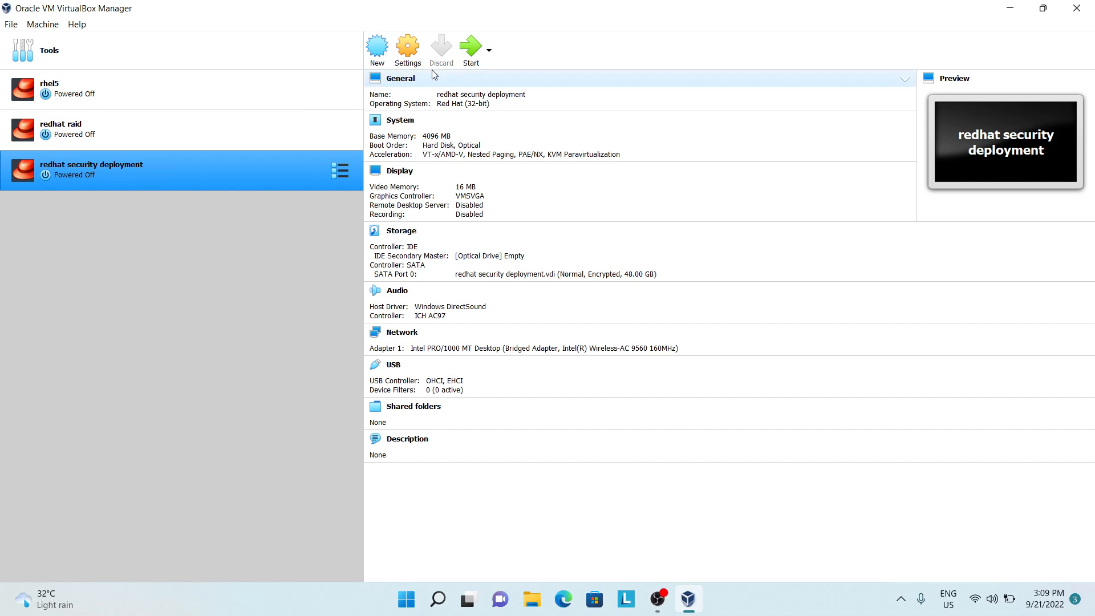
Step: Start a new virtual machine named "redhat security" with type Linux and version Red Hat (32-bit)
{"action": "left_click", "coordinate": [381, 53]}
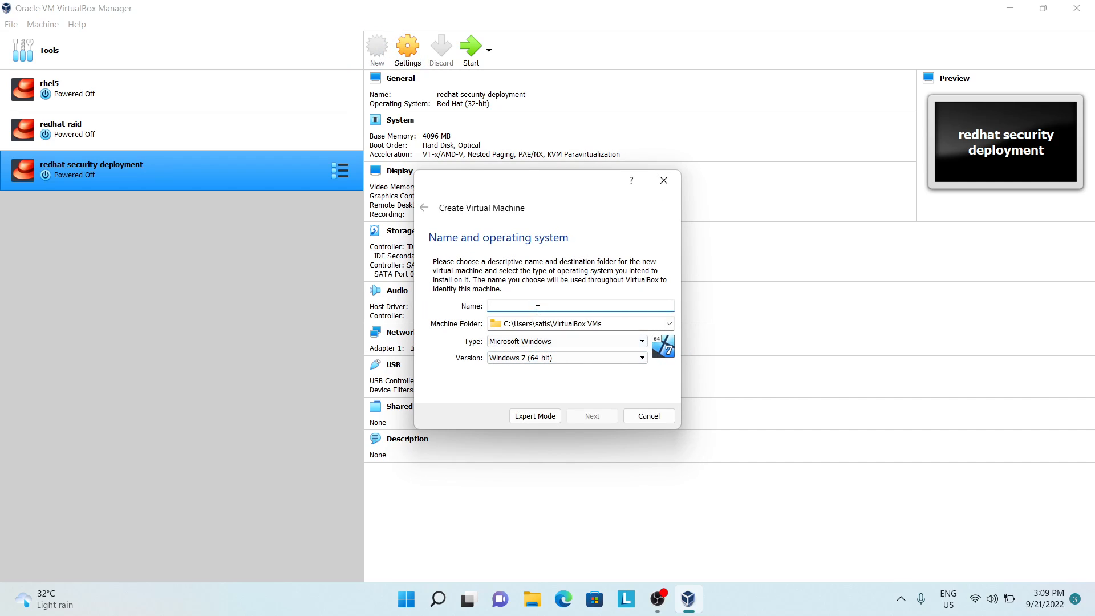
{"action": "type", "text": "redhat"}
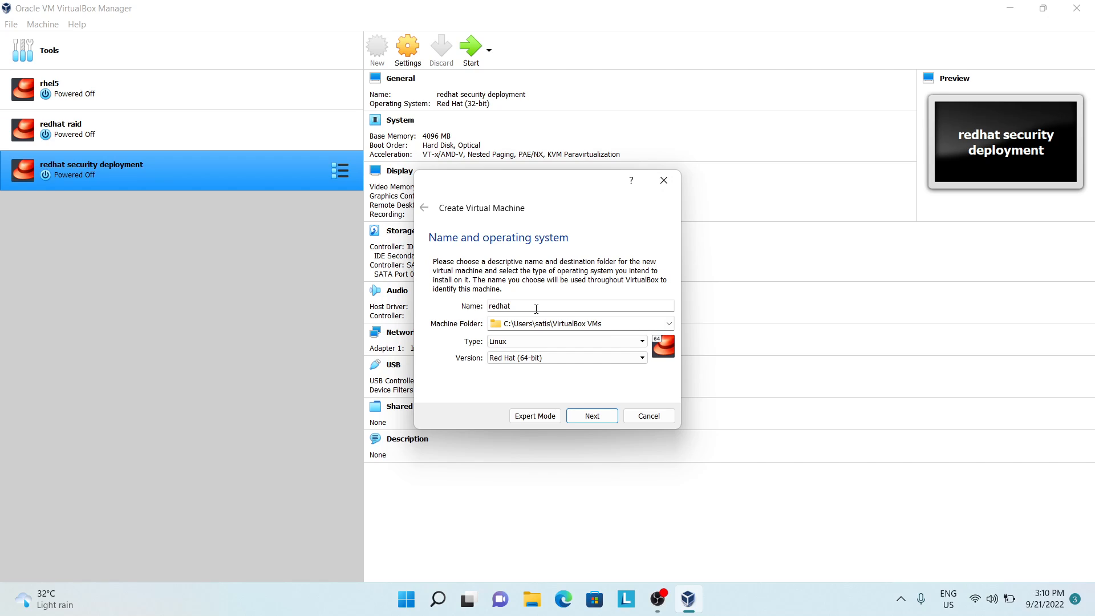
{"action": "type", "text": "security"}
{"action": "left_click", "coordinate": [561, 358]}
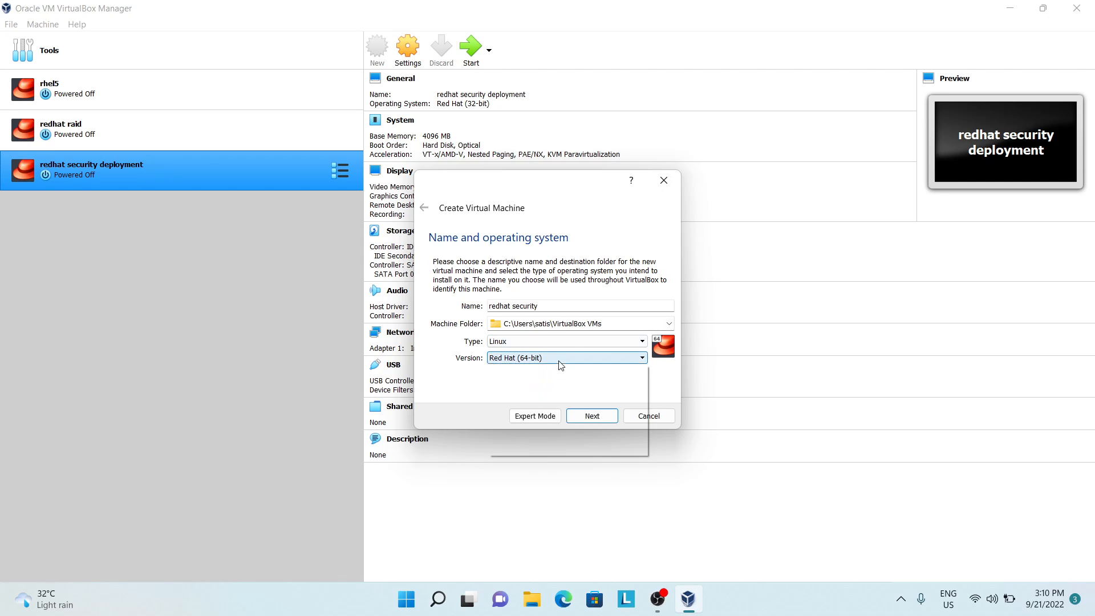
{"action": "left_click", "coordinate": [557, 442]}
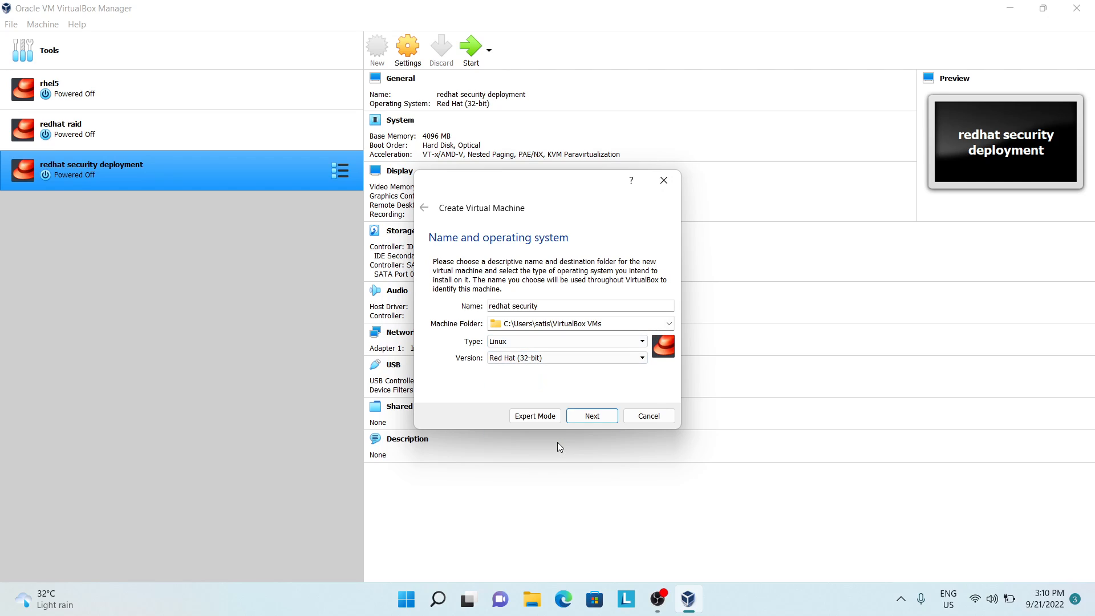
{"action": "left_click", "coordinate": [580, 417]}
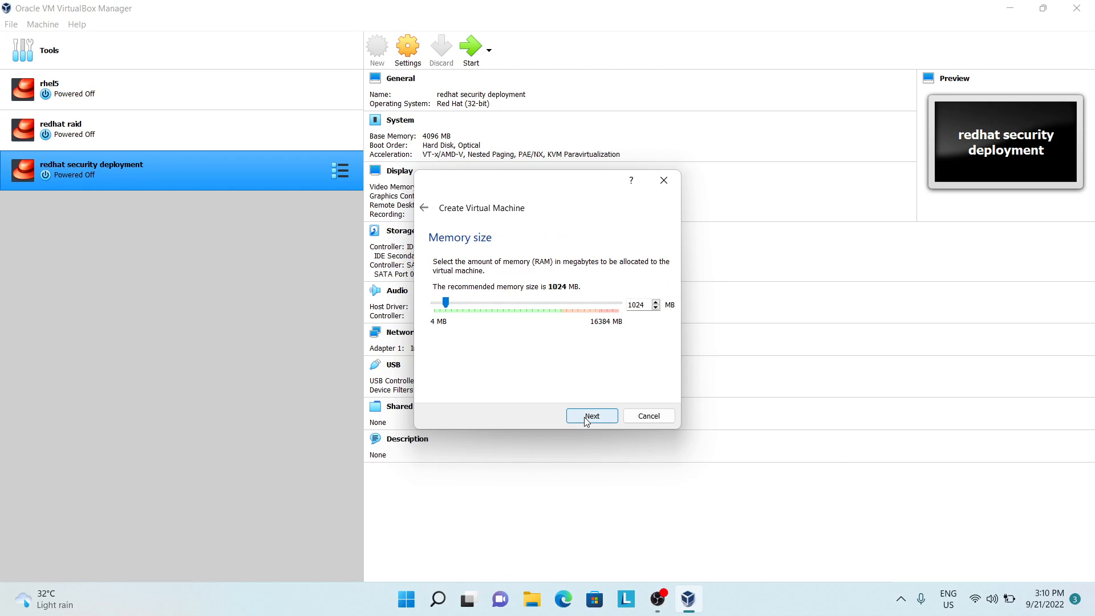
Step: Set the new virtual machine's memory size to 2048 MB
{"action": "left_click", "coordinate": [471, 303]}
{"action": "left_click", "coordinate": [470, 303]}
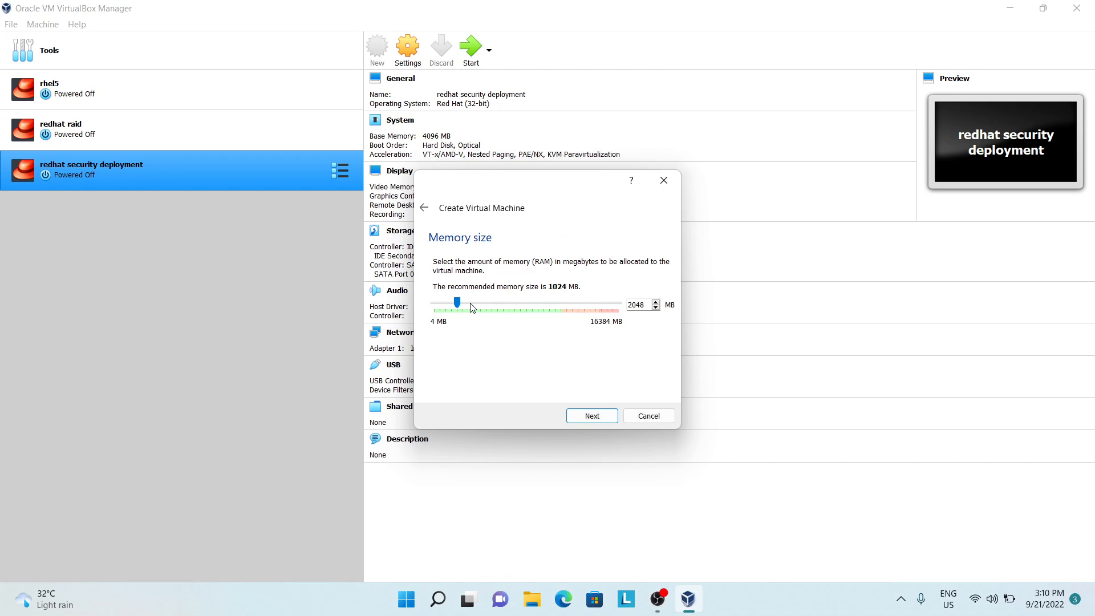
{"action": "left_click", "coordinate": [471, 303]}
{"action": "left_click", "coordinate": [455, 303]}
{"action": "left_click", "coordinate": [593, 420]}
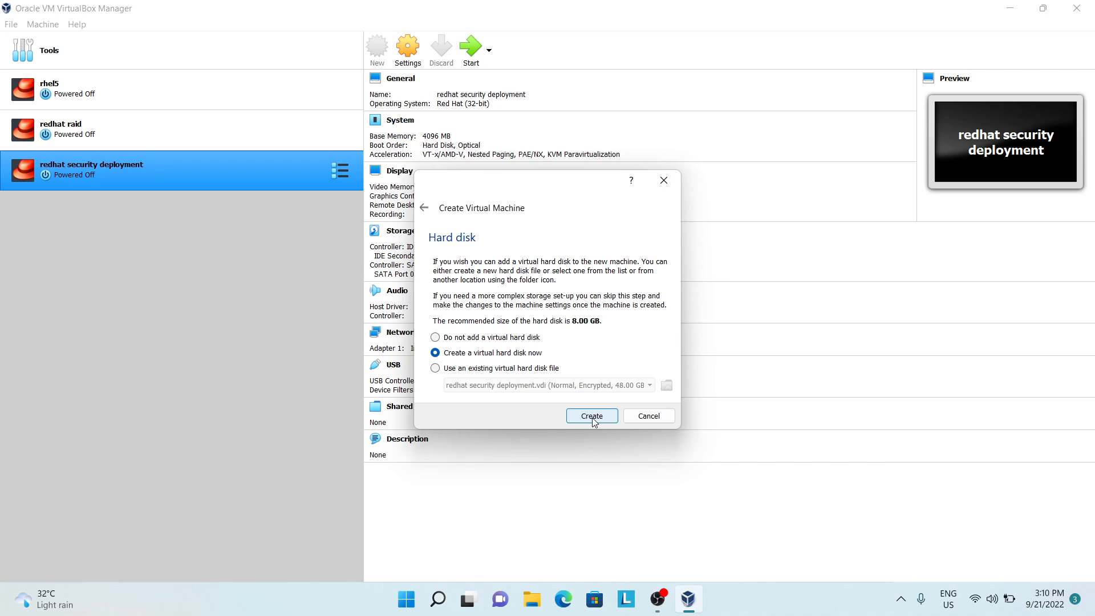
Step: Create a new VDI virtual hard disk of 58.00 GB for the machine, keeping the default disk options and file location
{"action": "left_click", "coordinate": [593, 420]}
{"action": "left_click", "coordinate": [607, 435]}
{"action": "left_click", "coordinate": [610, 438]}
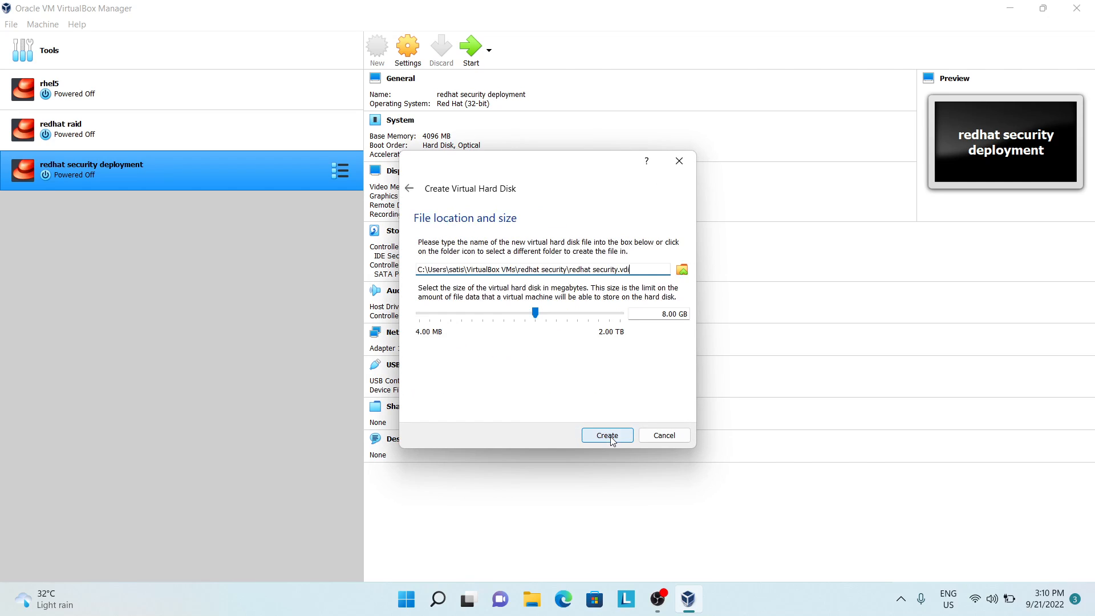
{"action": "left_click", "coordinate": [665, 317]}
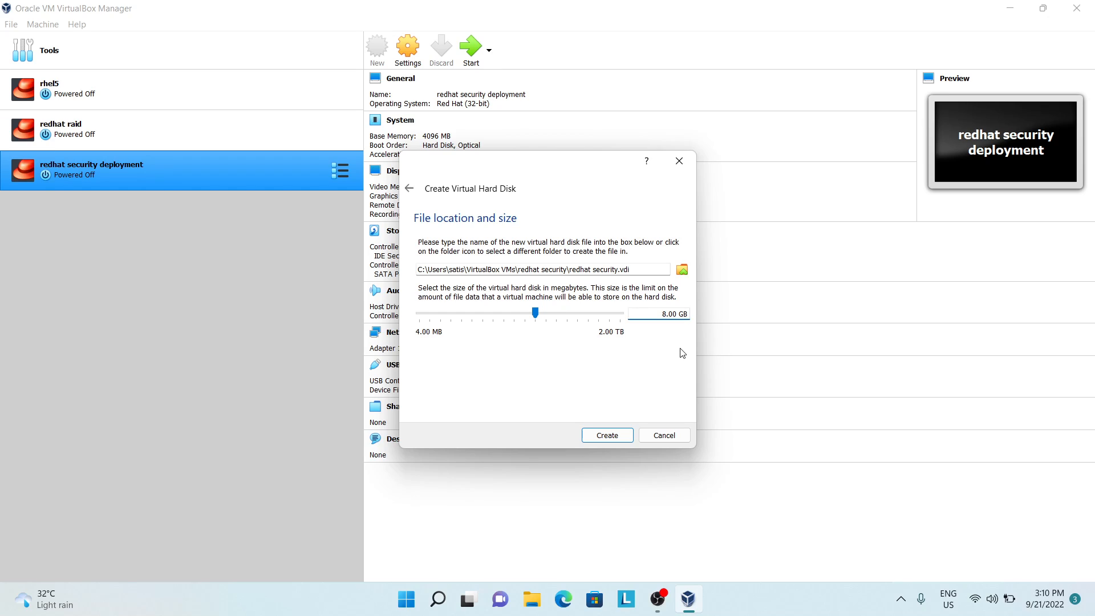
{"action": "type", "text": "5"}
{"action": "left_click", "coordinate": [602, 437]}
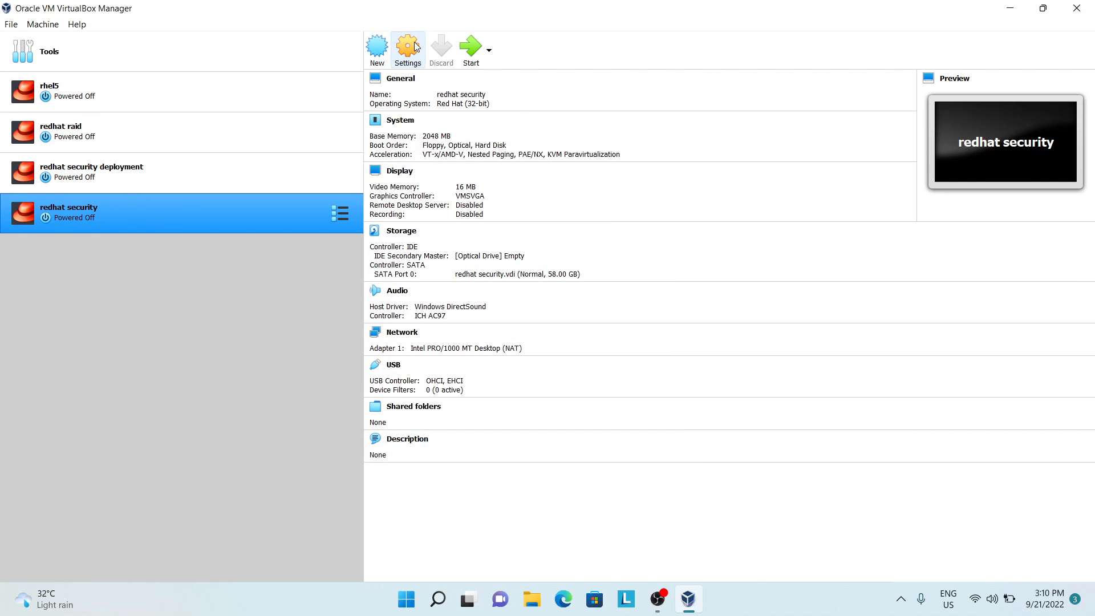
Step: Set the redhat security machine's boot order to Hard Disk, then Optical, with Floppy disabled, and its pointing device to USB Tablet
{"action": "left_click", "coordinate": [408, 52]}
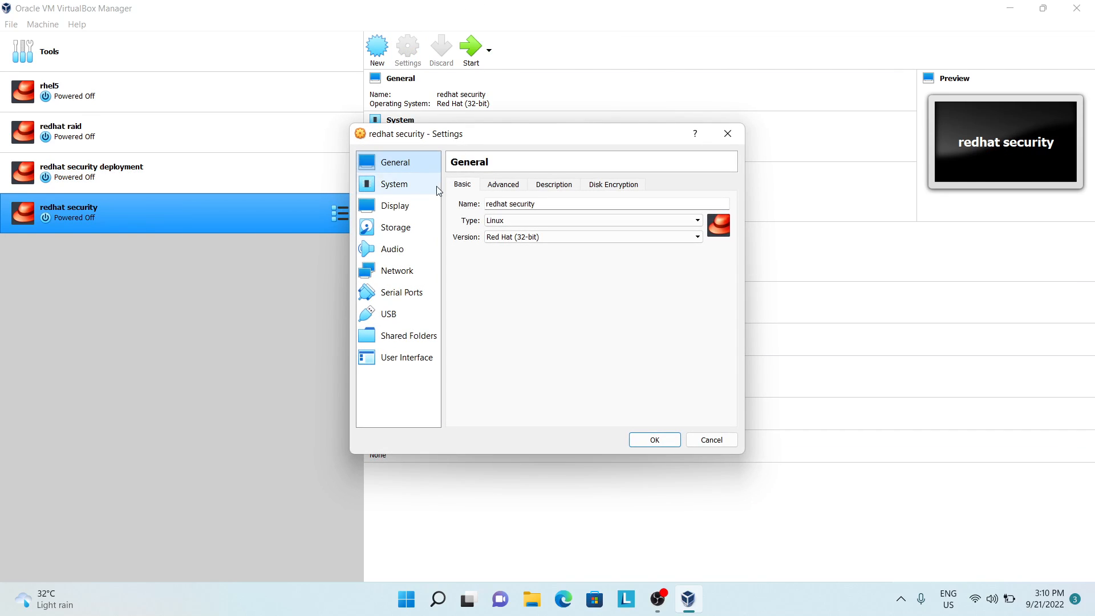
{"action": "left_click", "coordinate": [408, 190]}
{"action": "left_click", "coordinate": [528, 237]}
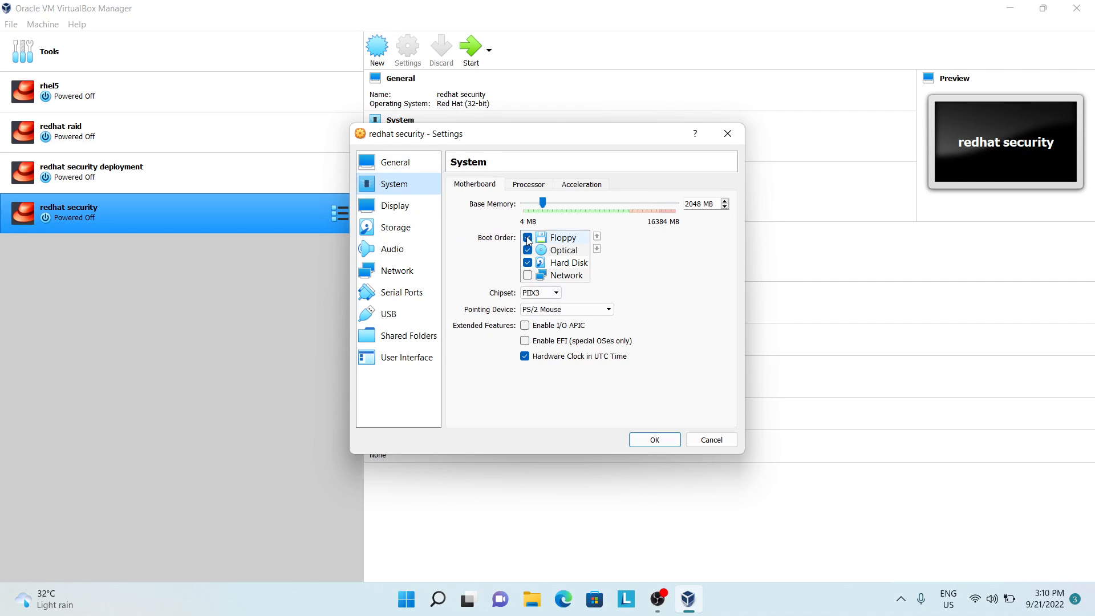
{"action": "left_click", "coordinate": [567, 263]}
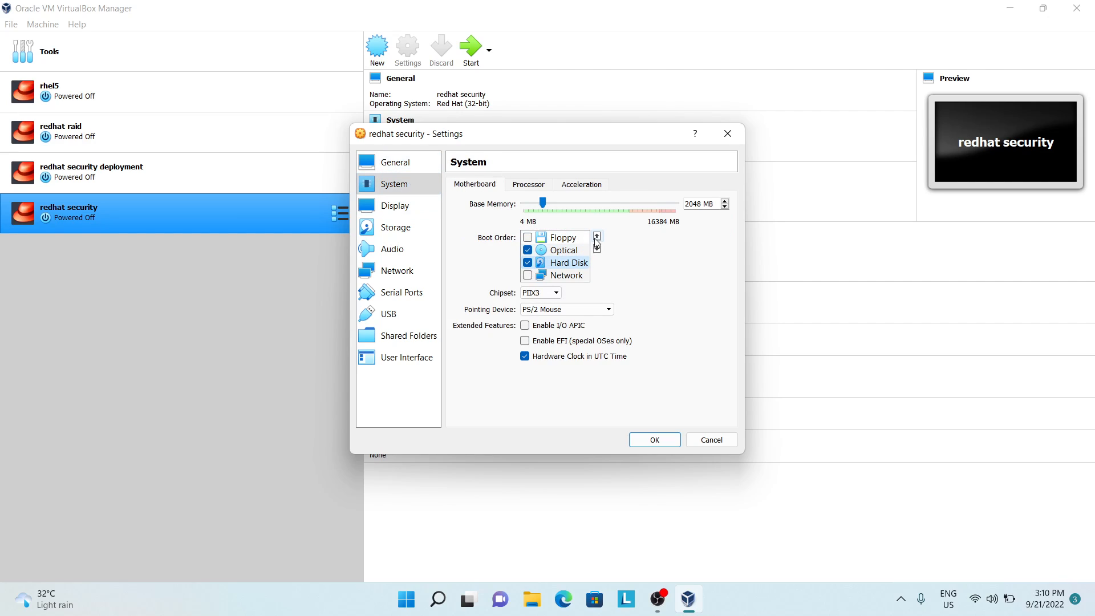
{"action": "left_click", "coordinate": [596, 236]}
{"action": "left_click", "coordinate": [597, 236]}
{"action": "left_click", "coordinate": [582, 263]}
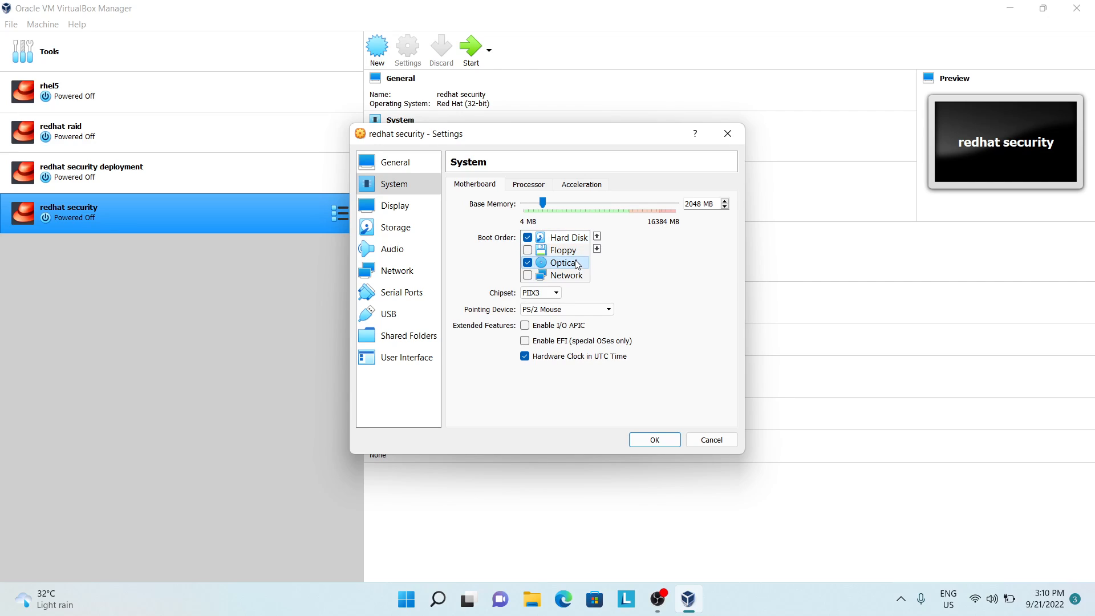
{"action": "left_click", "coordinate": [596, 236]}
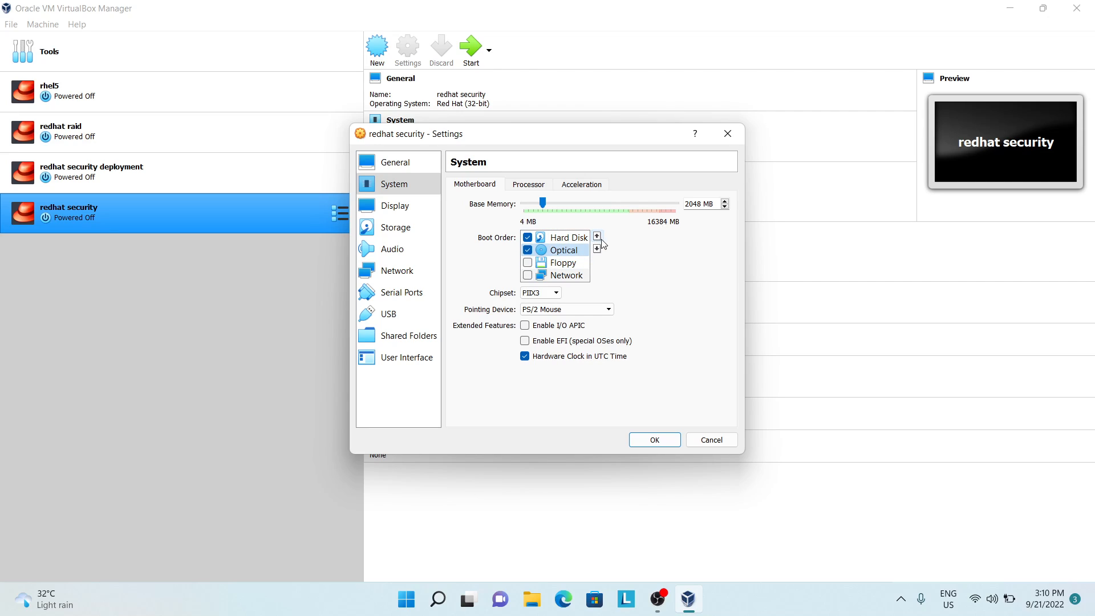
{"action": "left_click", "coordinate": [571, 309]}
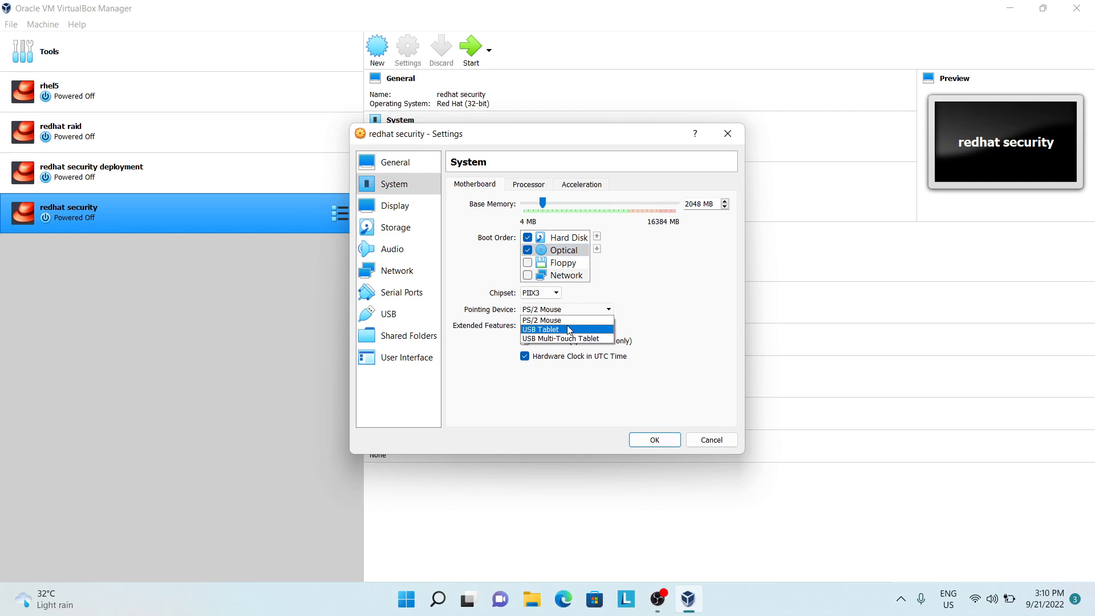
{"action": "left_click", "coordinate": [569, 318]}
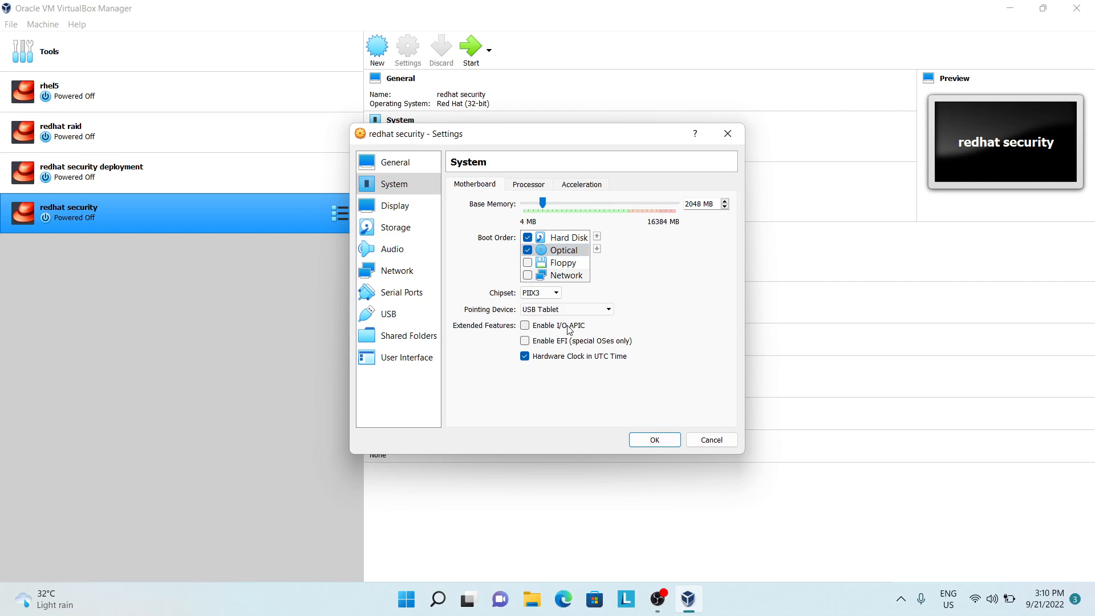
Step: Attach the rhel54iso disc image from the D: drive's iso file folder to the machine's empty IDE optical drive
{"action": "left_click", "coordinate": [392, 212]}
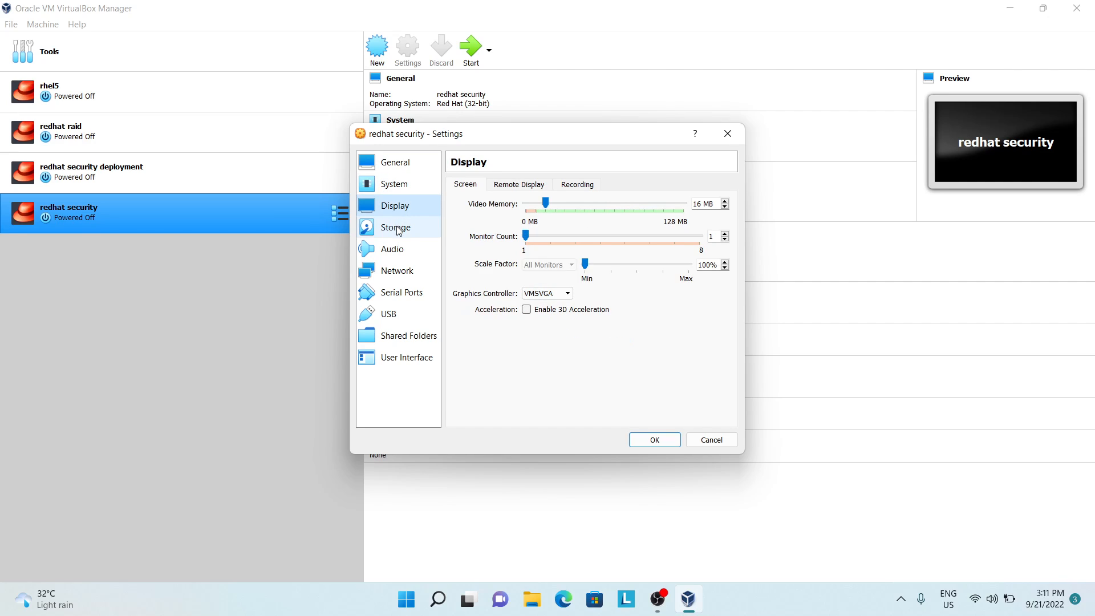
{"action": "left_click", "coordinate": [397, 229]}
{"action": "left_click", "coordinate": [499, 217]}
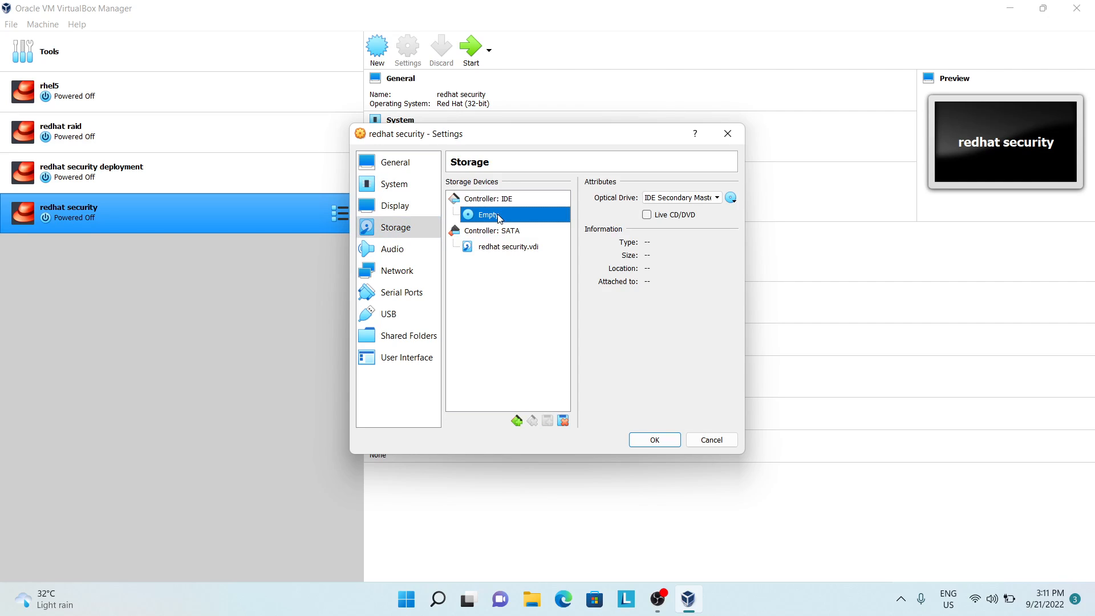
{"action": "left_click", "coordinate": [732, 200]}
{"action": "left_click", "coordinate": [745, 212]}
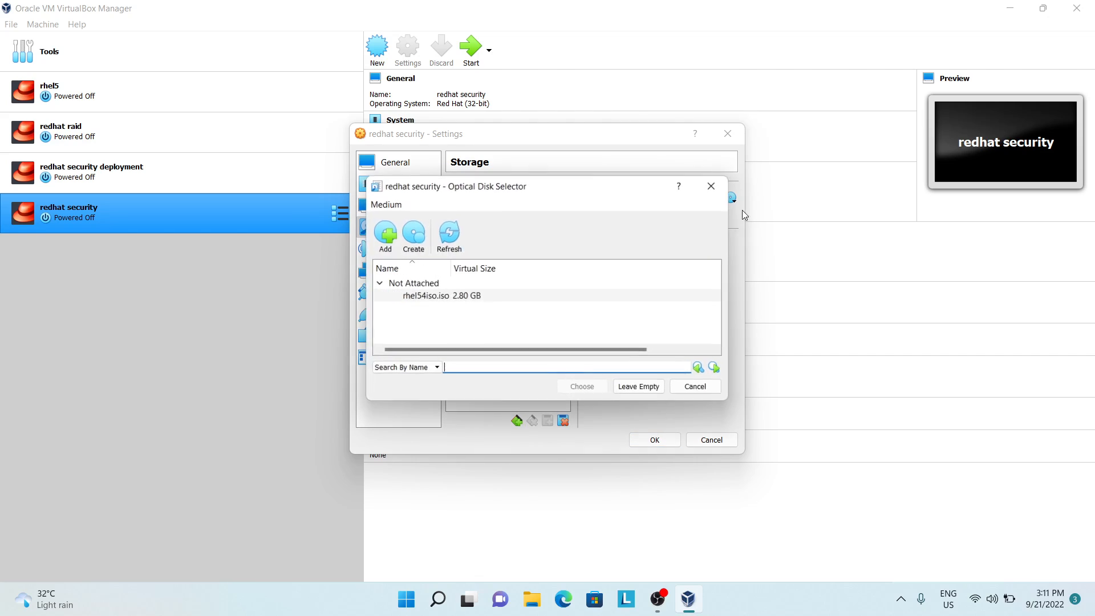
{"action": "left_click", "coordinate": [386, 234]}
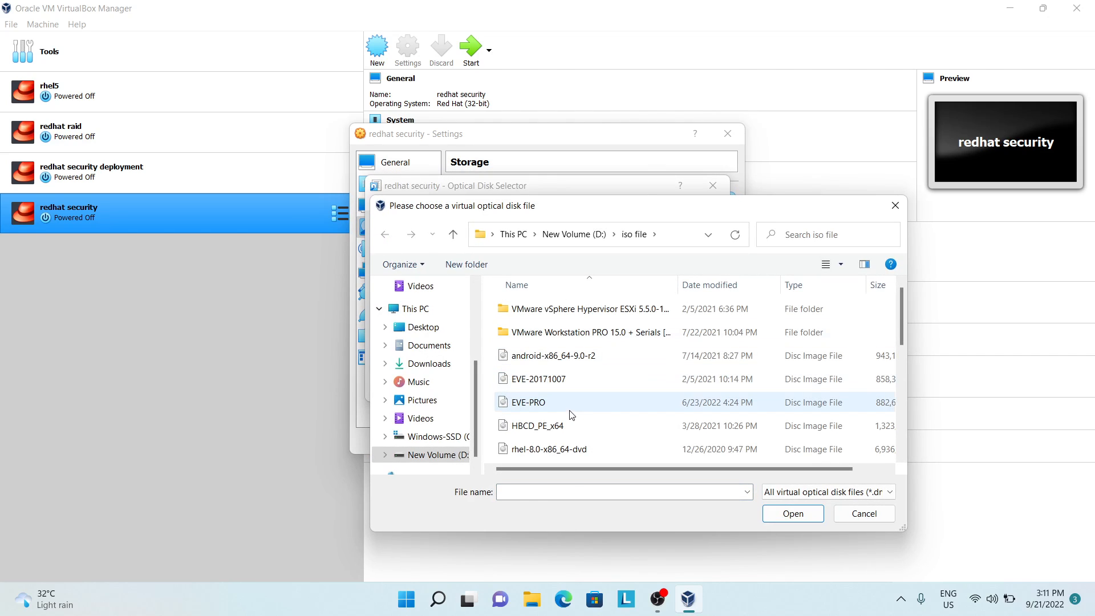
{"action": "key", "text": "r"}
{"action": "key", "text": "r"}
{"action": "key", "text": "r"}
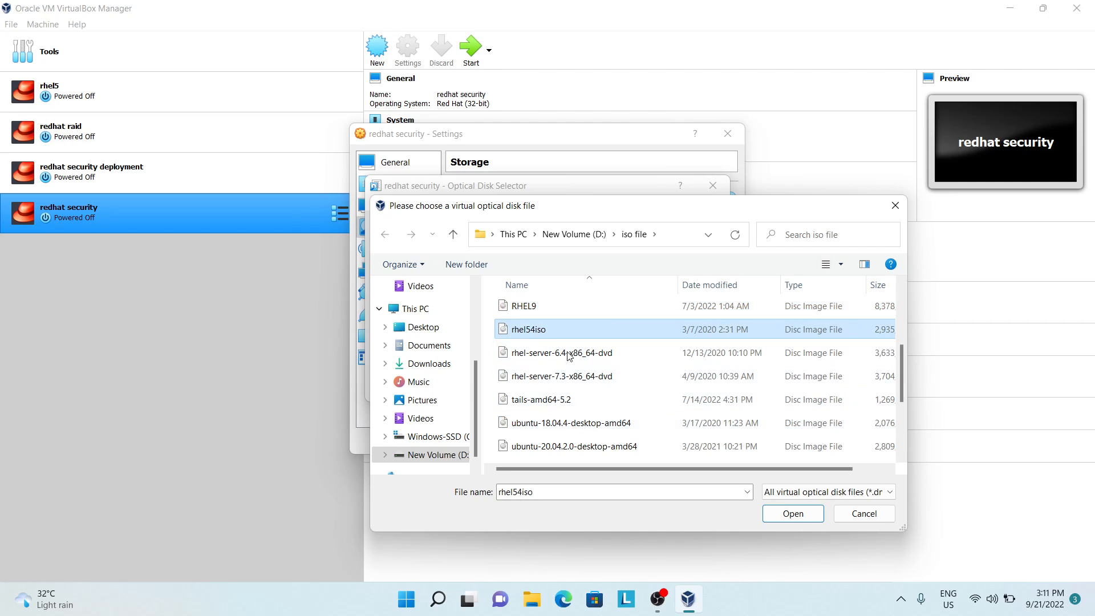
{"action": "left_click", "coordinate": [793, 513]}
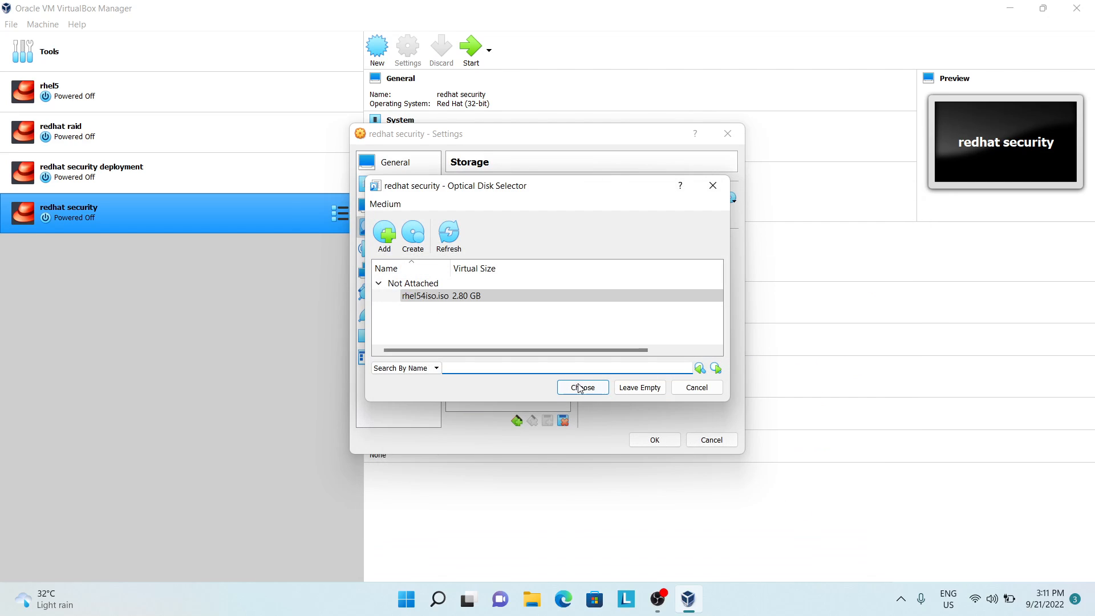
{"action": "left_click", "coordinate": [579, 388]}
Step: Attach network Adapter 1 to Bridged Adapter and save the machine's settings
{"action": "left_click", "coordinate": [418, 270]}
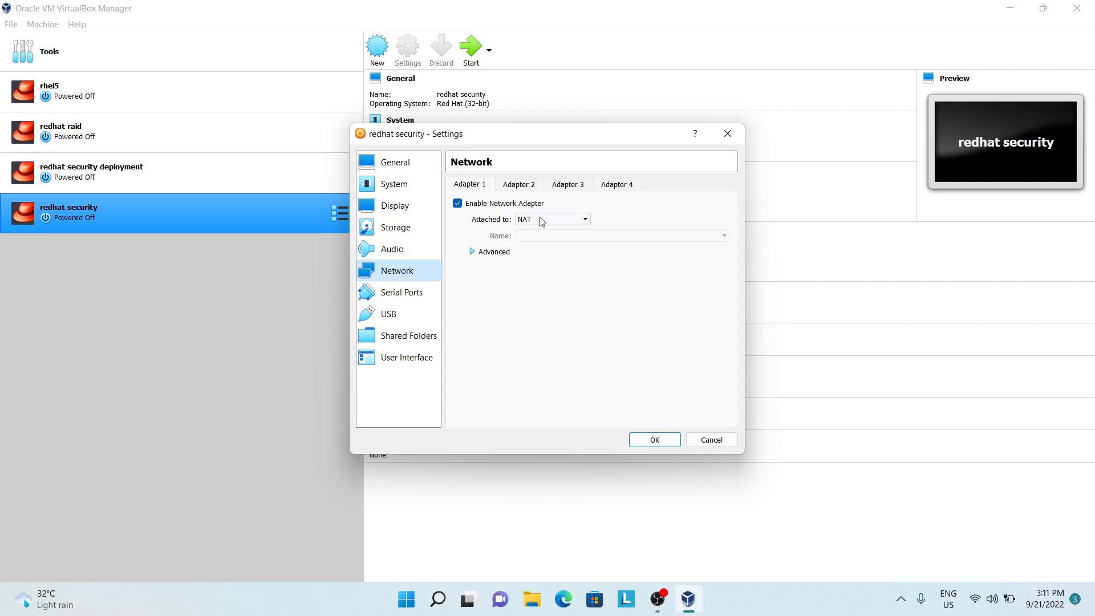
{"action": "left_click", "coordinate": [541, 221]}
{"action": "left_click", "coordinate": [542, 234]}
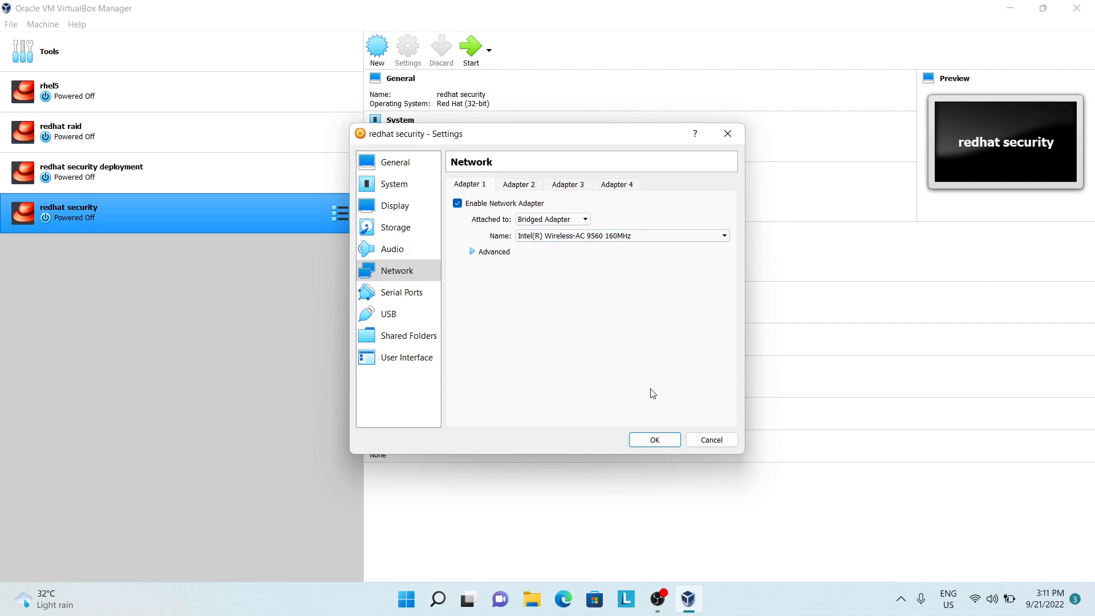
{"action": "left_click", "coordinate": [660, 440]}
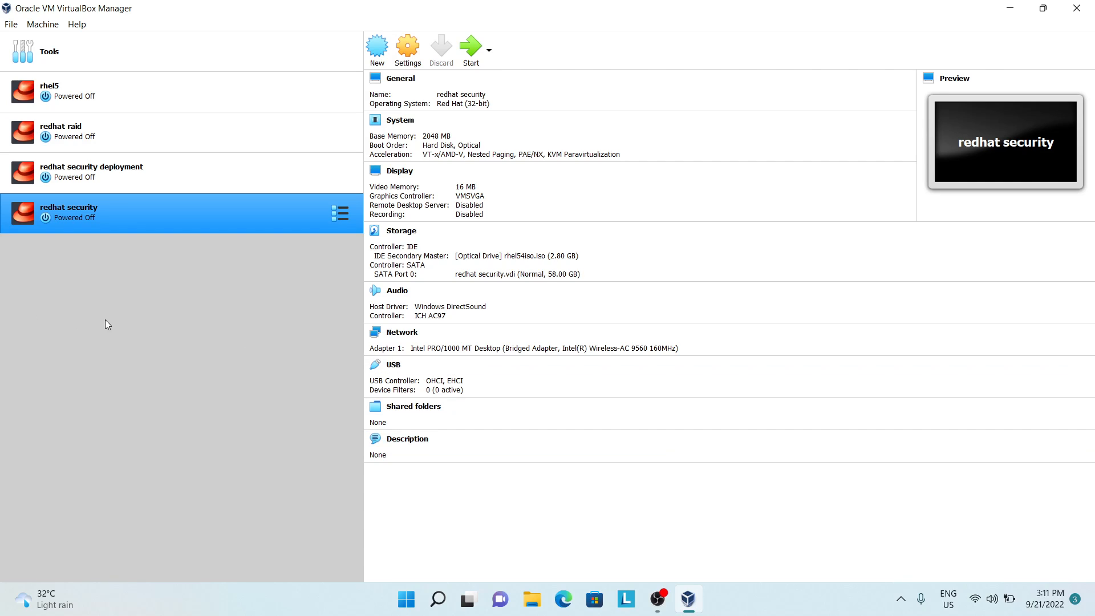
Step: Start the redhat security machine from the rhel54iso.iso start-up disk and begin the graphical-mode installation
{"action": "left_click", "coordinate": [469, 46]}
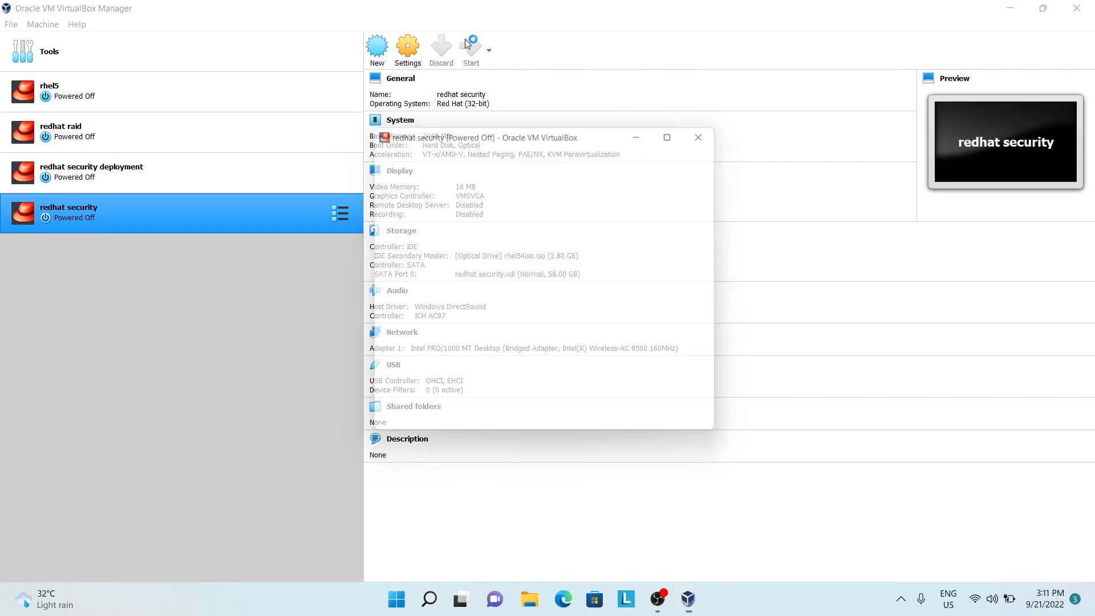
{"action": "left_click", "coordinate": [571, 384]}
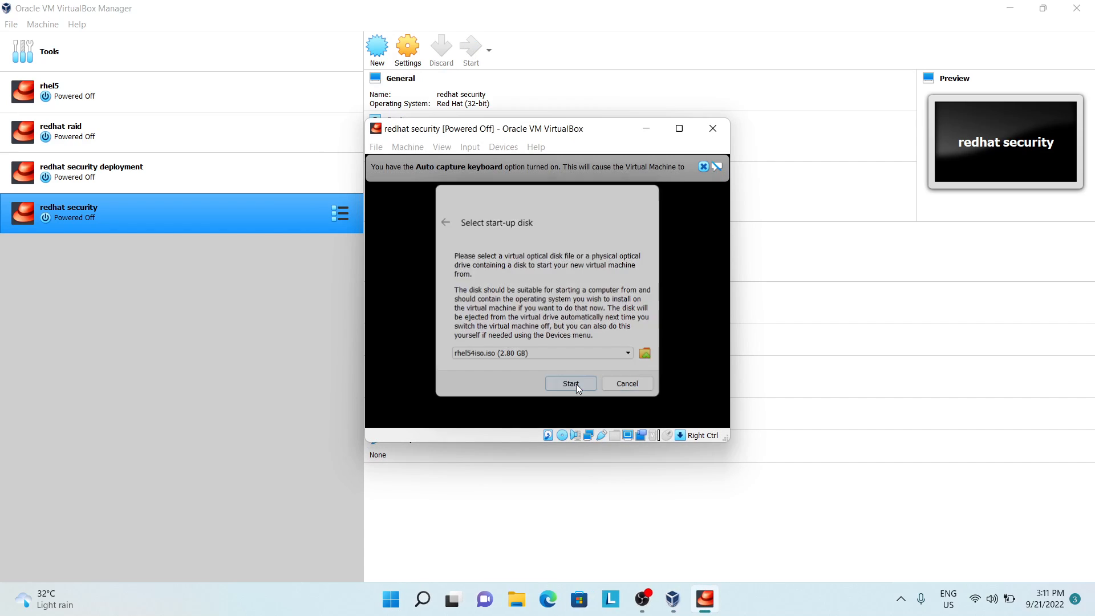
{"action": "left_click", "coordinate": [705, 167]}
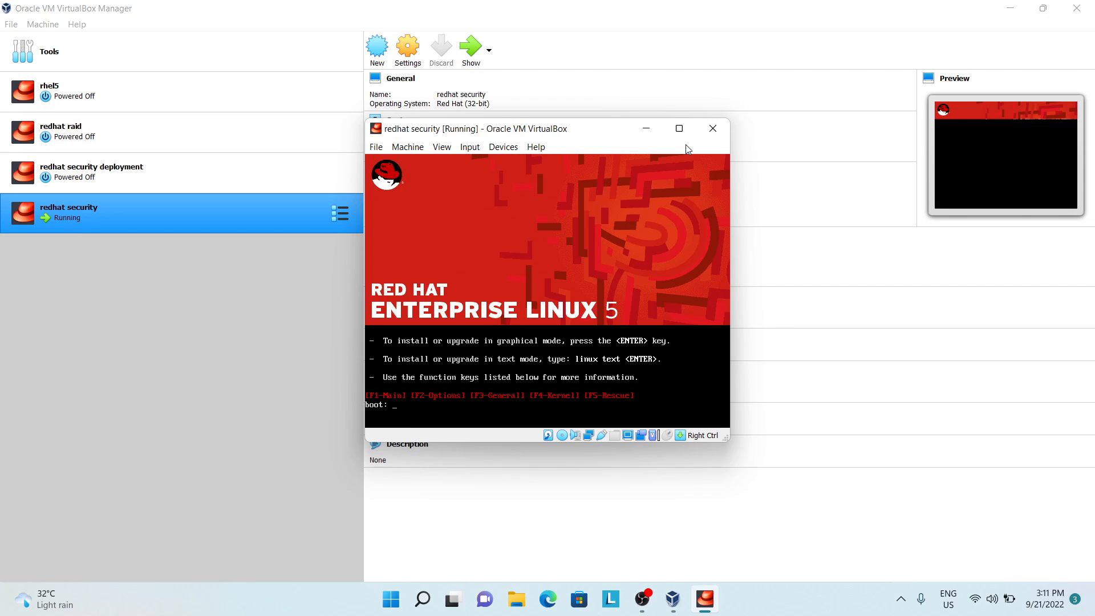
{"action": "key", "text": "Return"}
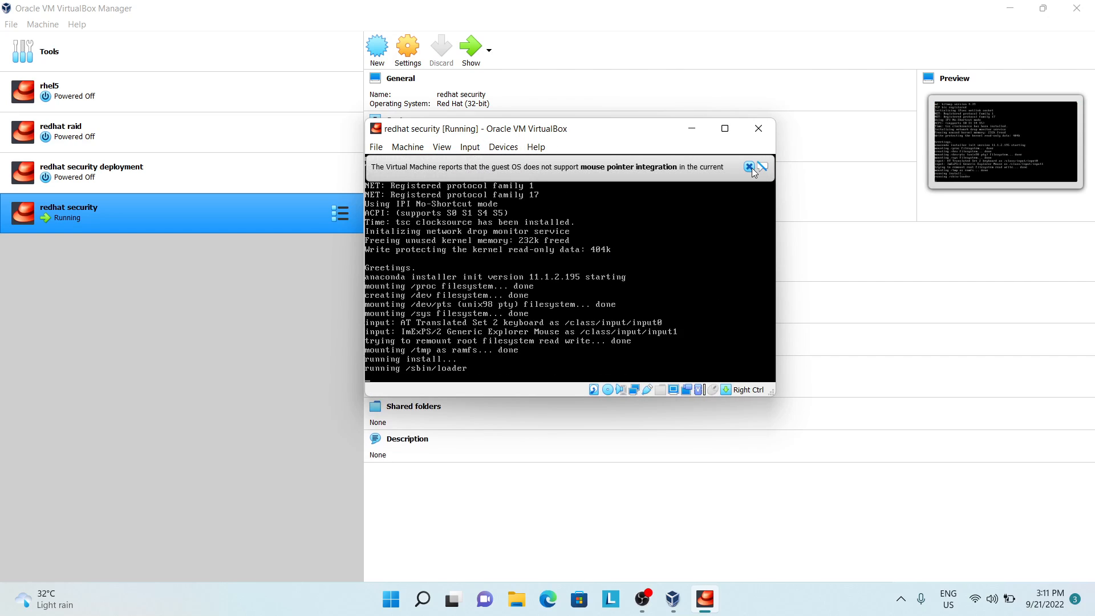
Step: Switch the running machine's window to Scaled Mode, dismiss the mouse integration notices, and maximize it
{"action": "left_click", "coordinate": [748, 166]}
{"action": "left_click", "coordinate": [443, 148]}
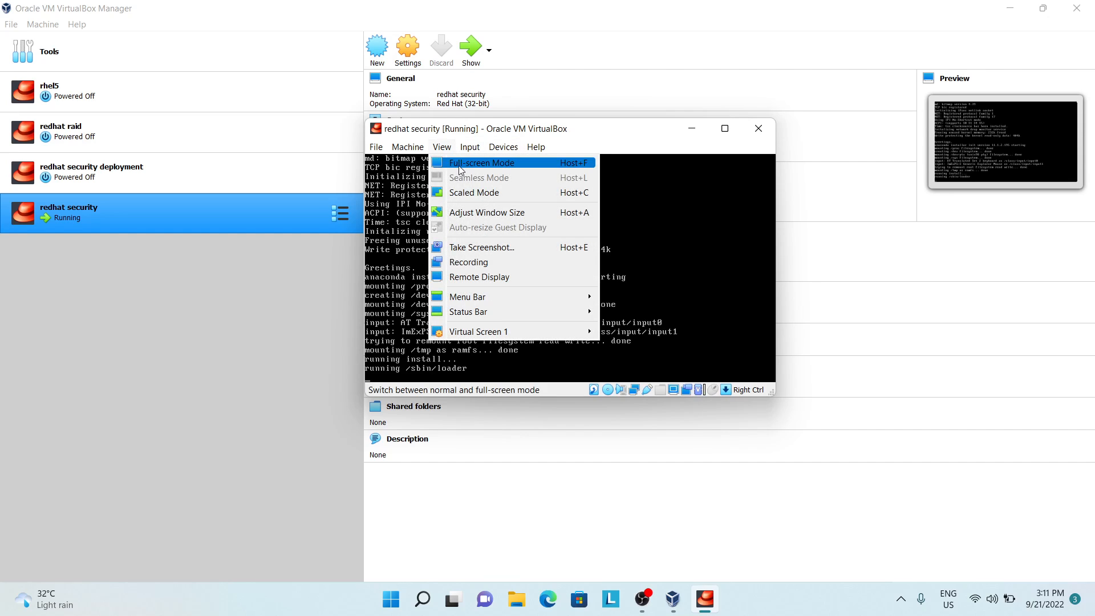
{"action": "left_click", "coordinate": [466, 193]}
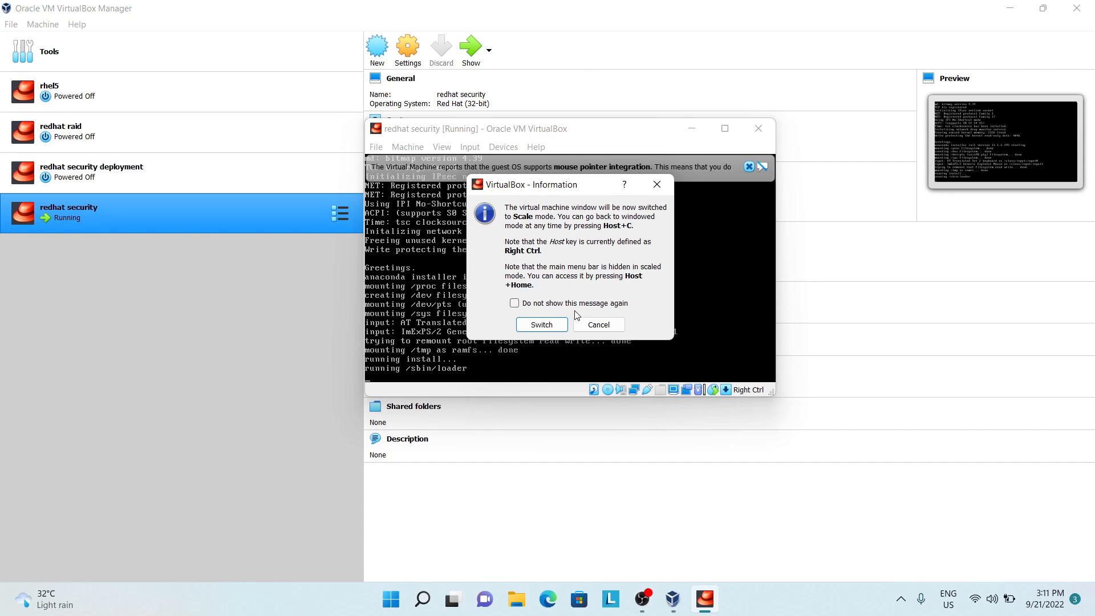
{"action": "left_click", "coordinate": [553, 323]}
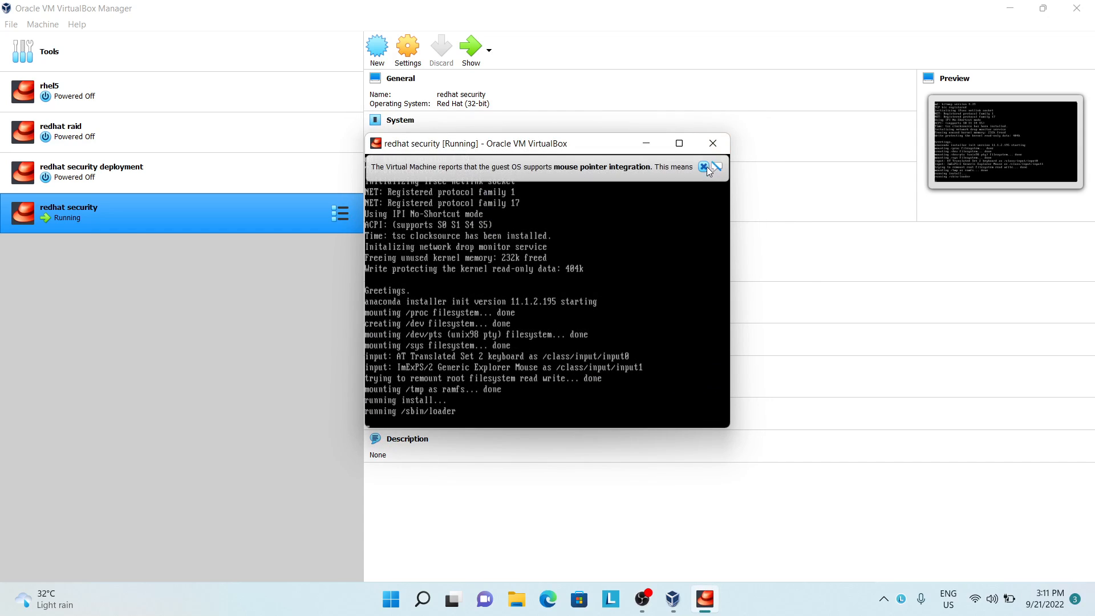
{"action": "left_click", "coordinate": [707, 166]}
{"action": "left_click", "coordinate": [687, 147]}
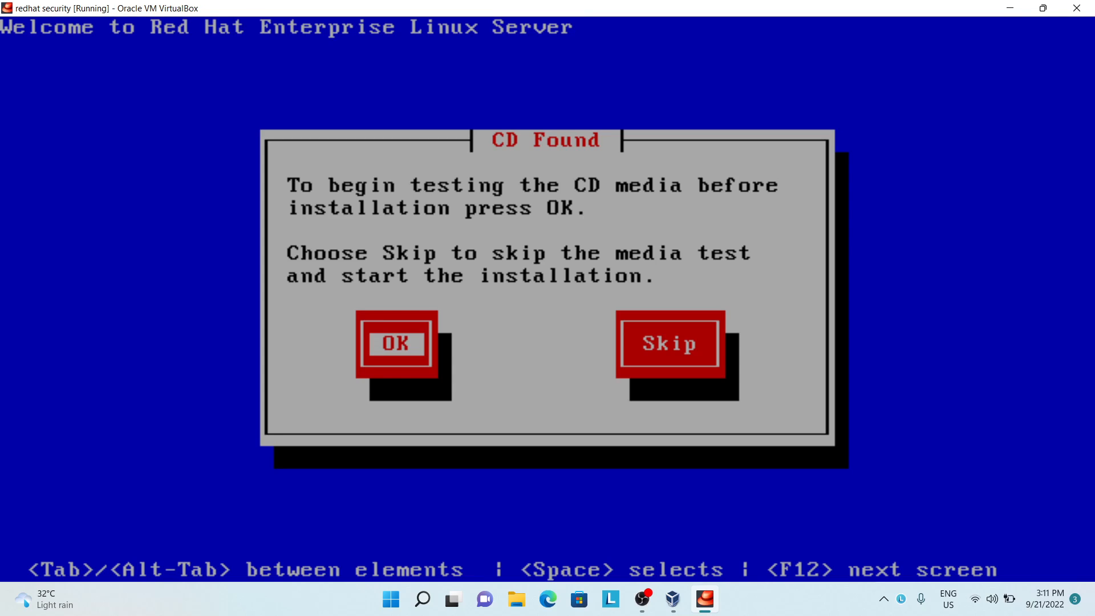
Step: Skip the CD media test and accept English with the U.S. English keyboard for the installation
{"action": "key", "text": "Tab"}
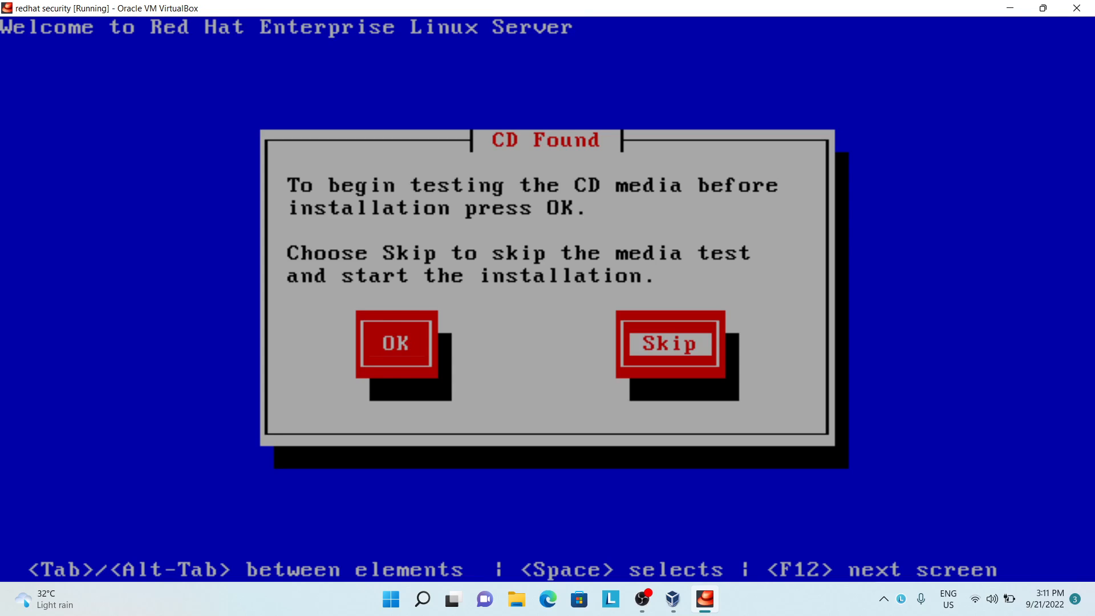
{"action": "key", "text": "Return"}
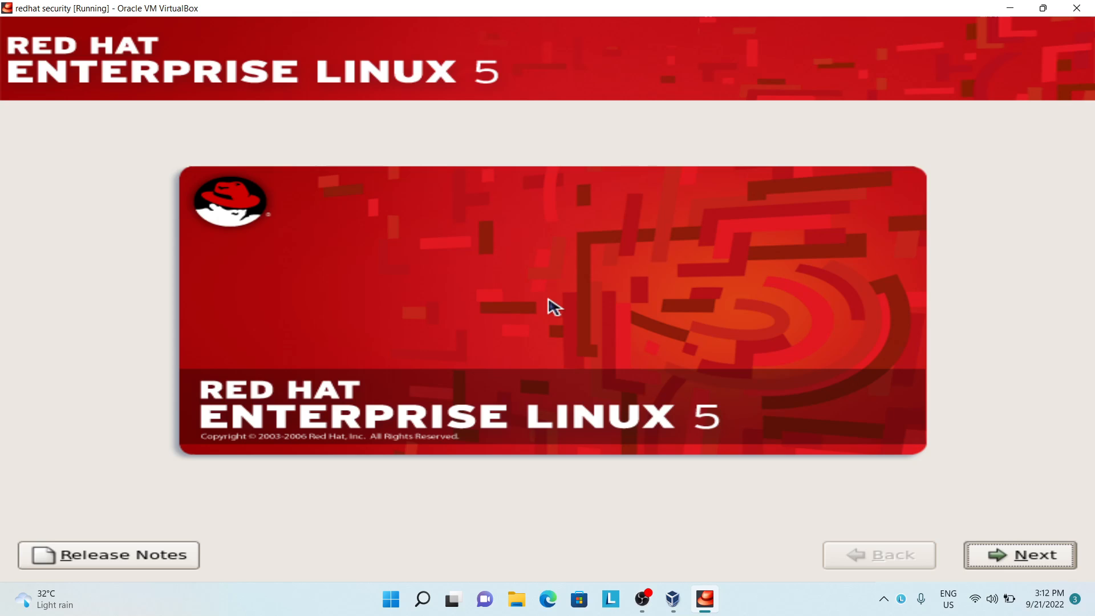
{"action": "key", "text": "Return"}
{"action": "key", "text": "Return"}
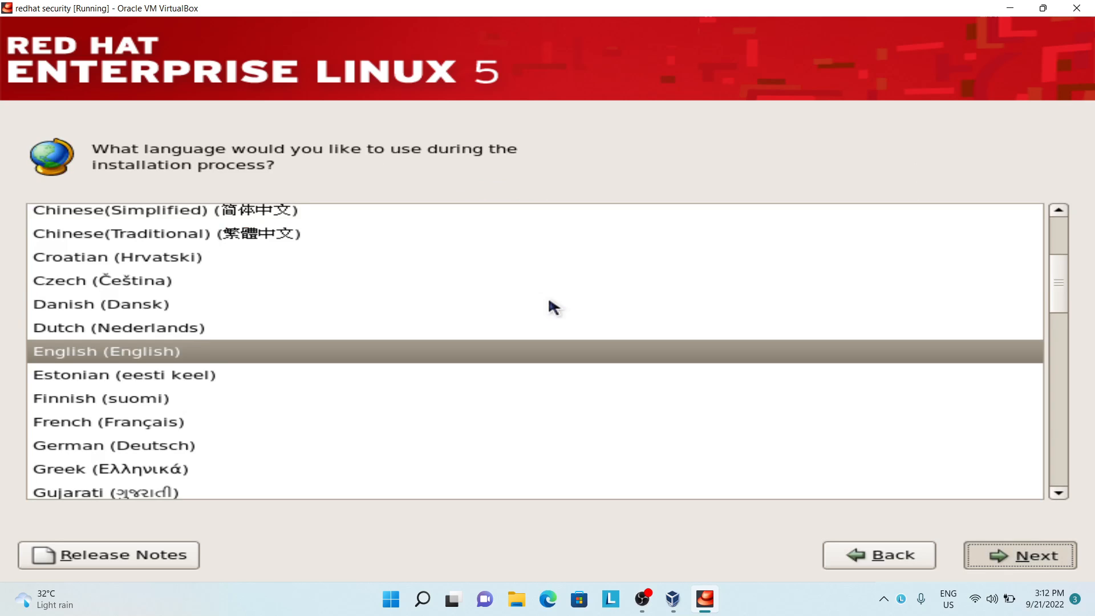
{"action": "key", "text": "Return"}
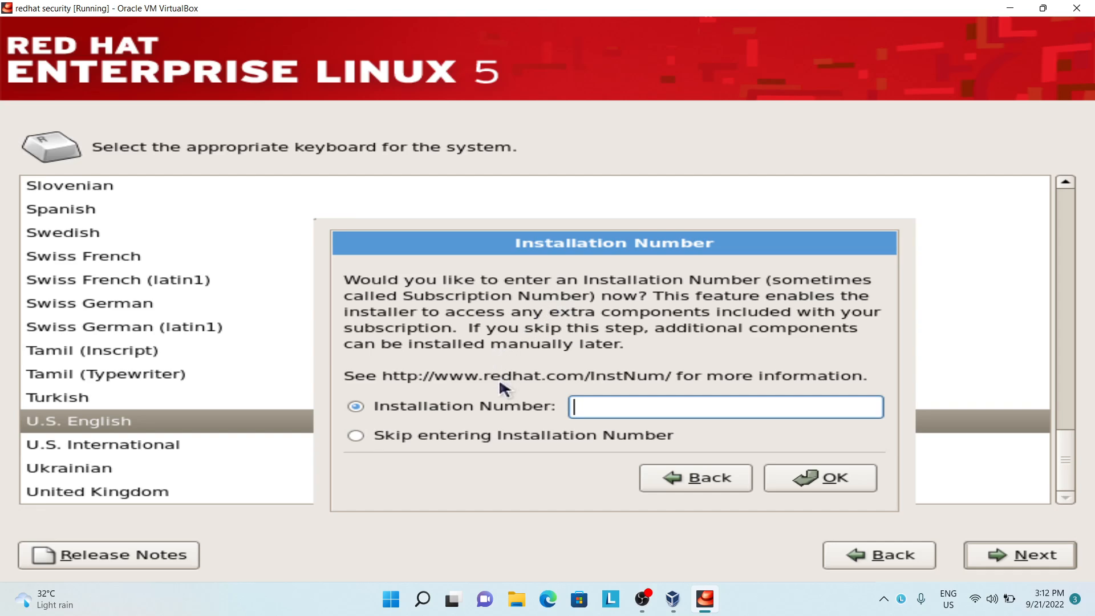
Step: Skip entering the Installation Number and initialize the sda drive, erasing all its data
{"action": "left_click", "coordinate": [495, 435]}
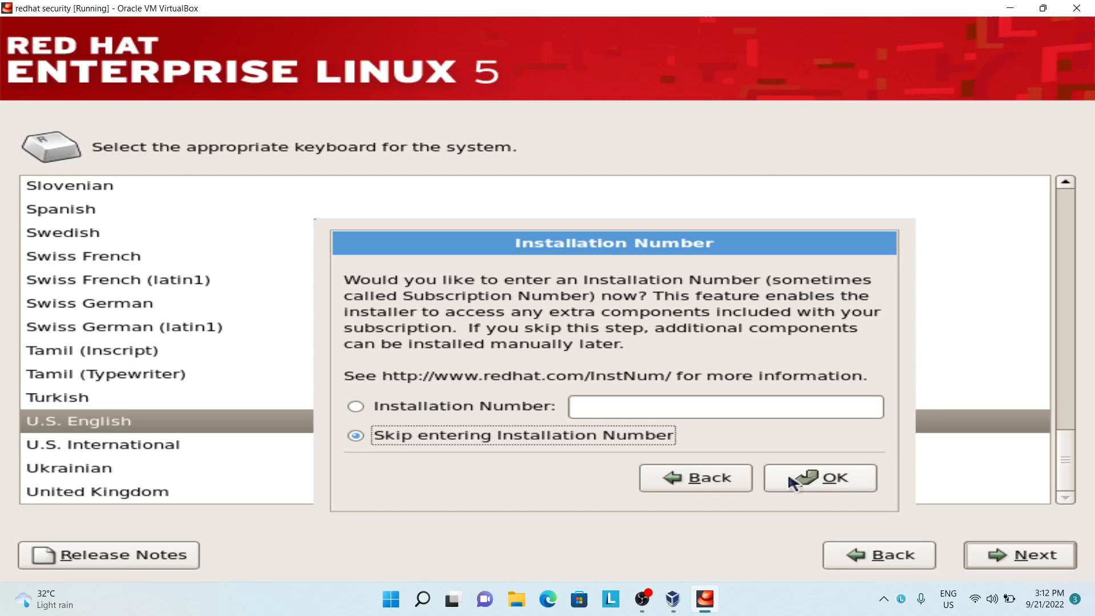
{"action": "left_click", "coordinate": [858, 475]}
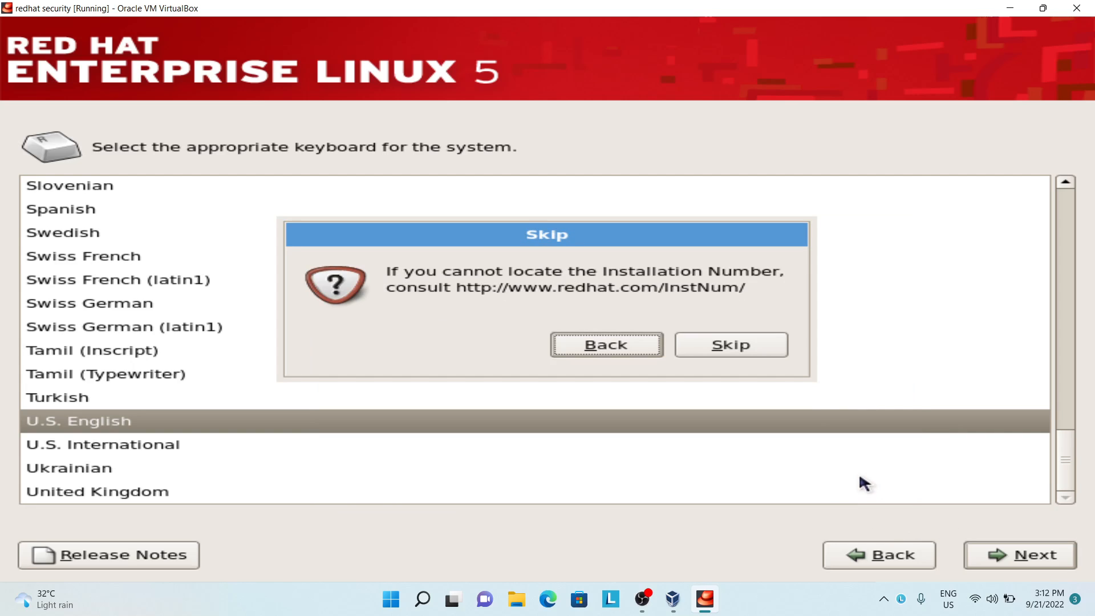
{"action": "left_click", "coordinate": [753, 345]}
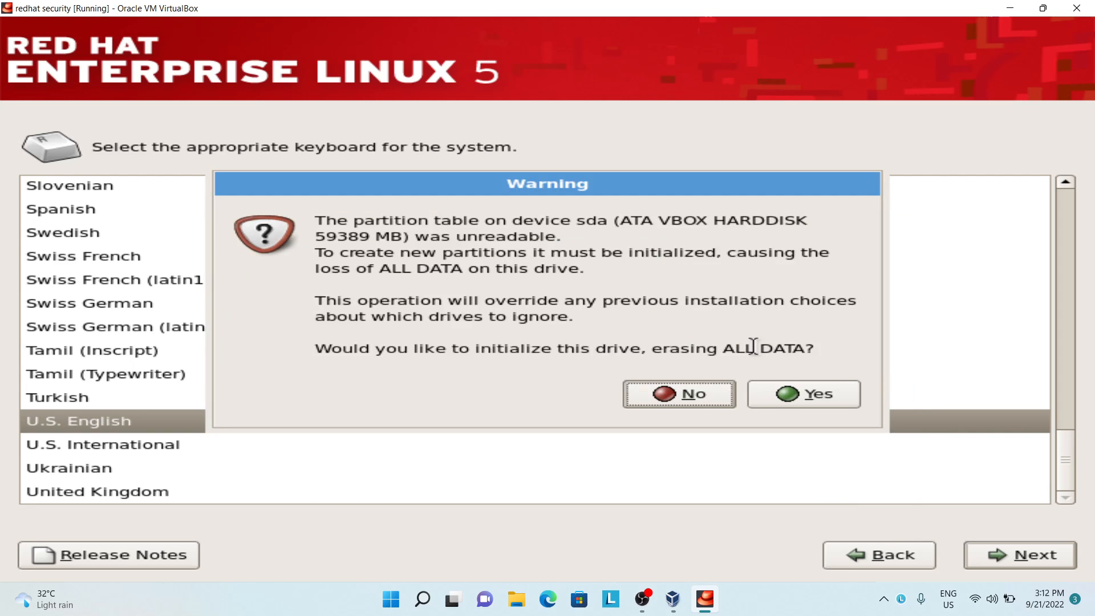
{"action": "left_click", "coordinate": [788, 394]}
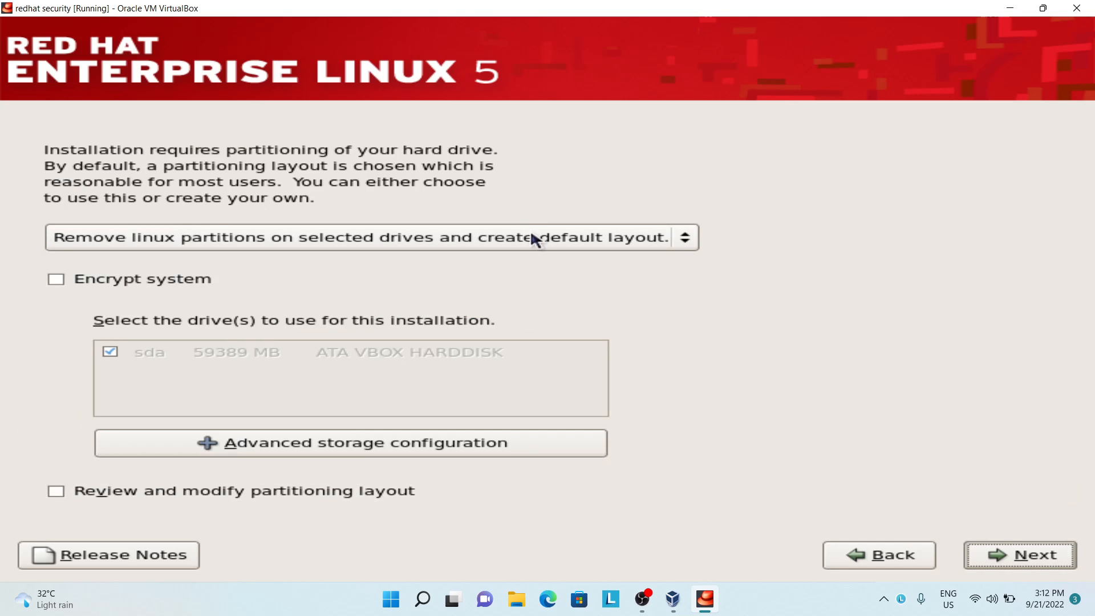
Step: Set the hard drive's partitioning option to Create custom layout and continue to the partition editor
{"action": "left_click", "coordinate": [530, 231]}
{"action": "left_click", "coordinate": [521, 289]}
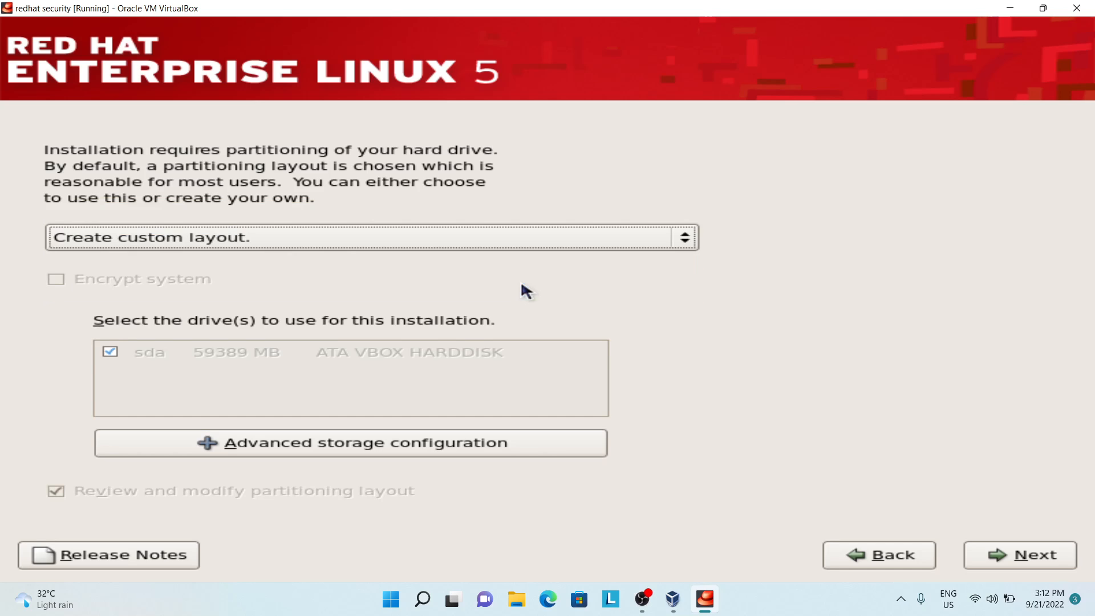
{"action": "left_click", "coordinate": [974, 555]}
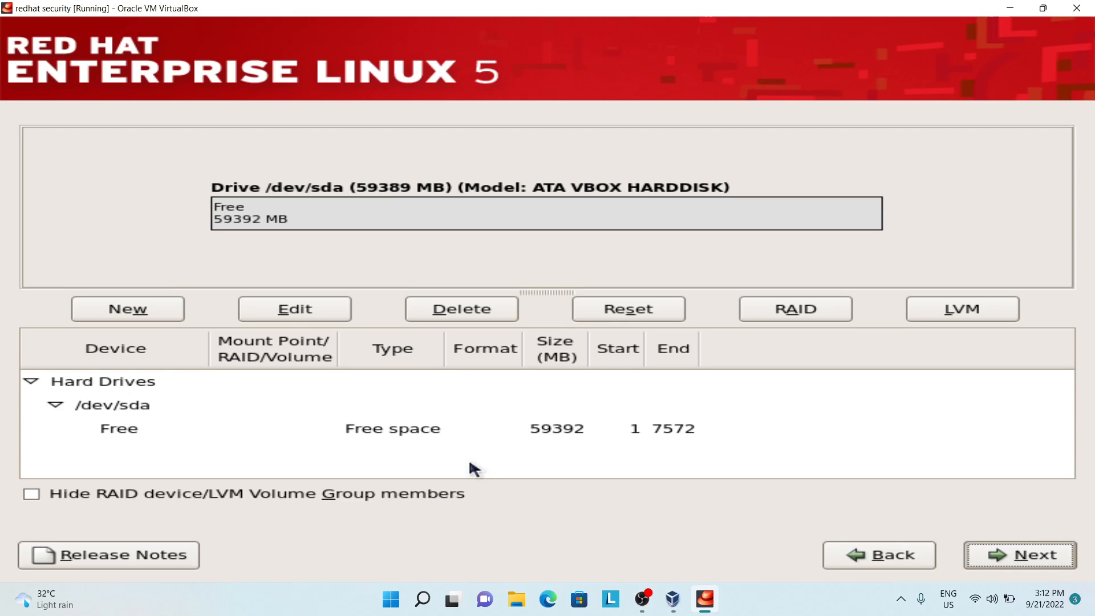
Step: Add a fixed-size 100 MB ext3 partition on sda with the mount point /boot
{"action": "left_click", "coordinate": [136, 309]}
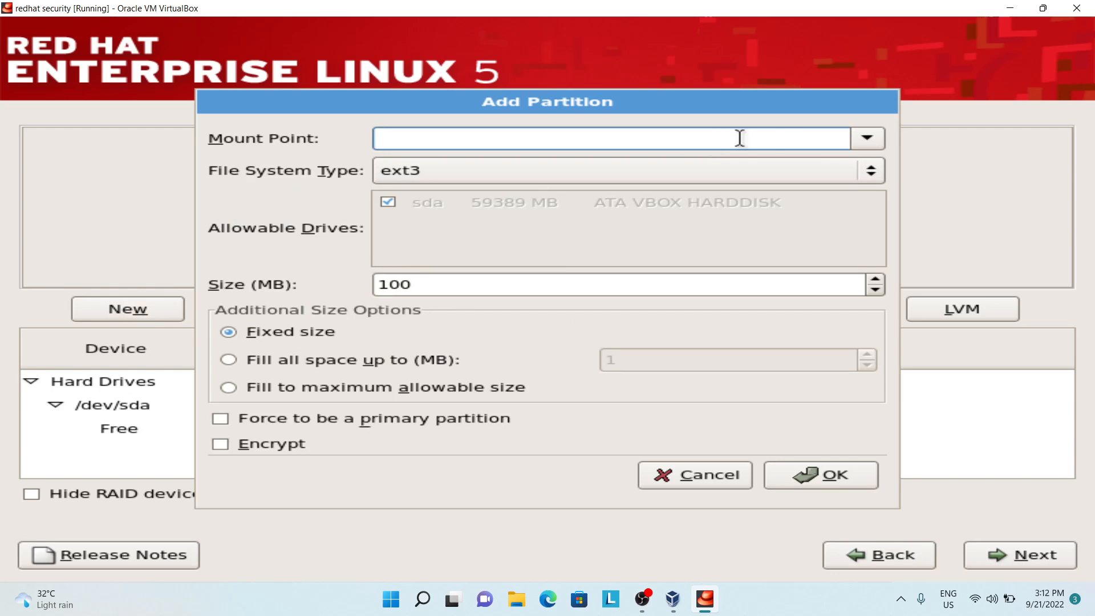
{"action": "left_click", "coordinate": [862, 140]}
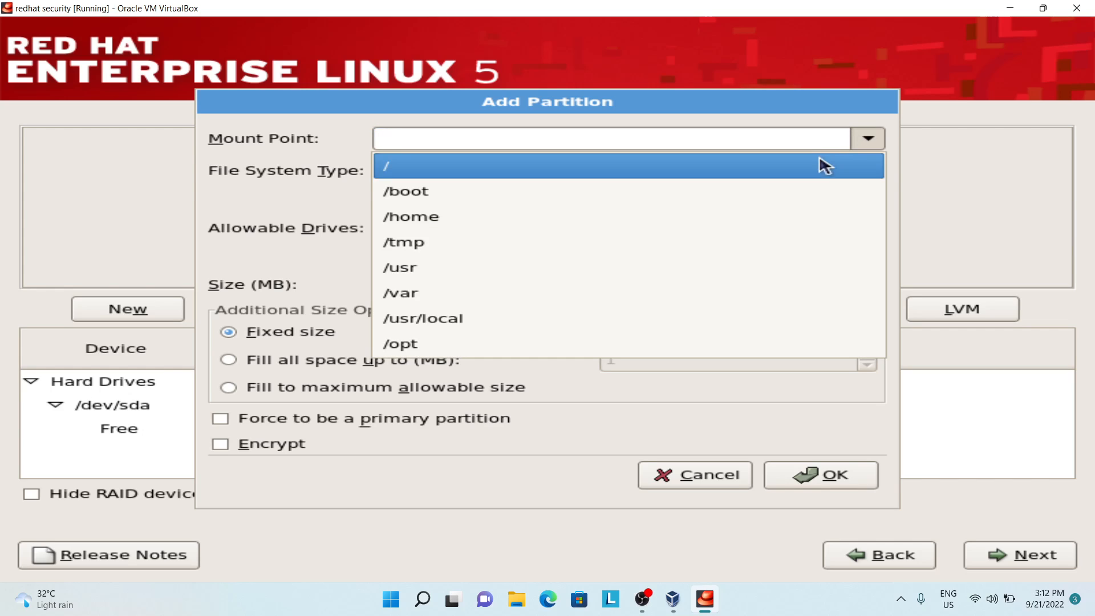
{"action": "left_click", "coordinate": [794, 193]}
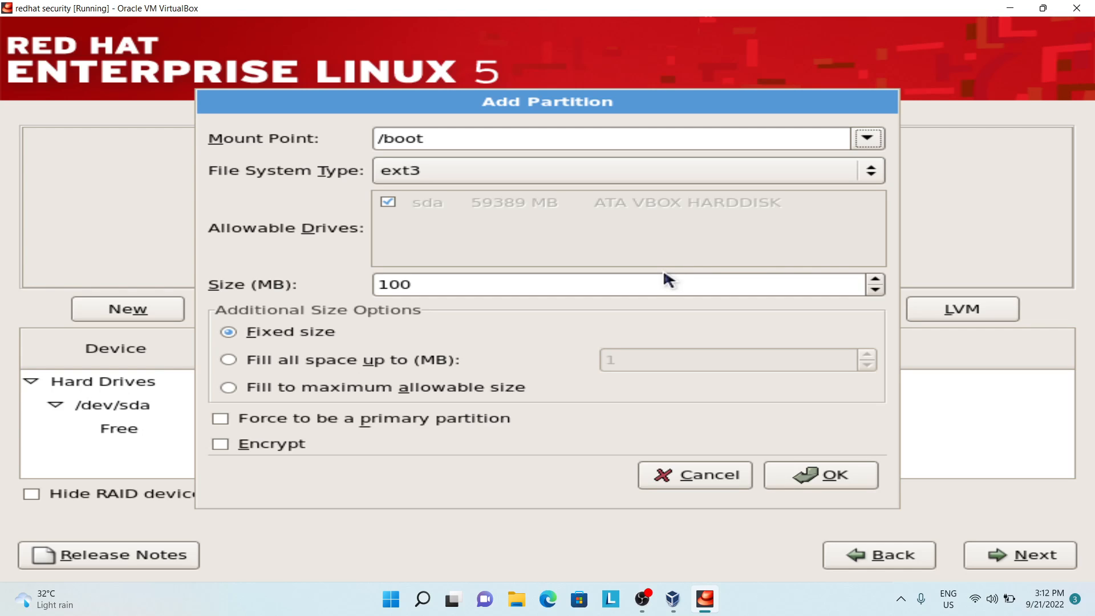
{"action": "left_click", "coordinate": [798, 490]}
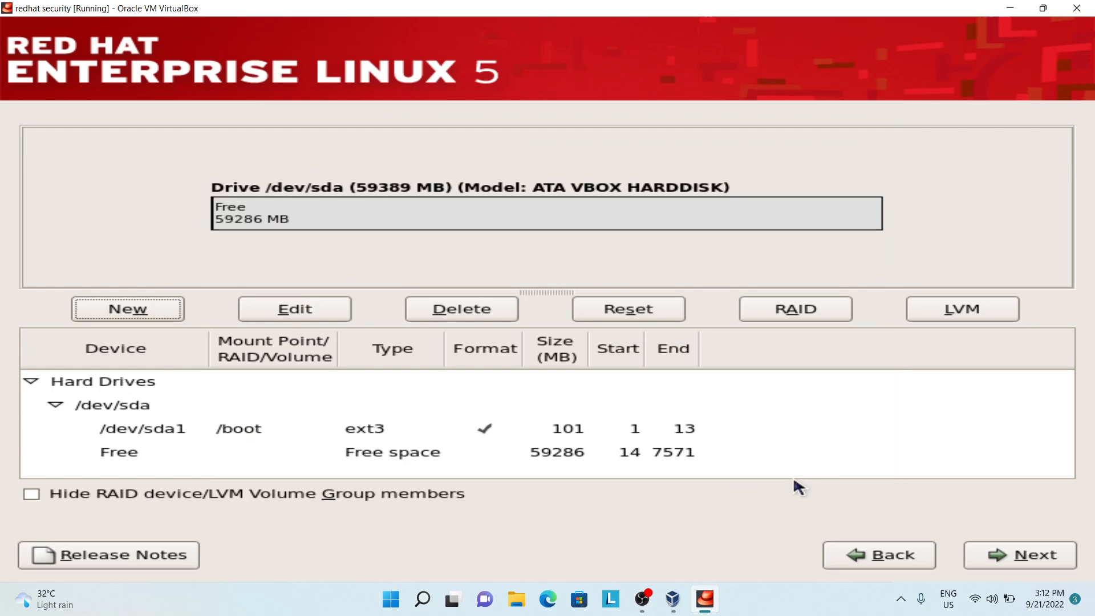
Step: Create the first software RAID partition on sda with a fixed size of 8000 MB
{"action": "left_click", "coordinate": [132, 309]}
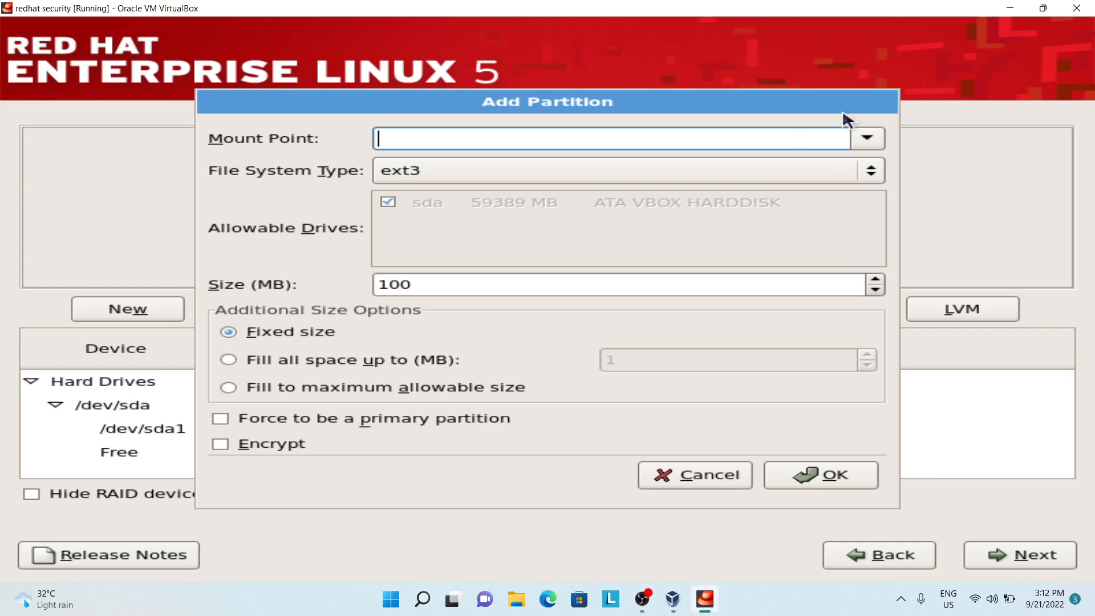
{"action": "left_click", "coordinate": [704, 482]}
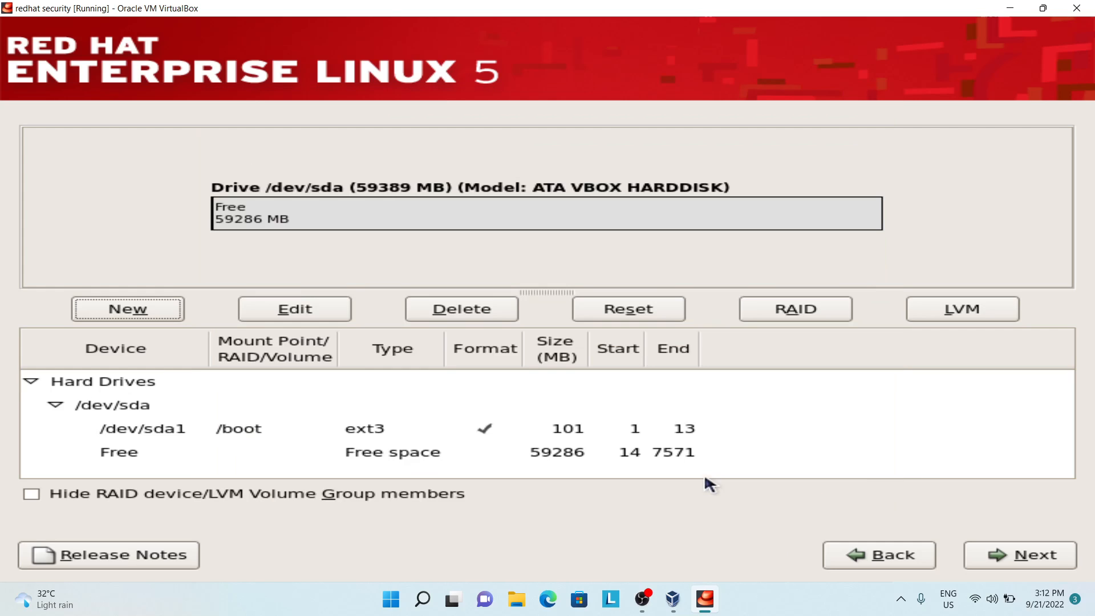
{"action": "left_click", "coordinate": [795, 309]}
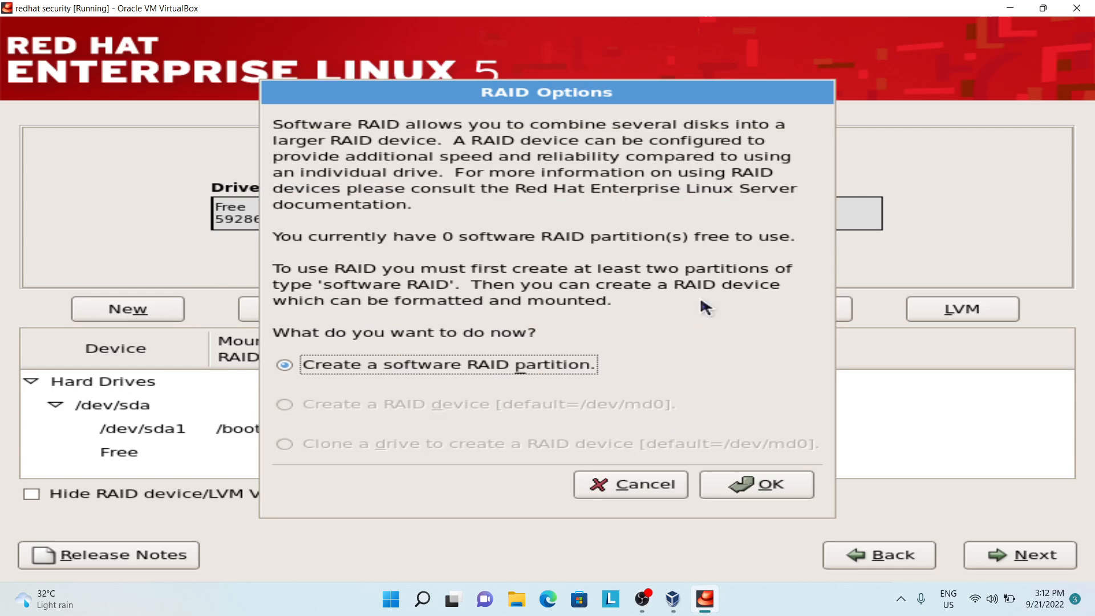
{"action": "left_click", "coordinate": [735, 482]}
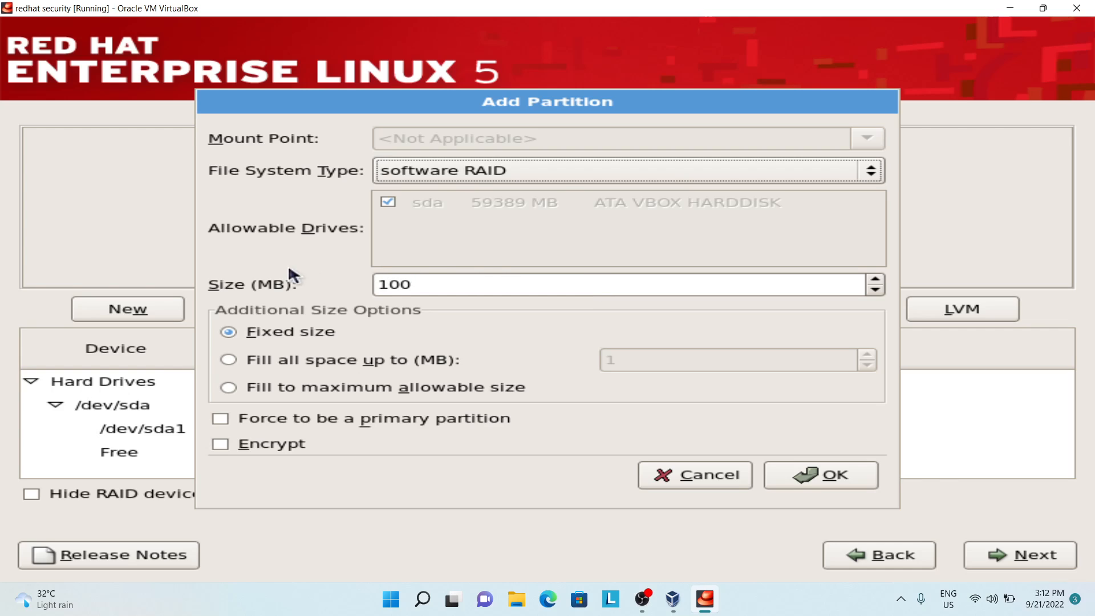
{"action": "left_click_drag", "start_coordinate": [422, 287], "coordinate": [328, 278]}
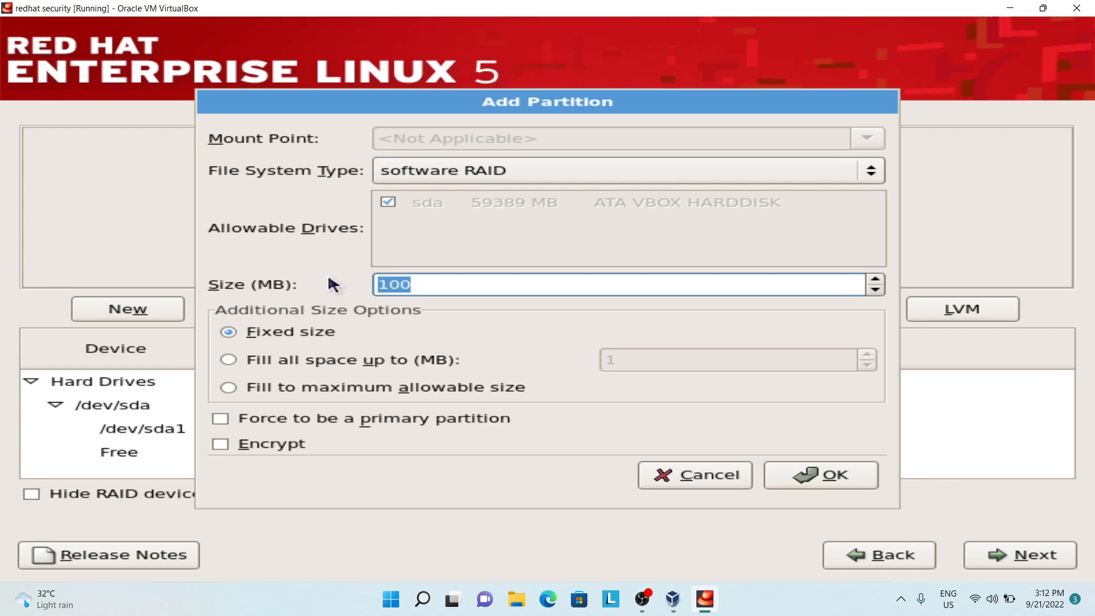
{"action": "type", "text": "8000"}
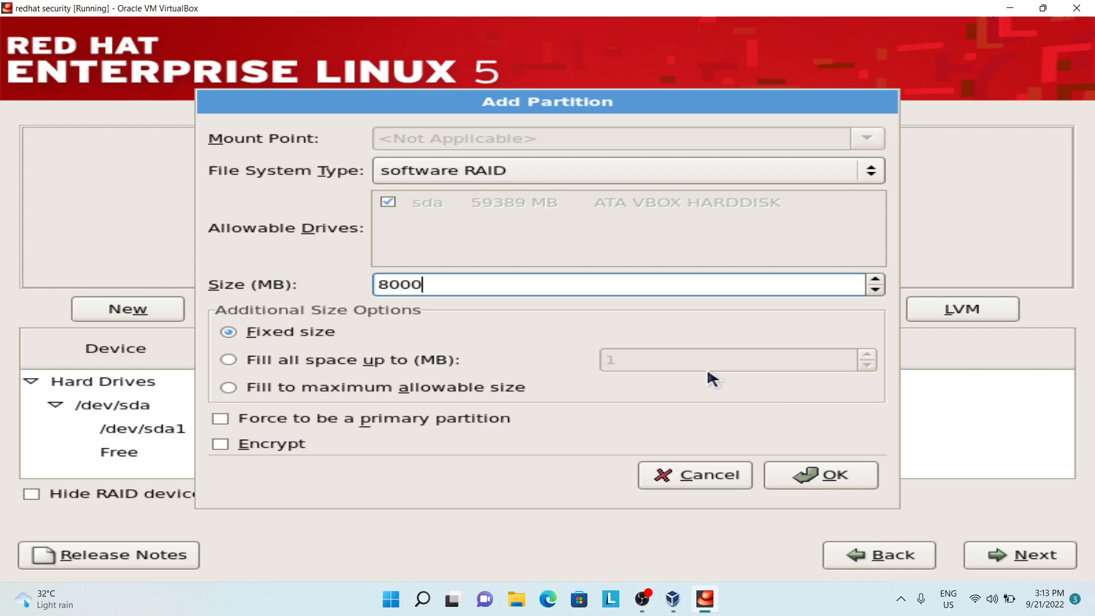
{"action": "left_click", "coordinate": [835, 473]}
Step: Create a second software RAID partition on sda with a fixed size of 8000 MB
{"action": "left_click", "coordinate": [790, 322]}
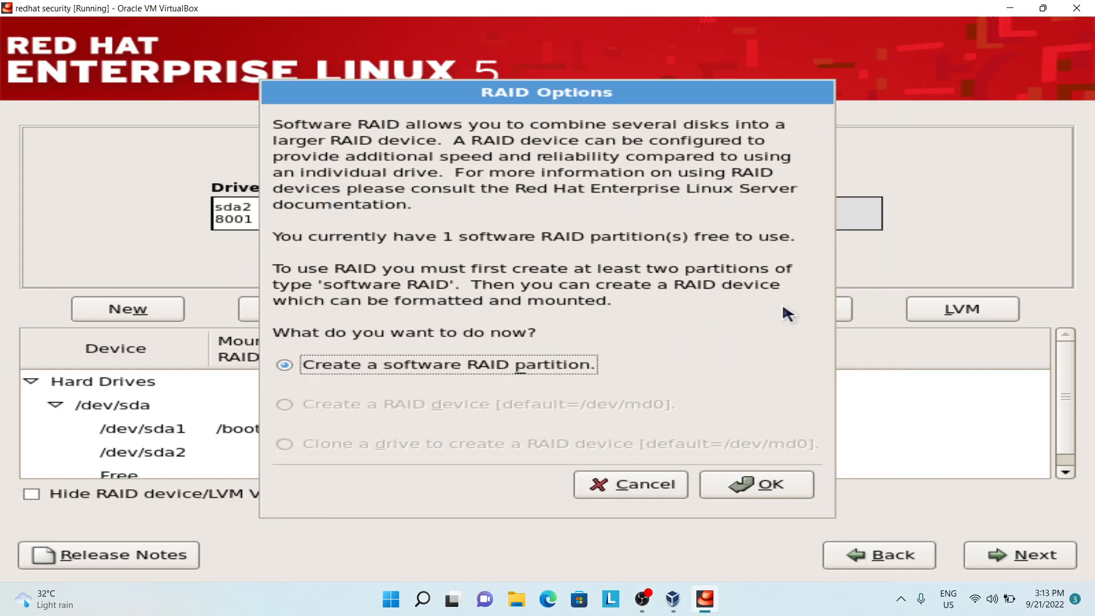
{"action": "left_click", "coordinate": [744, 481]}
{"action": "left_click", "coordinate": [469, 284]}
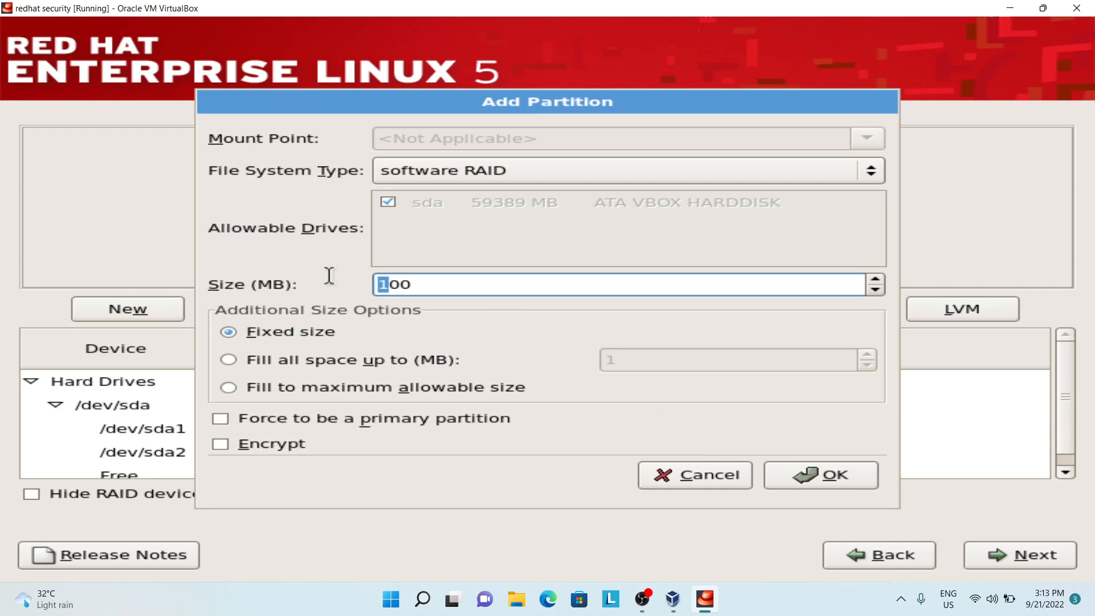
{"action": "left_click_drag", "start_coordinate": [389, 285], "coordinate": [447, 278]}
{"action": "key", "text": "BackSpace"}
{"action": "key", "text": "BackSpace"}
{"action": "type", "text": "8000"}
{"action": "left_click", "coordinate": [809, 476]}
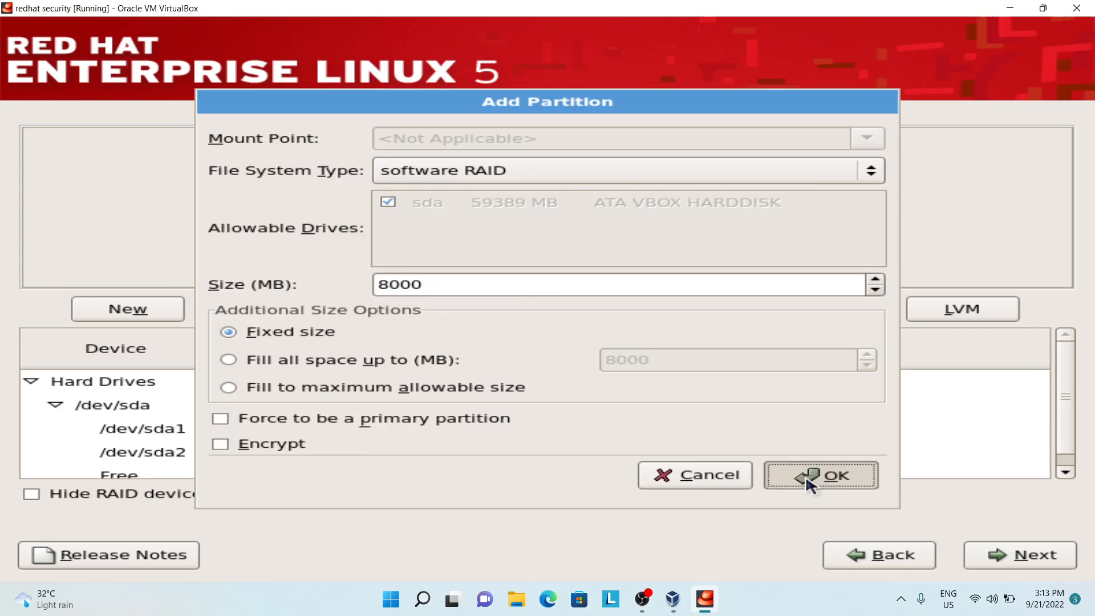
Step: Create a third software RAID partition on sda, again with a fixed size of 8000 MB
{"action": "left_click", "coordinate": [749, 308]}
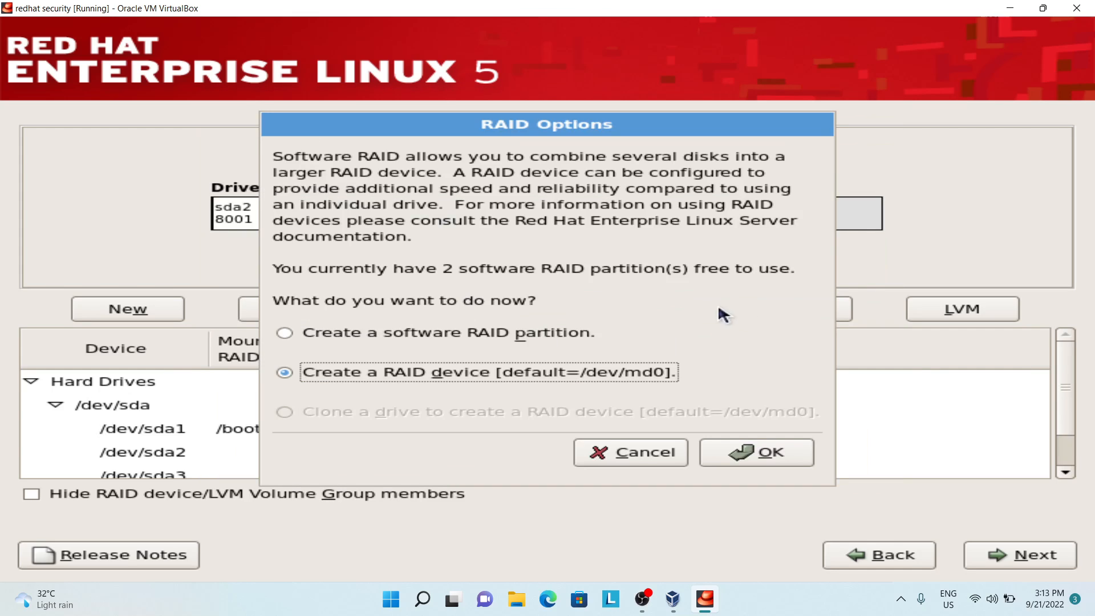
{"action": "left_click", "coordinate": [562, 328]}
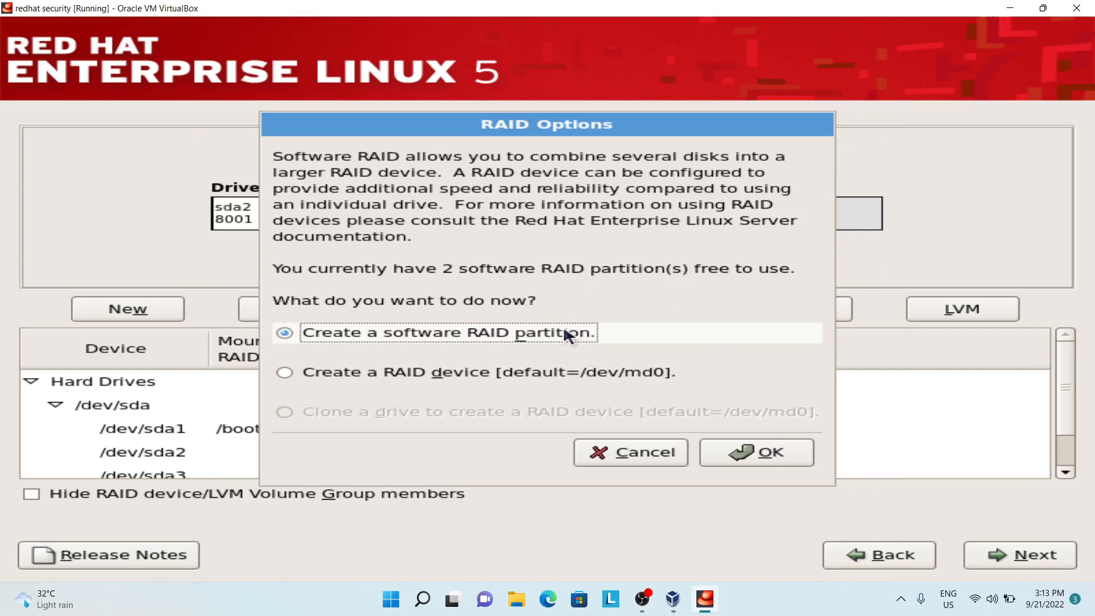
{"action": "left_click", "coordinate": [743, 452]}
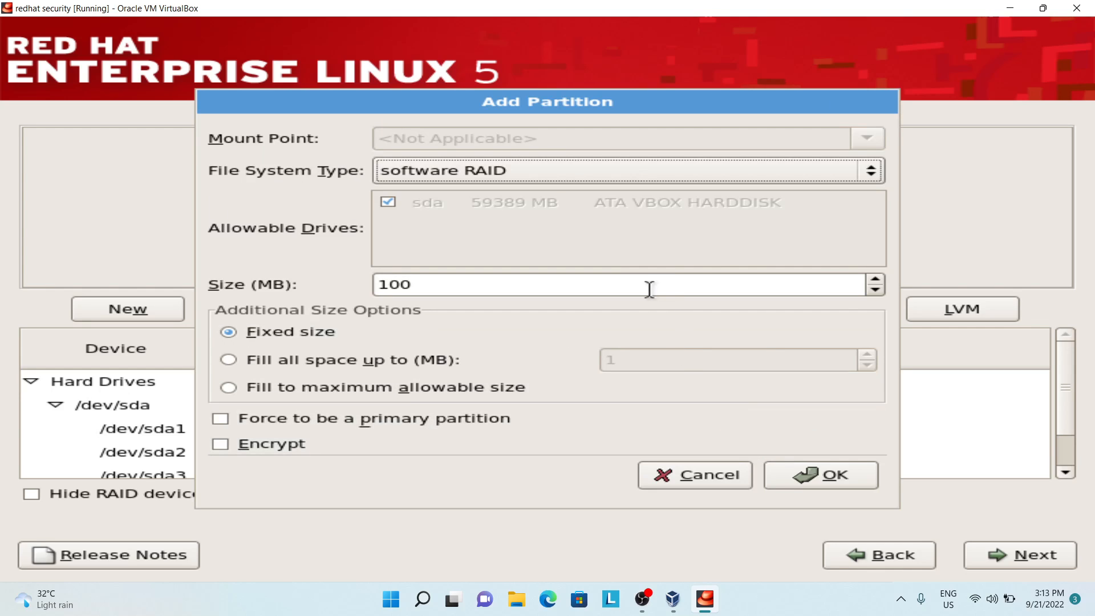
{"action": "left_click", "coordinate": [569, 286]}
{"action": "double_click", "coordinate": [568, 287]}
{"action": "type", "text": "8000"}
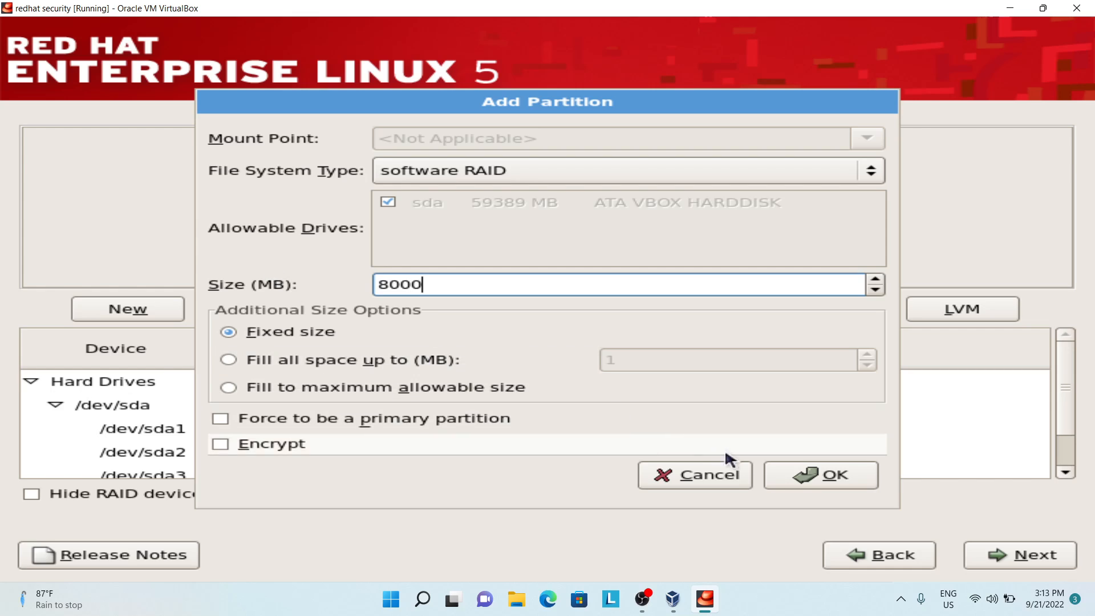
{"action": "left_click", "coordinate": [821, 475]}
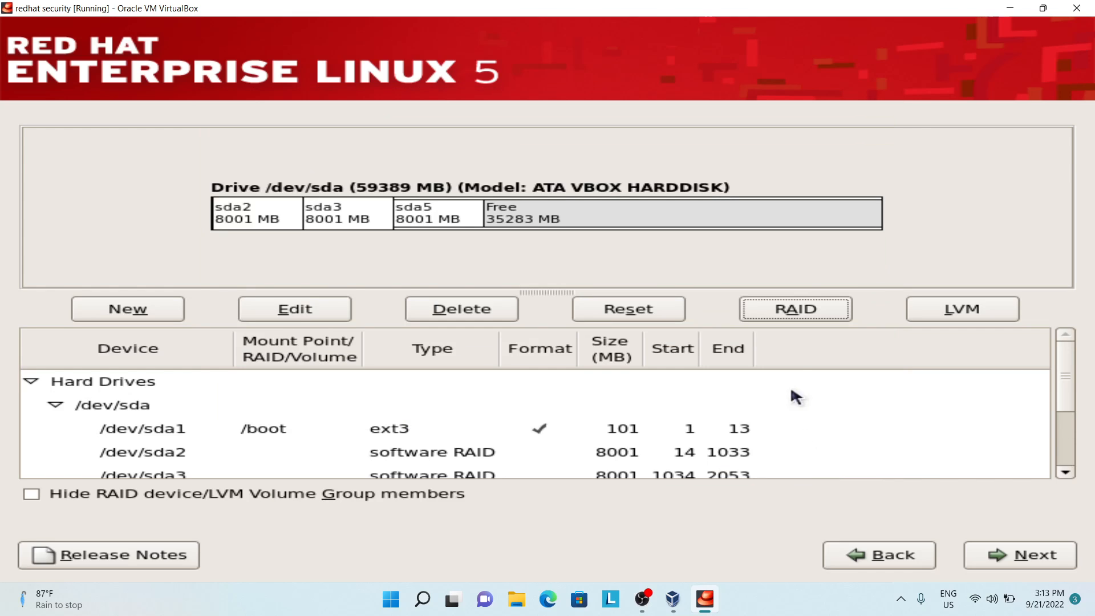
Step: Create a fourth software RAID partition on sda with a fixed size of 9000 MB
{"action": "left_click", "coordinate": [777, 313]}
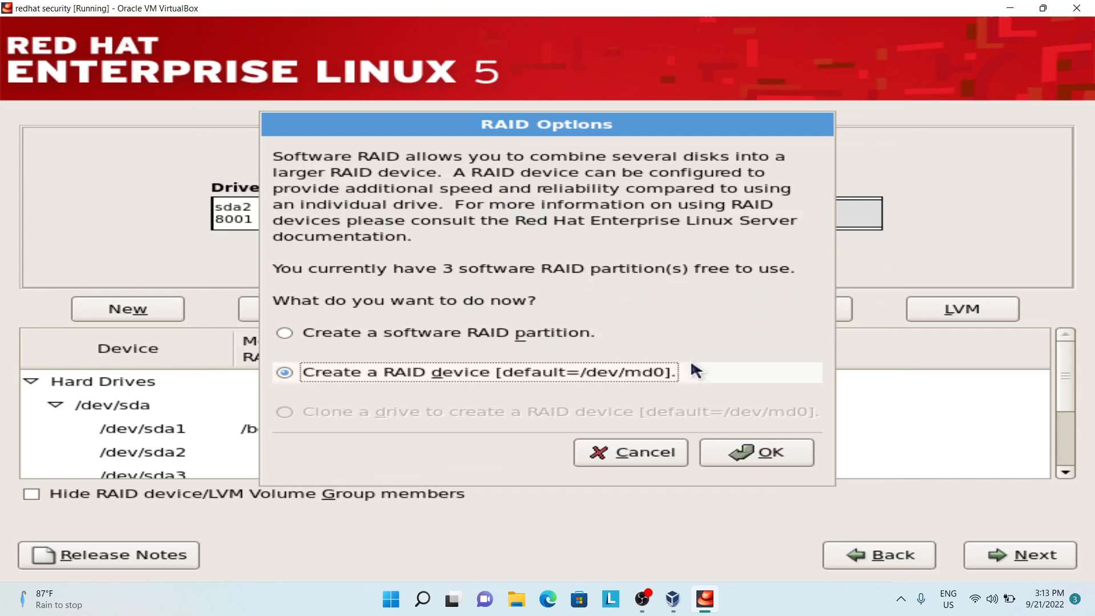
{"action": "left_click", "coordinate": [576, 336]}
{"action": "left_click", "coordinate": [740, 452]}
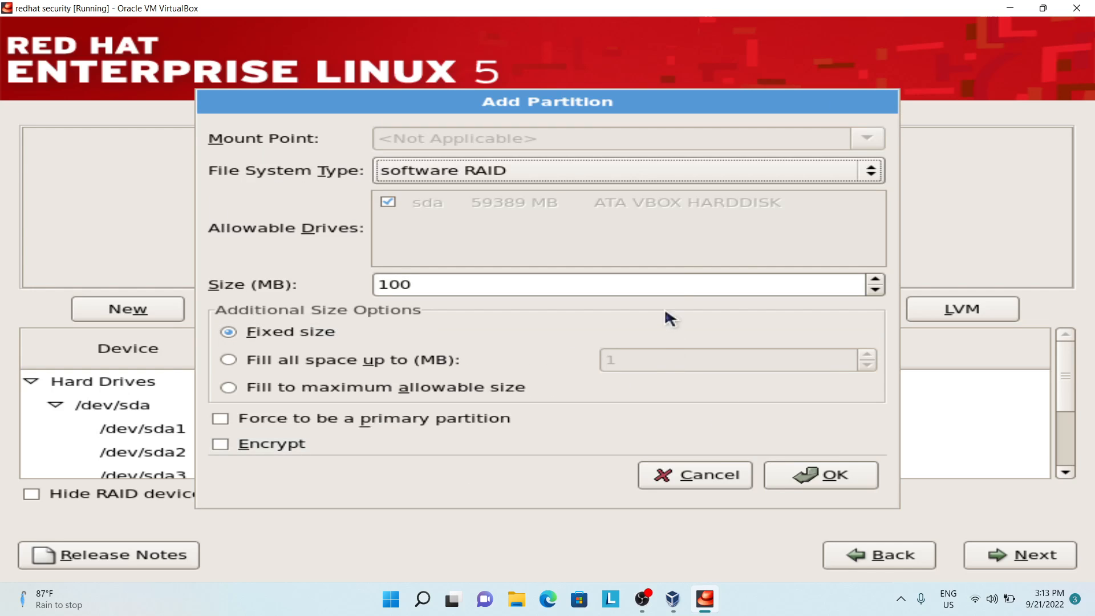
{"action": "key", "text": "Tab"}
{"action": "type", "text": "9000"}
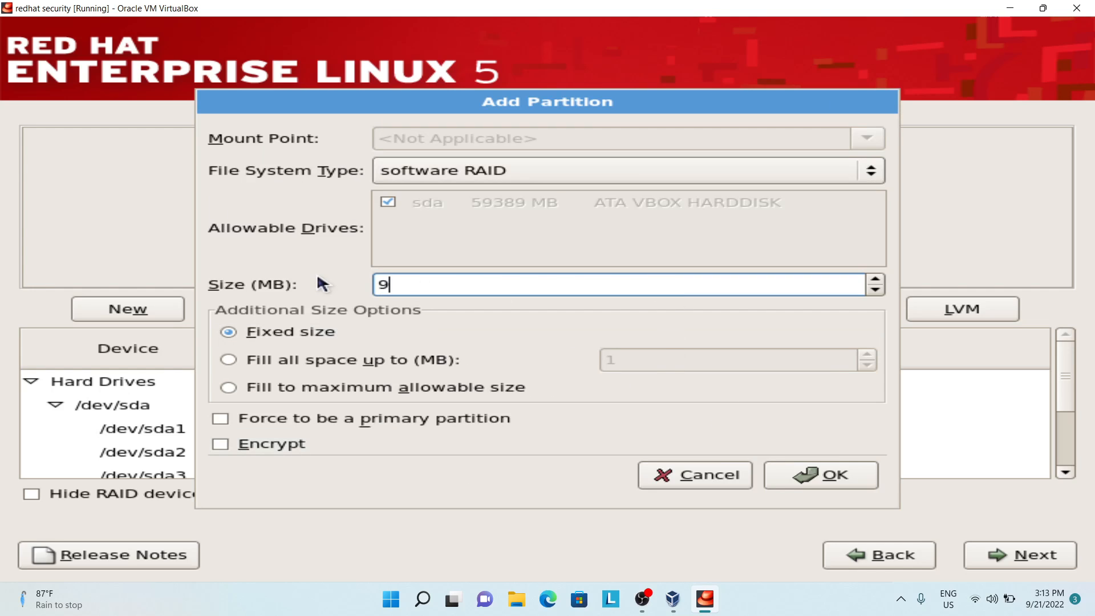
{"action": "left_click", "coordinate": [801, 486]}
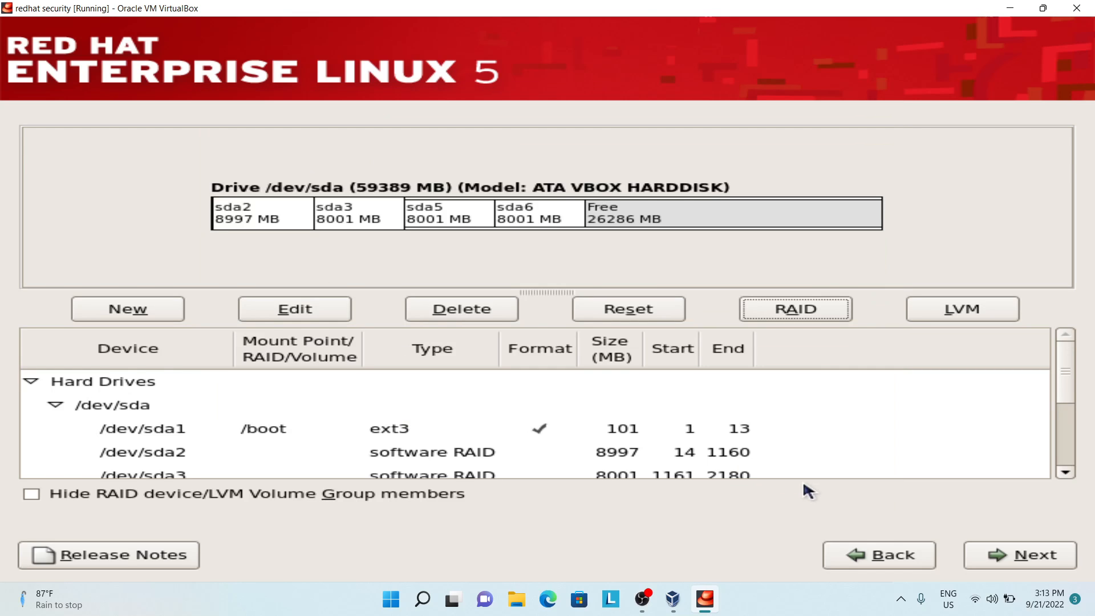
Step: Create a fifth software RAID partition on sda with a fixed size of 9000 MB
{"action": "left_click", "coordinate": [799, 318]}
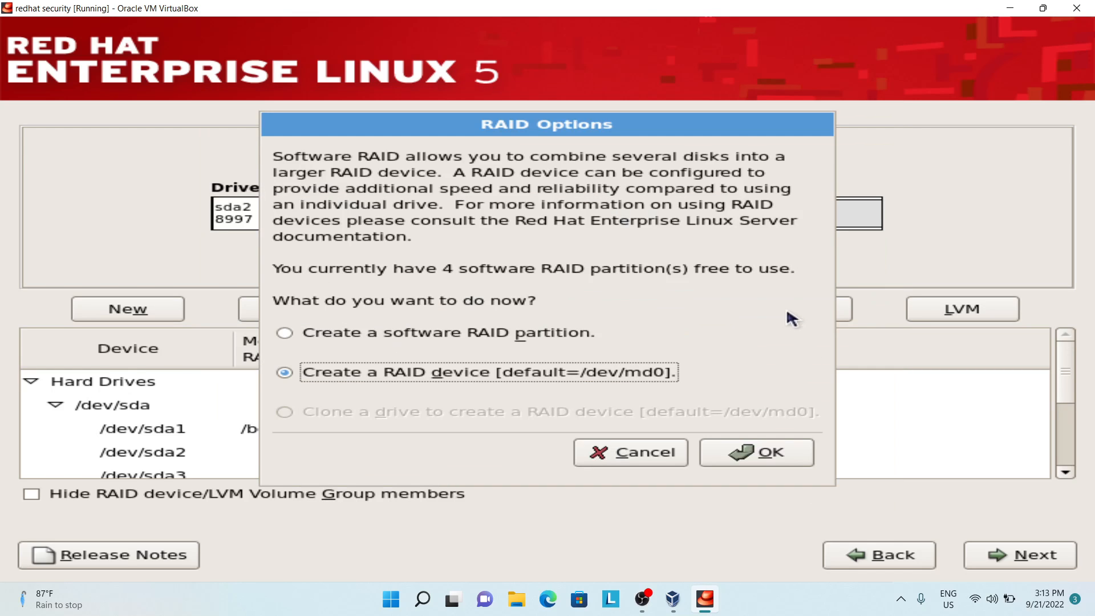
{"action": "left_click", "coordinate": [501, 332]}
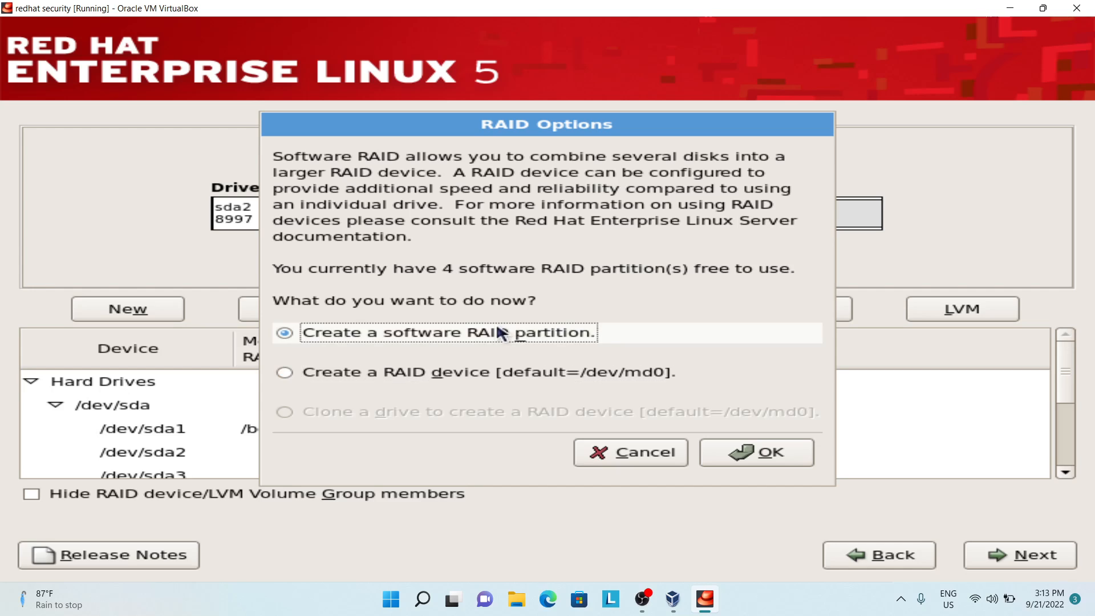
{"action": "left_click", "coordinate": [741, 451]}
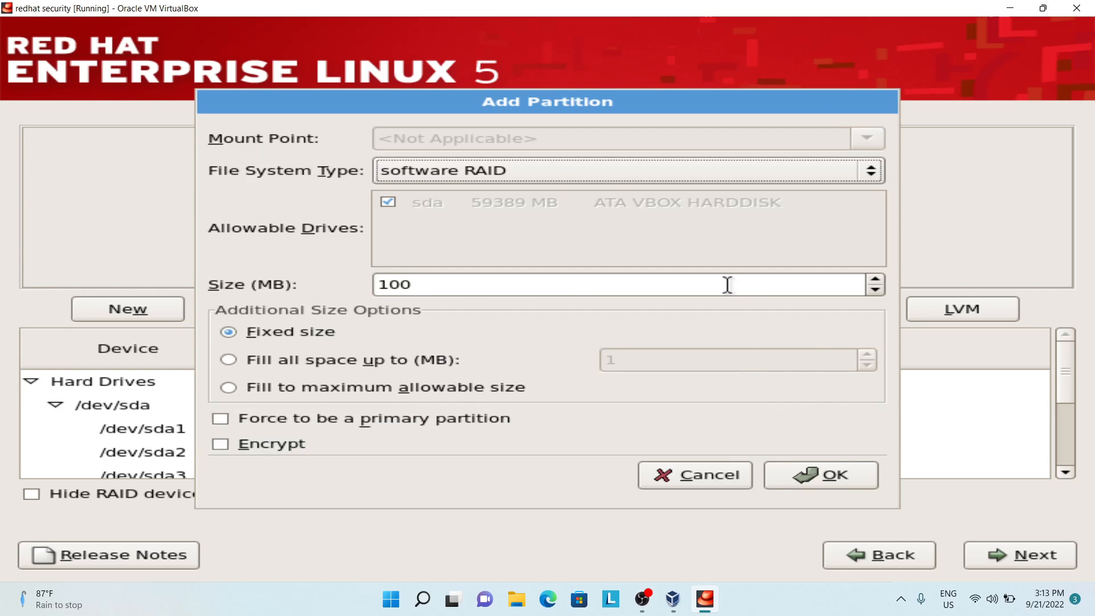
{"action": "left_click_drag", "start_coordinate": [724, 286], "coordinate": [318, 257]}
{"action": "type", "text": "9000"}
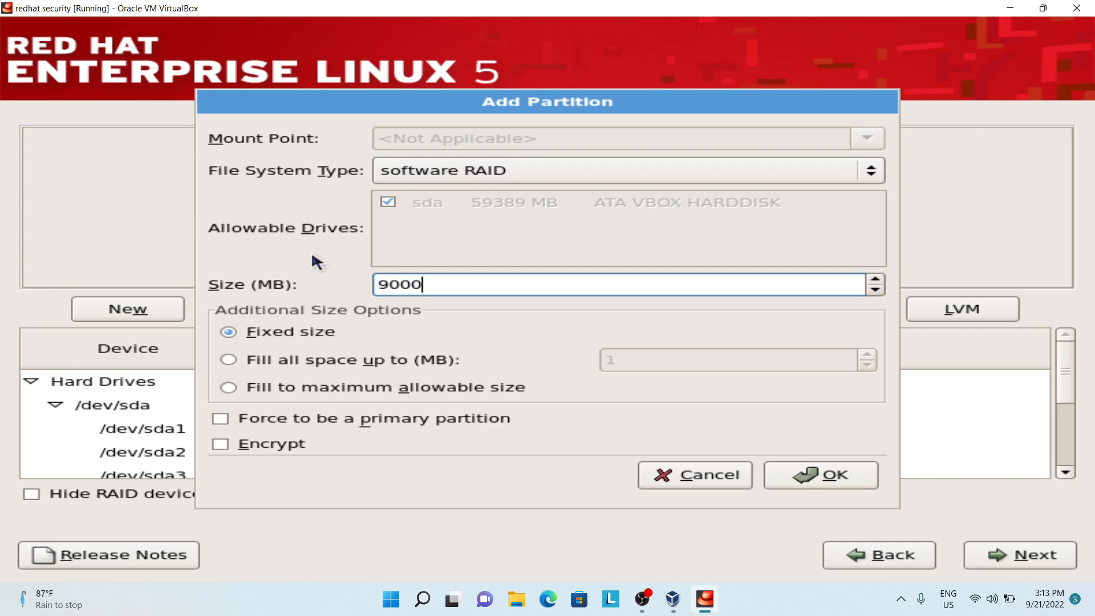
{"action": "left_click", "coordinate": [835, 478]}
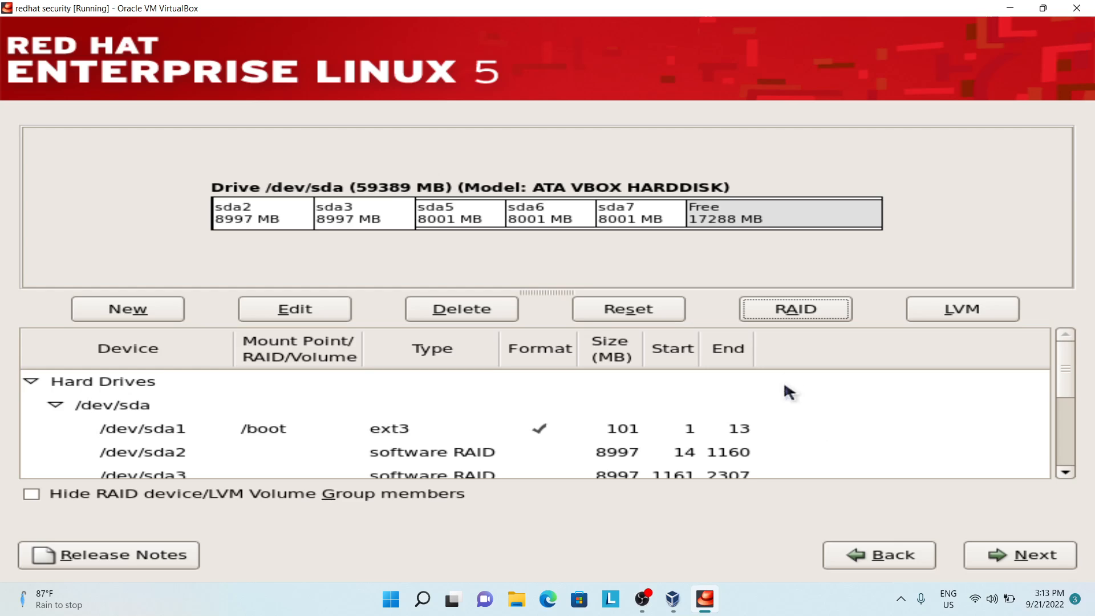
Step: Create a sixth software RAID partition on sda with a fixed size of 12000 MB
{"action": "left_click", "coordinate": [781, 320]}
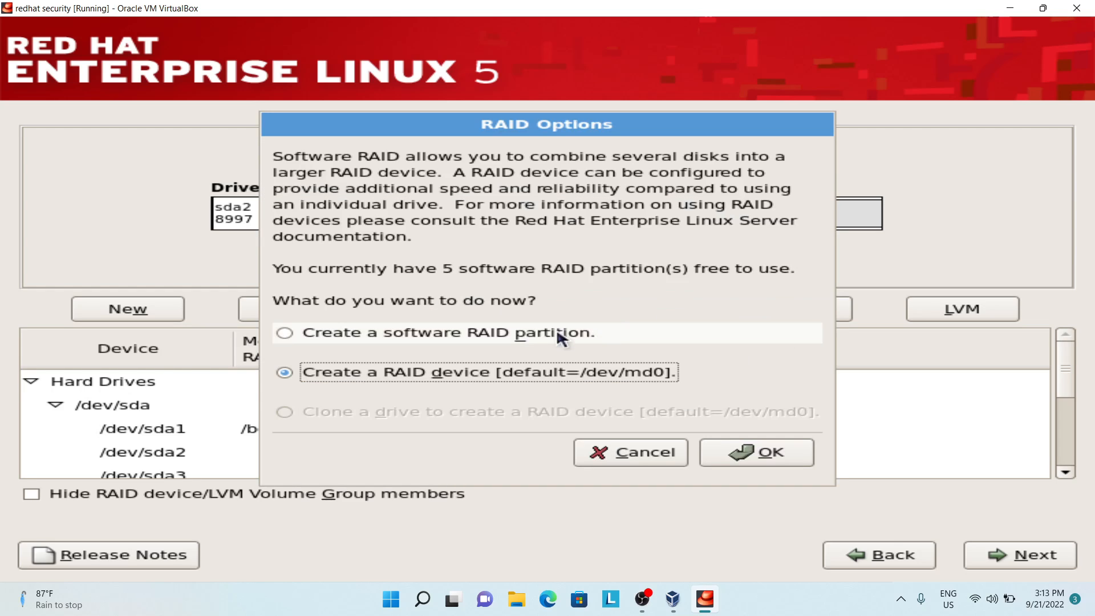
{"action": "left_click", "coordinate": [553, 334]}
{"action": "left_click", "coordinate": [727, 446]}
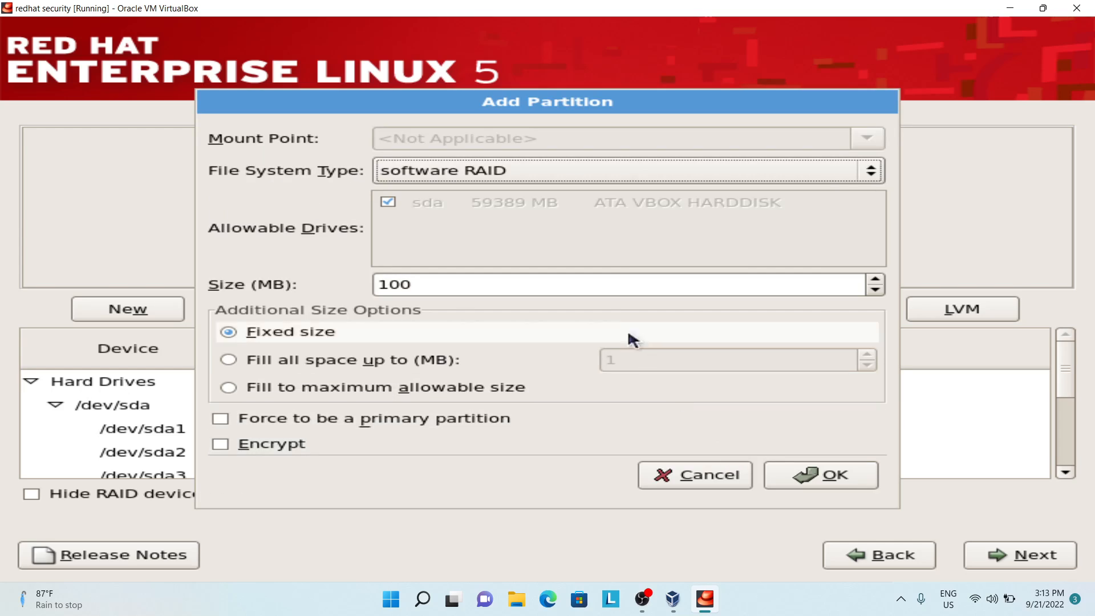
{"action": "left_click_drag", "start_coordinate": [513, 285], "coordinate": [347, 275]}
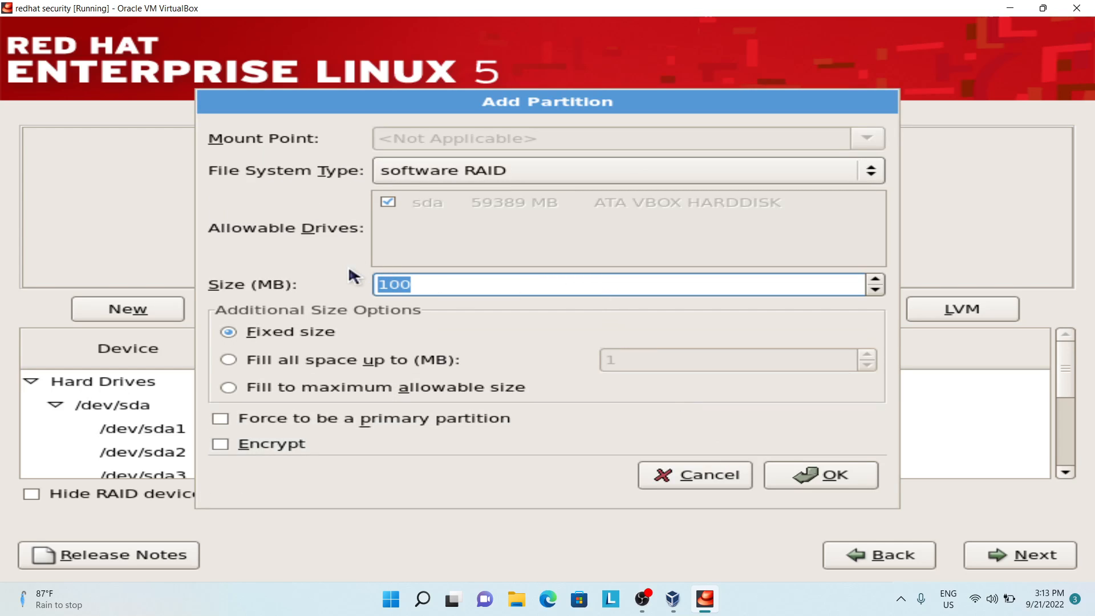
{"action": "type", "text": "12000"}
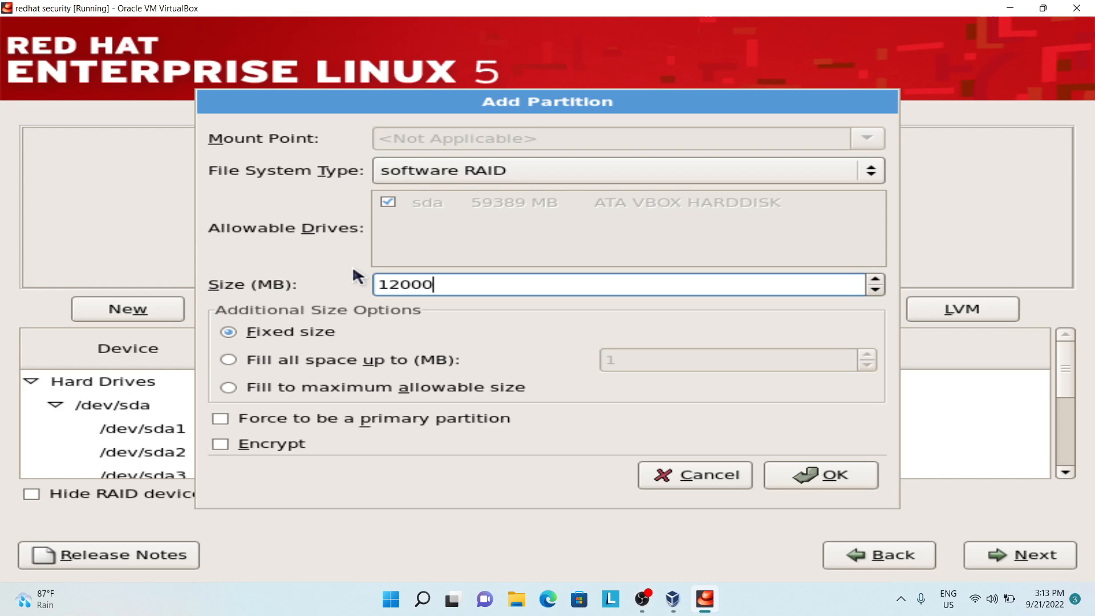
{"action": "left_click", "coordinate": [778, 477]}
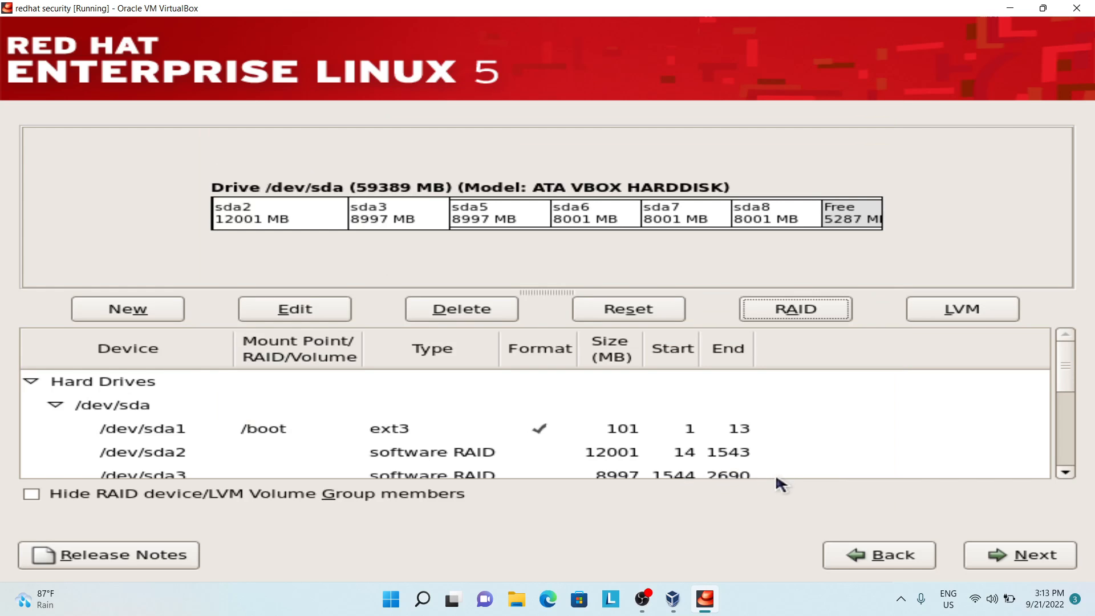
Step: Review the software RAID partitions on sda and compare their sizes in the partition table
{"action": "scroll", "coordinate": [704, 428], "scroll_direction": "down", "scroll_amount": 5}
{"action": "scroll", "coordinate": [614, 422], "scroll_direction": "up", "scroll_amount": 3}
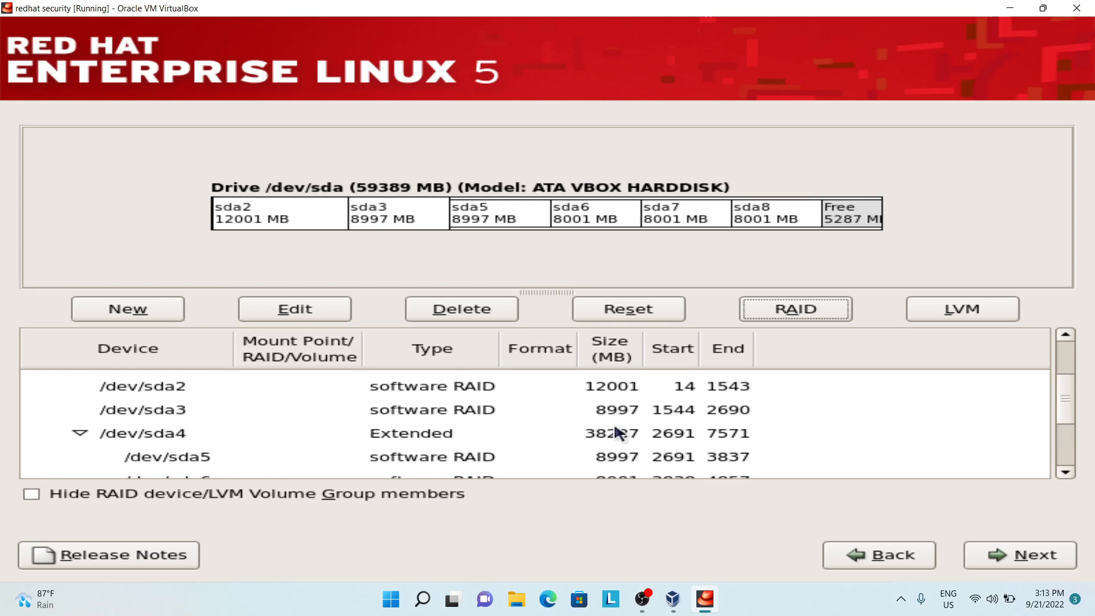
{"action": "scroll", "coordinate": [613, 433], "scroll_direction": "up", "scroll_amount": 1}
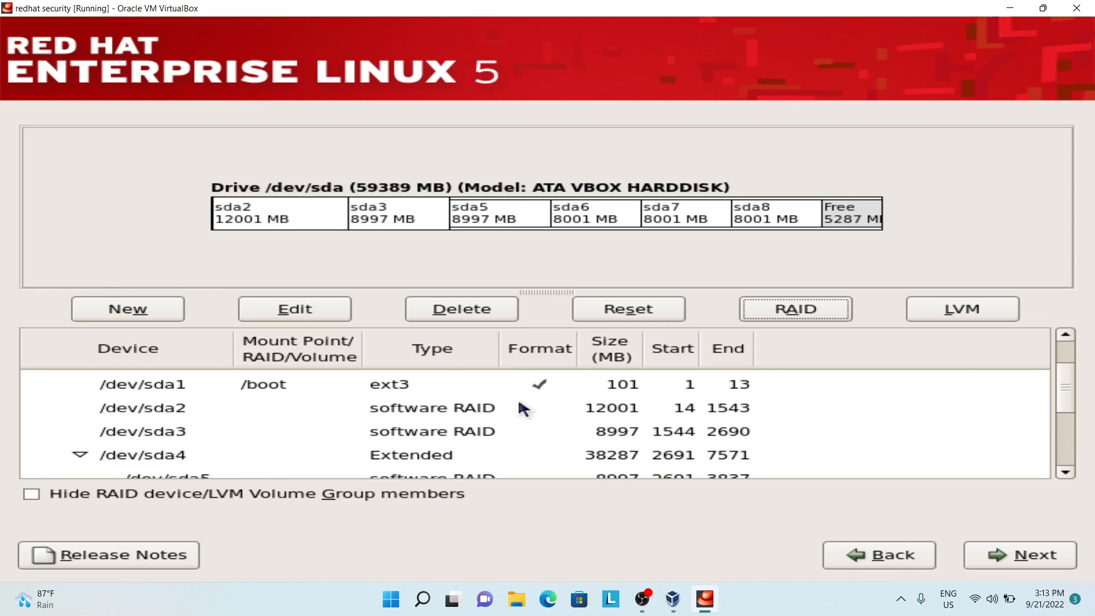
{"action": "left_click", "coordinate": [505, 406]}
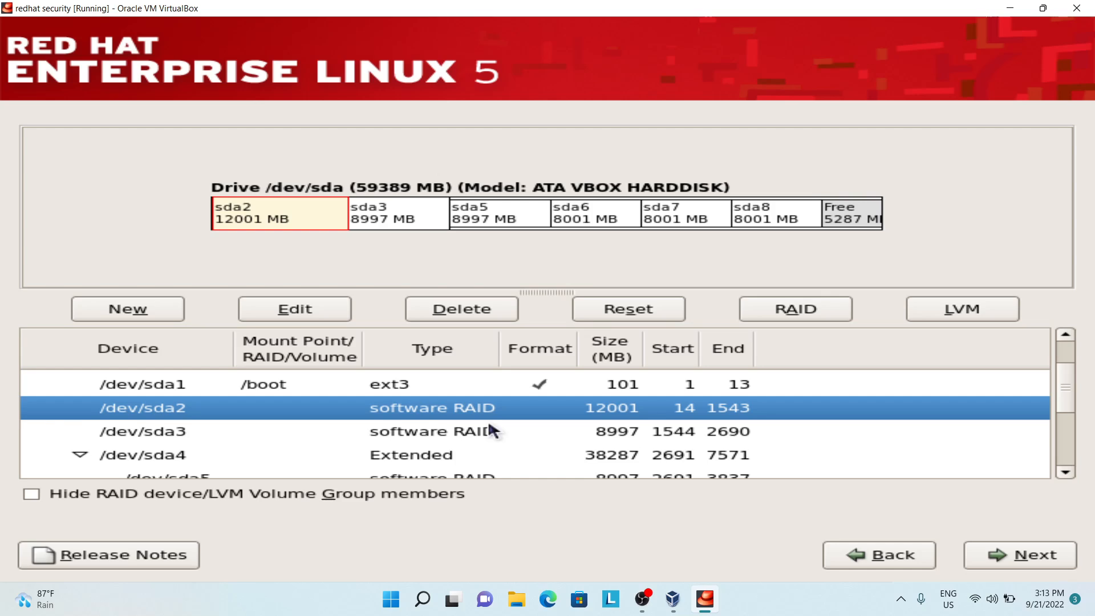
{"action": "left_click", "coordinate": [483, 434]}
{"action": "scroll", "coordinate": [479, 439], "scroll_direction": "down", "scroll_amount": 3}
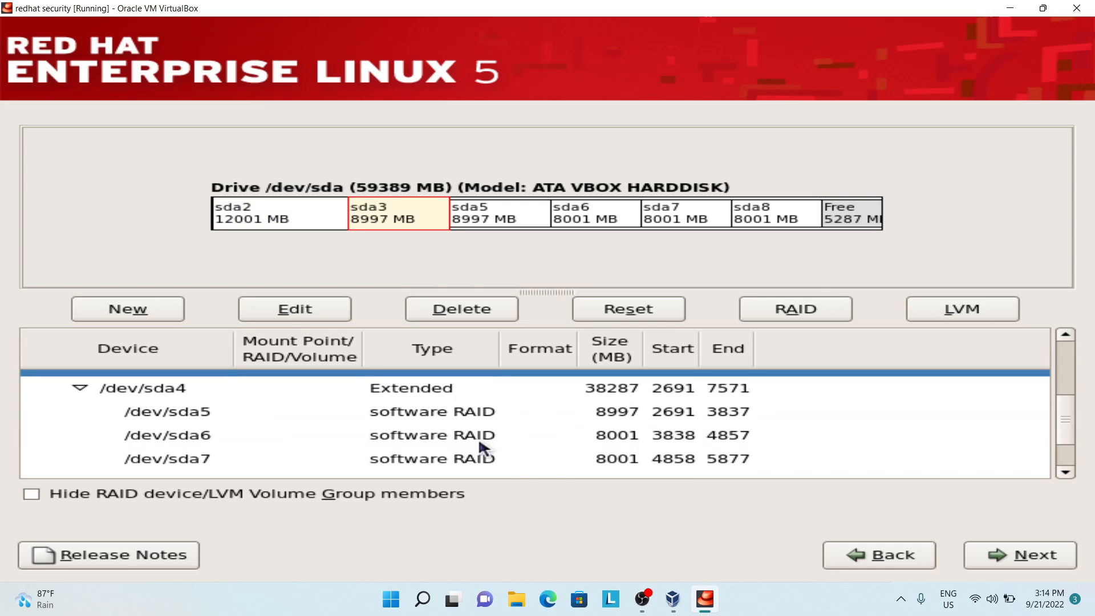
{"action": "left_click", "coordinate": [485, 467]}
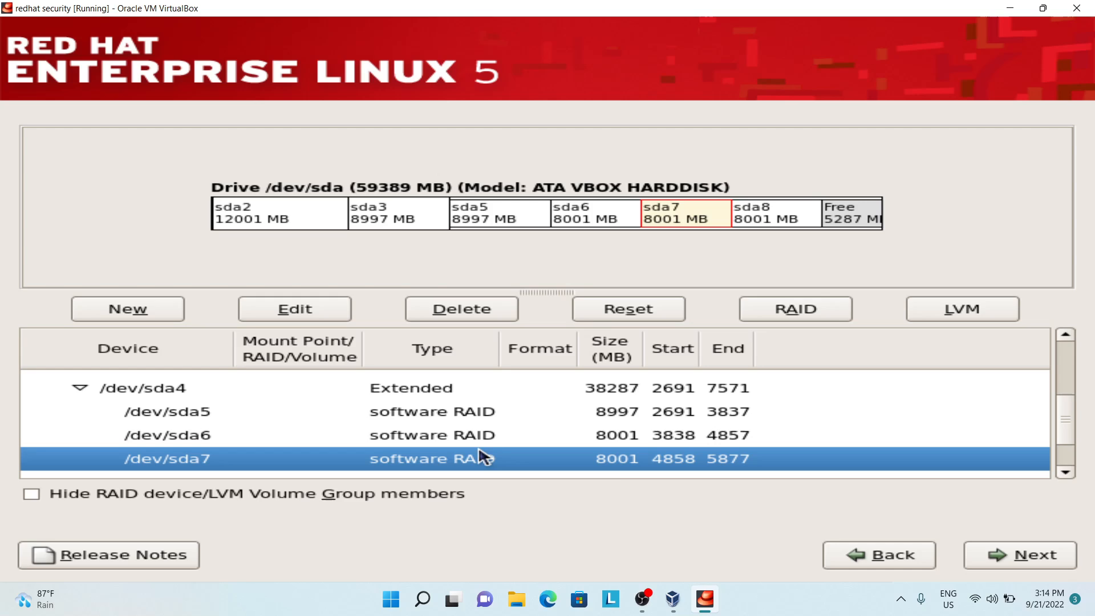
{"action": "left_click", "coordinate": [479, 444]}
{"action": "left_click", "coordinate": [481, 459]}
{"action": "left_click", "coordinate": [481, 439]}
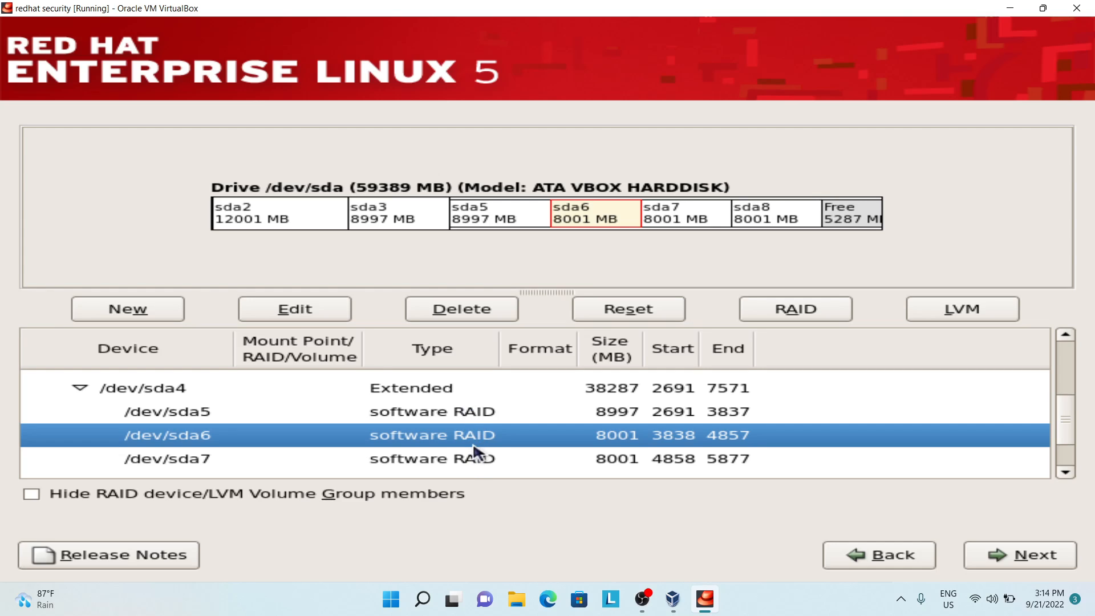
Step: Start a new RAID device without sda2 as a member, choosing device md1 and level RAID1
{"action": "left_click", "coordinate": [822, 305]}
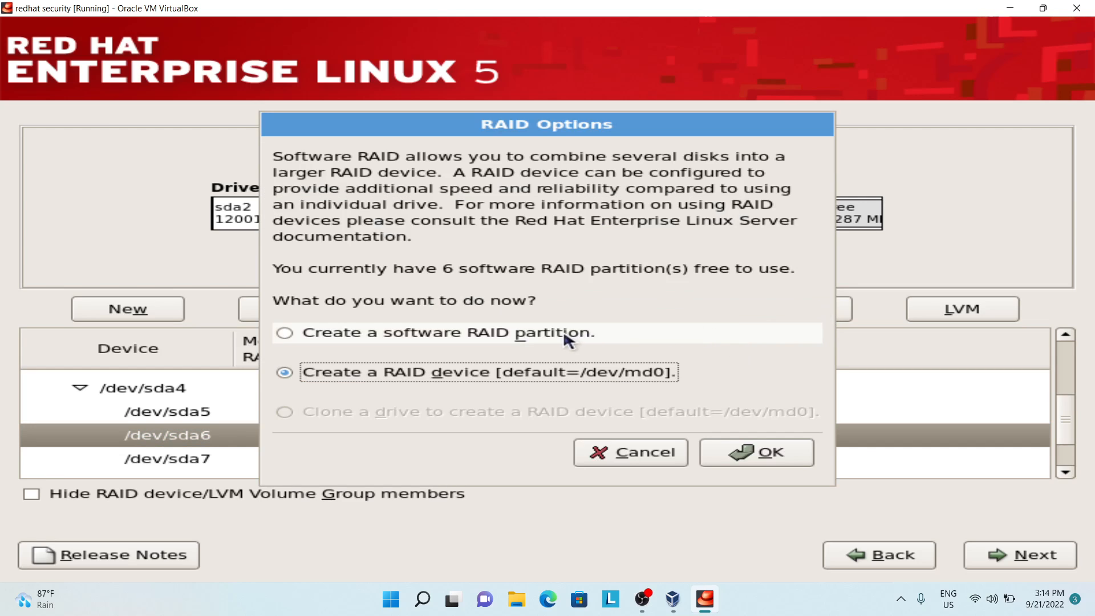
{"action": "left_click", "coordinate": [775, 441]}
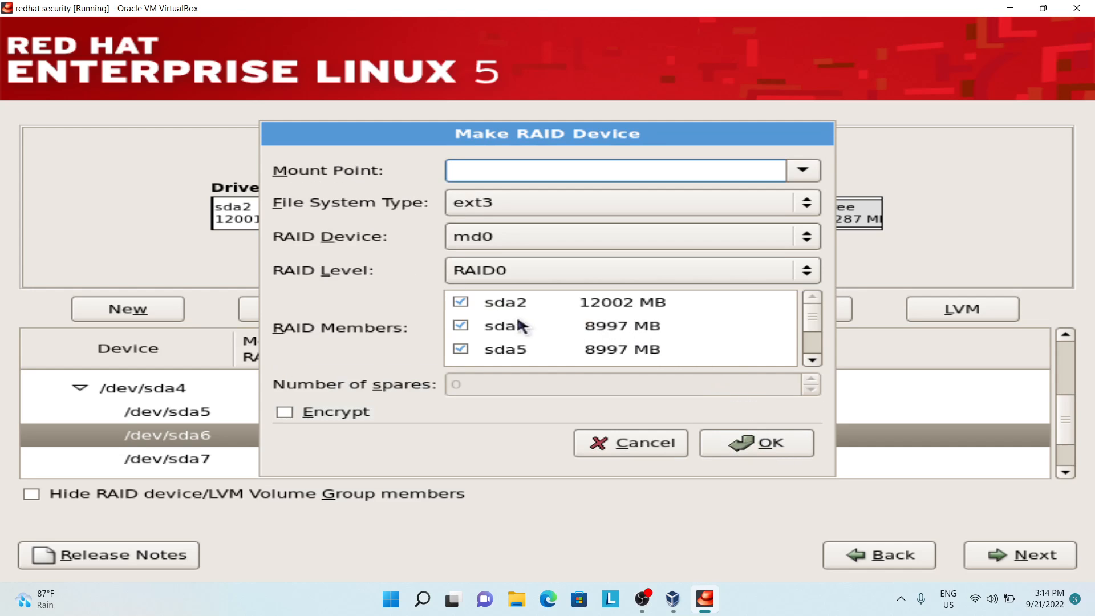
{"action": "left_click", "coordinate": [460, 303]}
{"action": "left_click", "coordinate": [461, 302]}
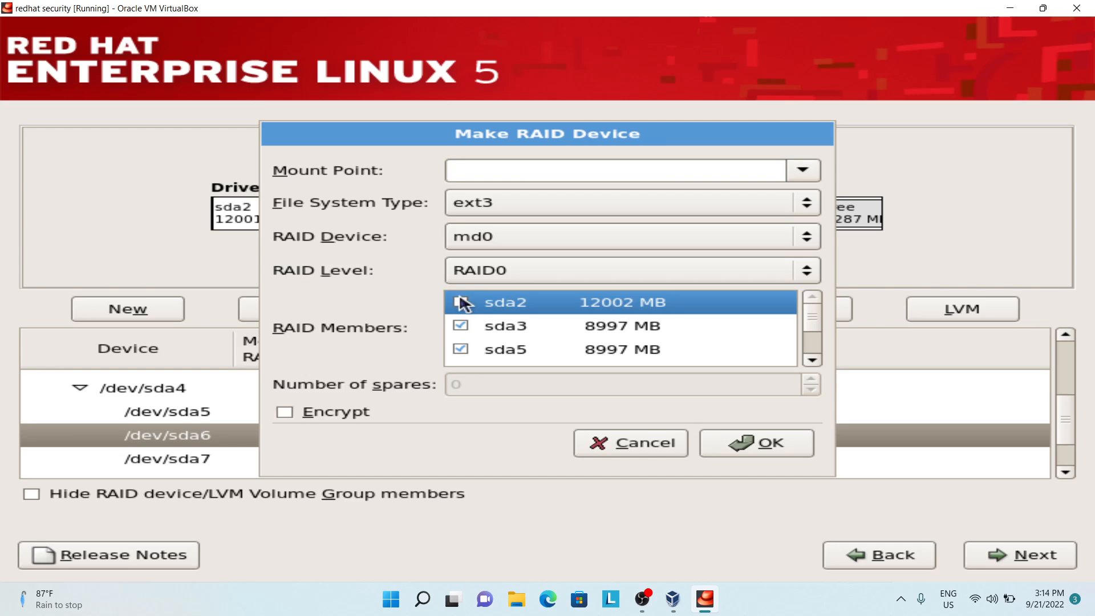
{"action": "left_click", "coordinate": [585, 231]}
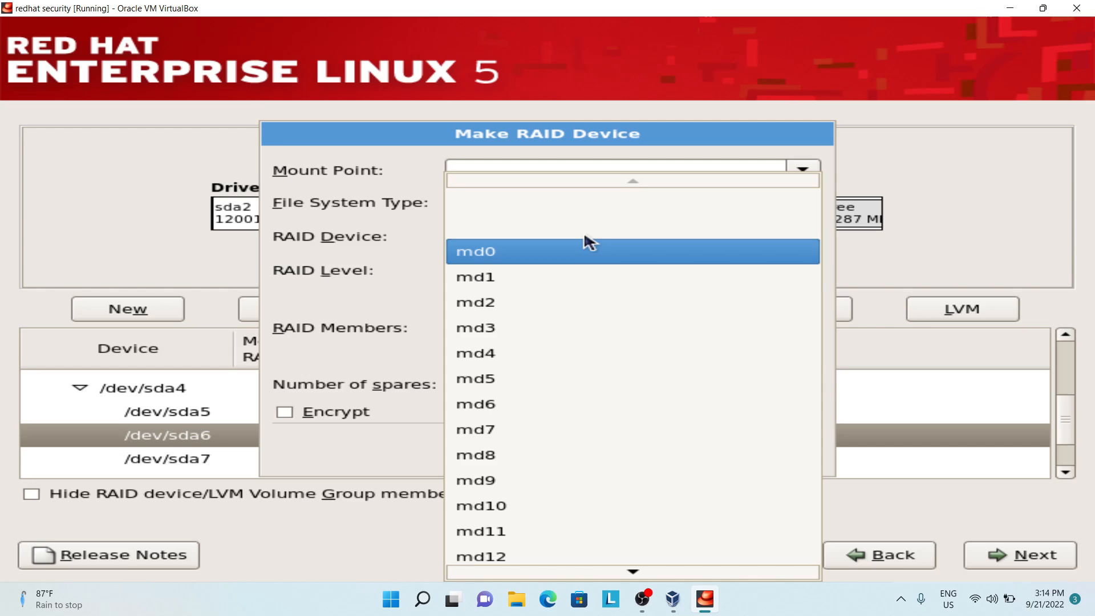
{"action": "left_click", "coordinate": [551, 277]}
{"action": "left_click", "coordinate": [551, 270]}
{"action": "left_click", "coordinate": [537, 301]}
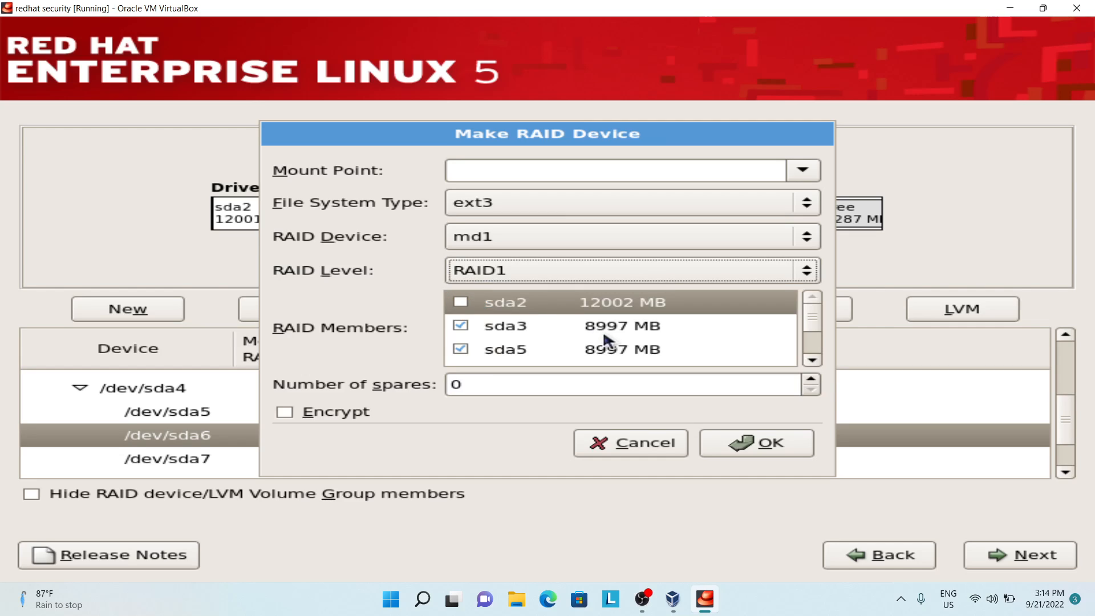
Step: Exclude sda6, sda7 and sda8 from the members of the md1 device
{"action": "scroll", "coordinate": [596, 339], "scroll_direction": "down", "scroll_amount": 1}
{"action": "scroll", "coordinate": [593, 337], "scroll_direction": "up", "scroll_amount": 1}
{"action": "scroll", "coordinate": [593, 338], "scroll_direction": "down", "scroll_amount": 1}
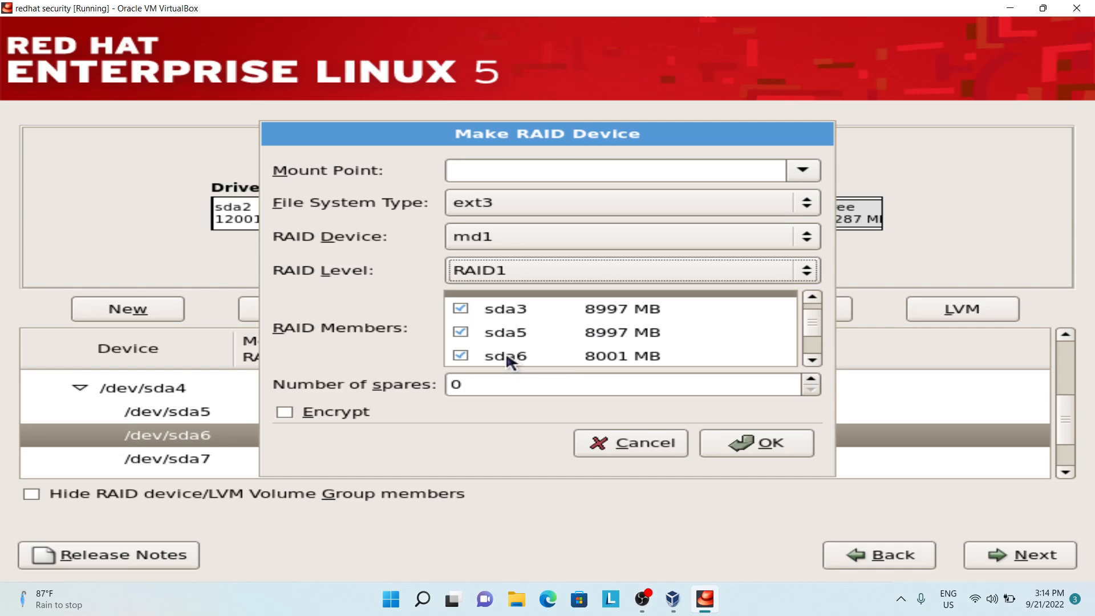
{"action": "left_click", "coordinate": [466, 351]}
{"action": "scroll", "coordinate": [520, 340], "scroll_direction": "down", "scroll_amount": 2}
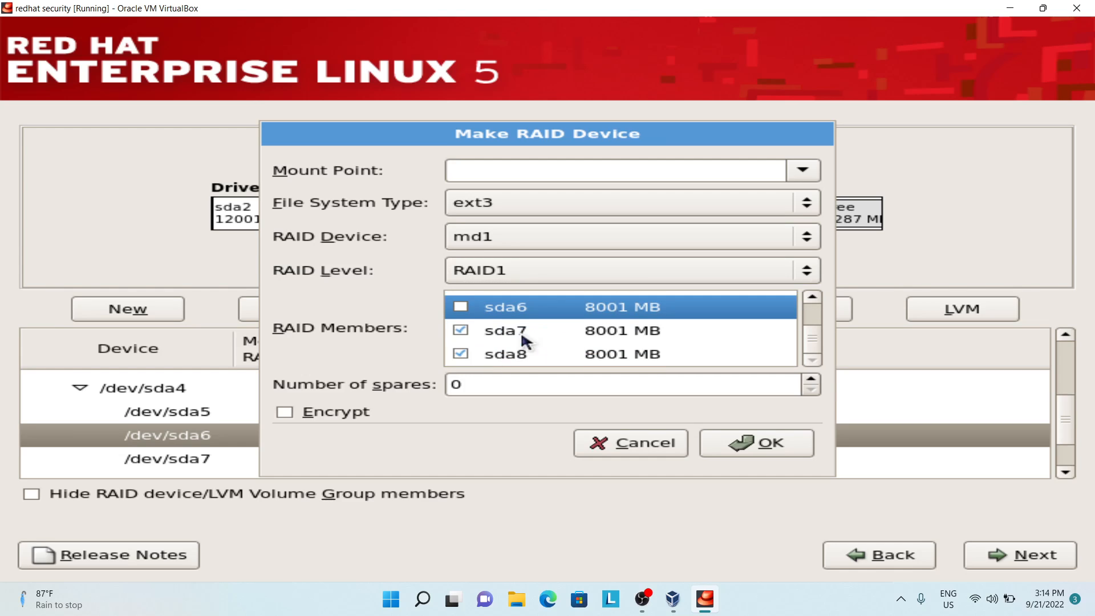
{"action": "left_click", "coordinate": [456, 331]}
{"action": "left_click", "coordinate": [458, 354]}
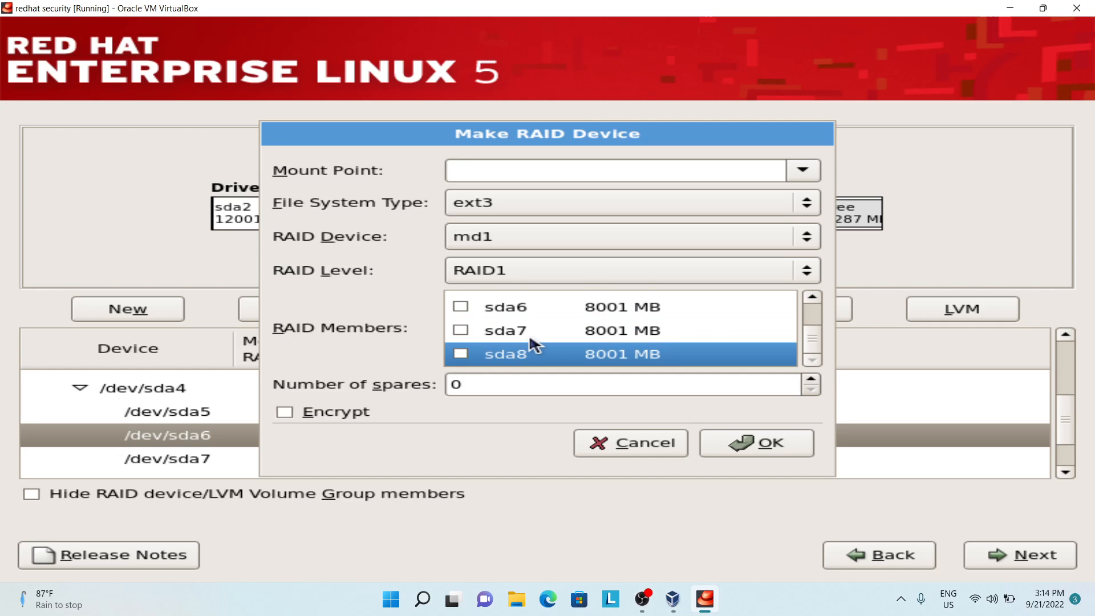
Step: Set the mount point of the md1 RAID1 device to / and create the device
{"action": "left_click", "coordinate": [774, 445]}
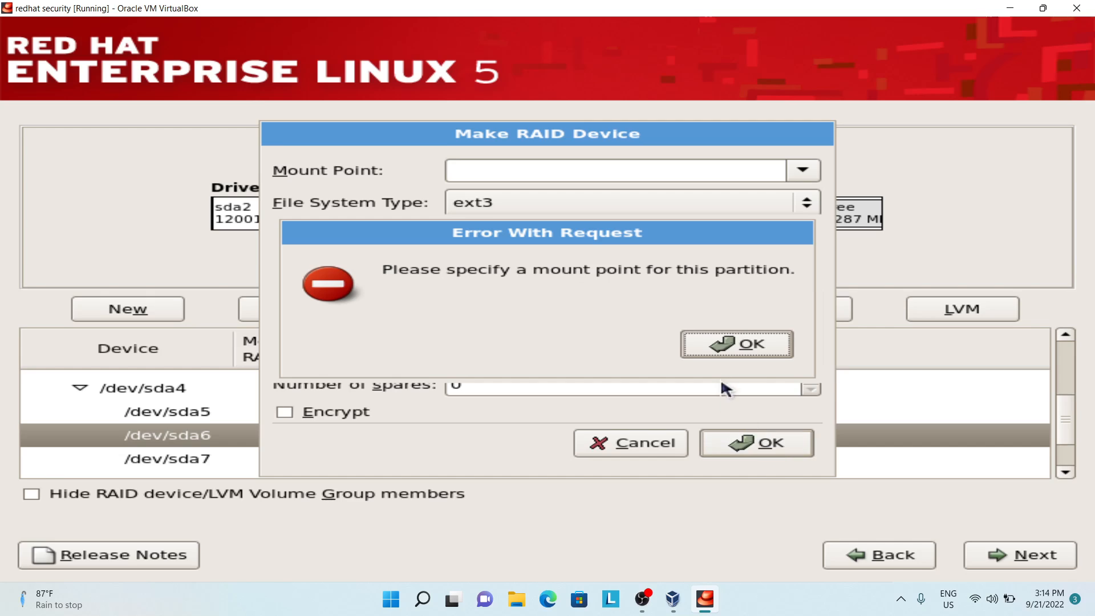
{"action": "left_click", "coordinate": [727, 344]}
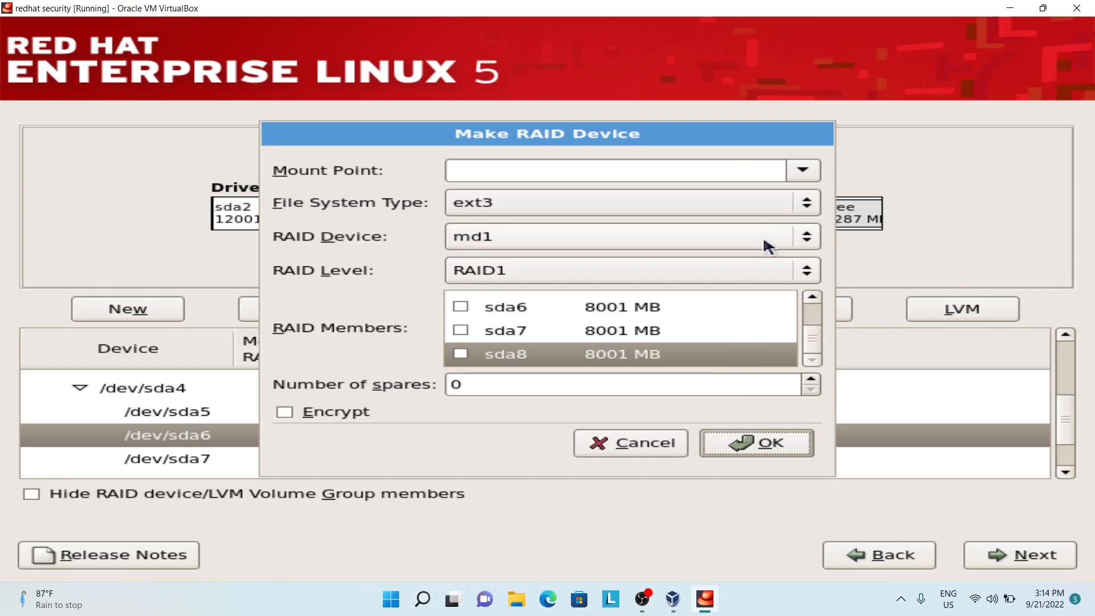
{"action": "left_click", "coordinate": [798, 171]}
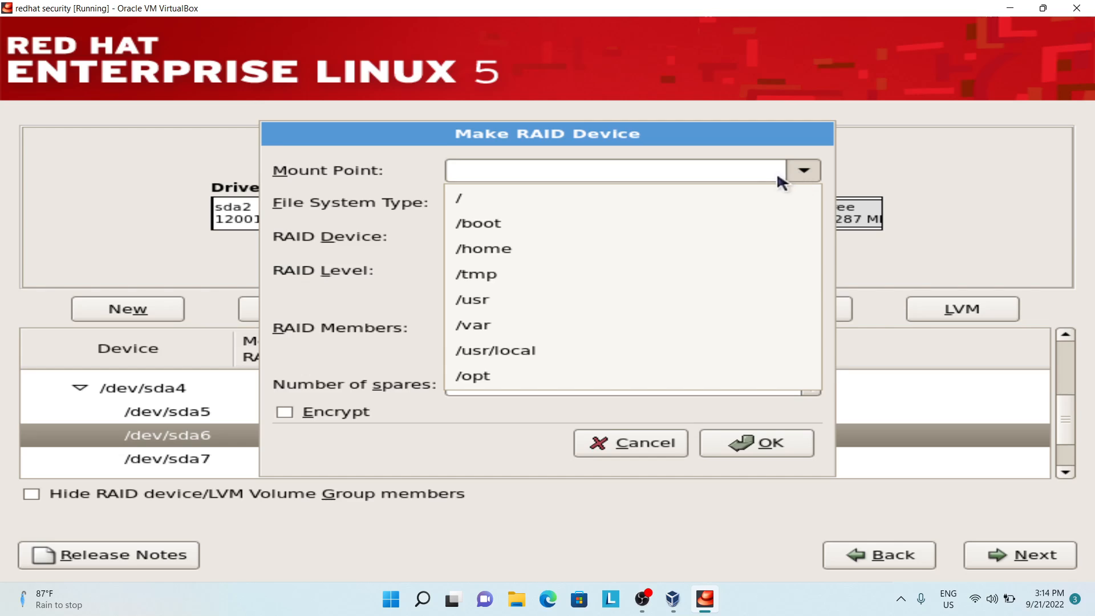
{"action": "left_click", "coordinate": [739, 199]}
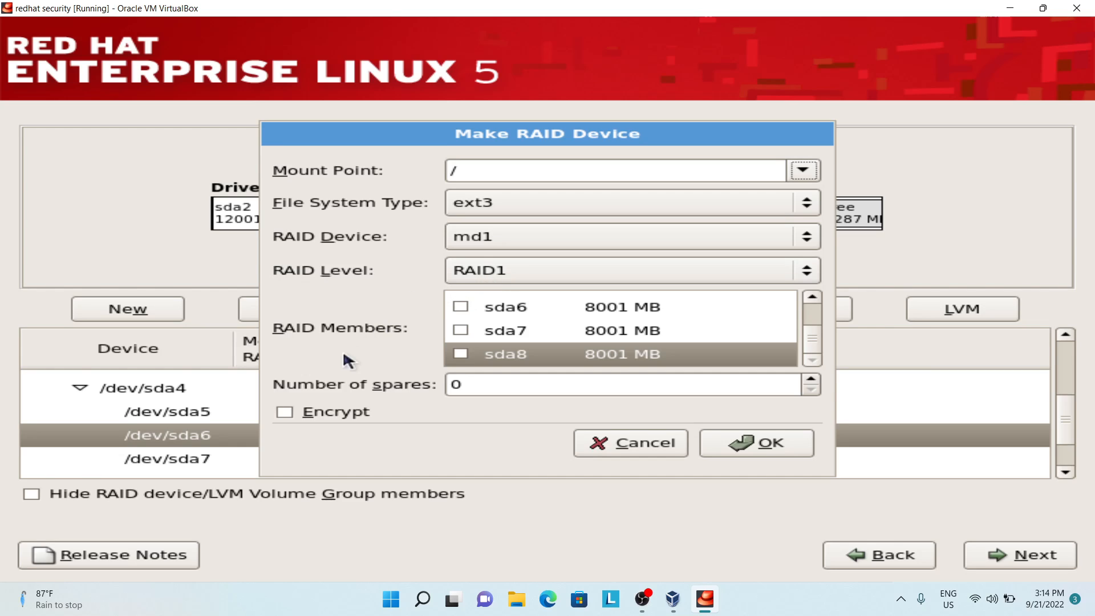
{"action": "left_click", "coordinate": [337, 413]}
{"action": "left_click", "coordinate": [730, 436]}
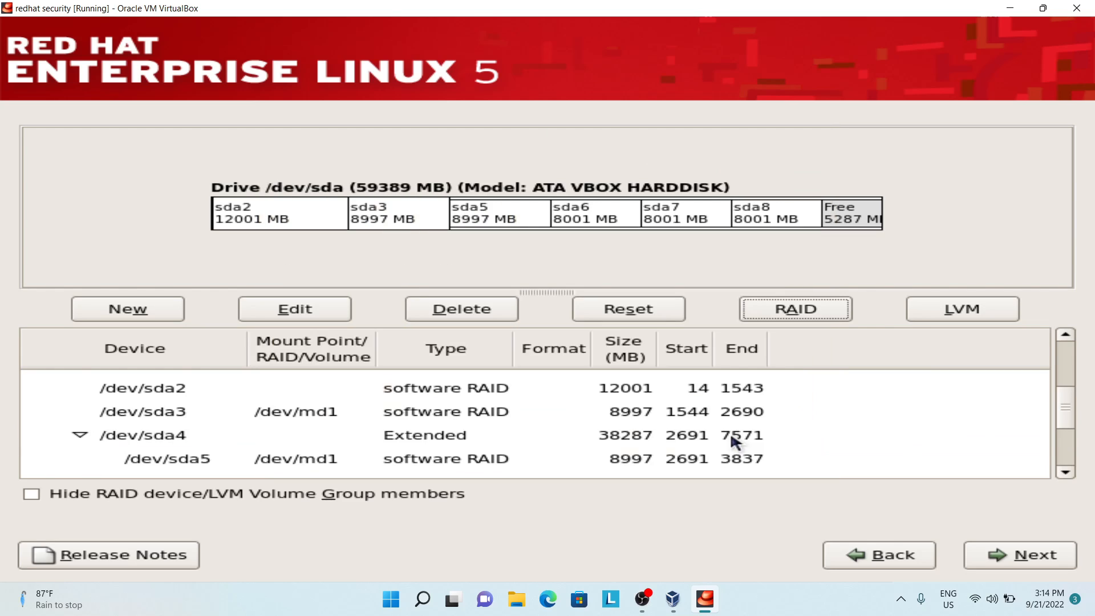
Step: Try to set up an LVM volume group on the drive
{"action": "scroll", "coordinate": [730, 437], "scroll_direction": "down", "scroll_amount": 1}
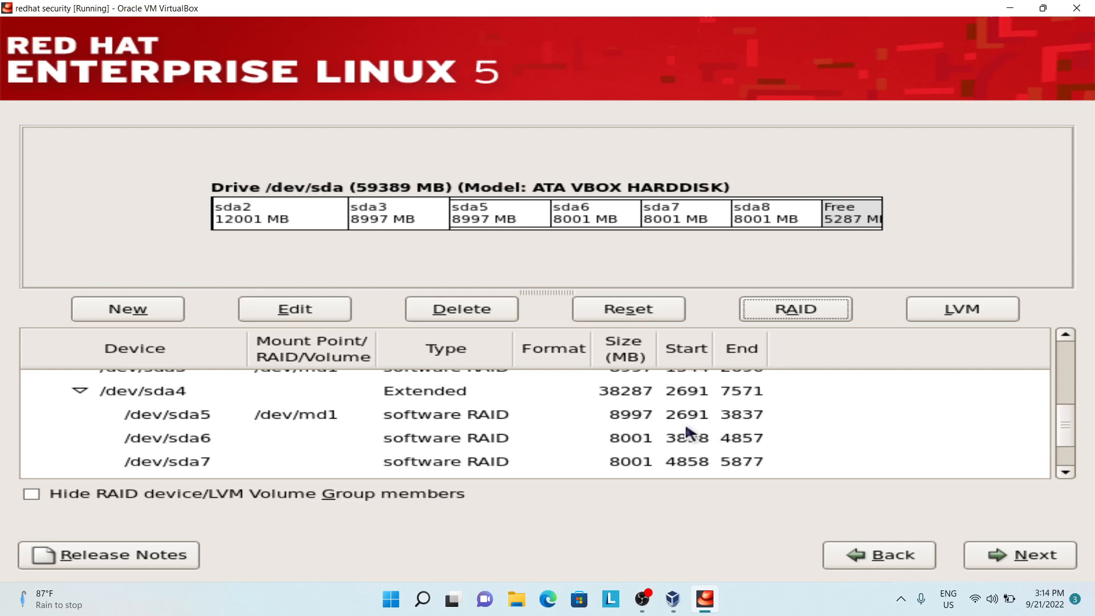
{"action": "left_click", "coordinate": [920, 305]}
{"action": "left_click", "coordinate": [789, 362]}
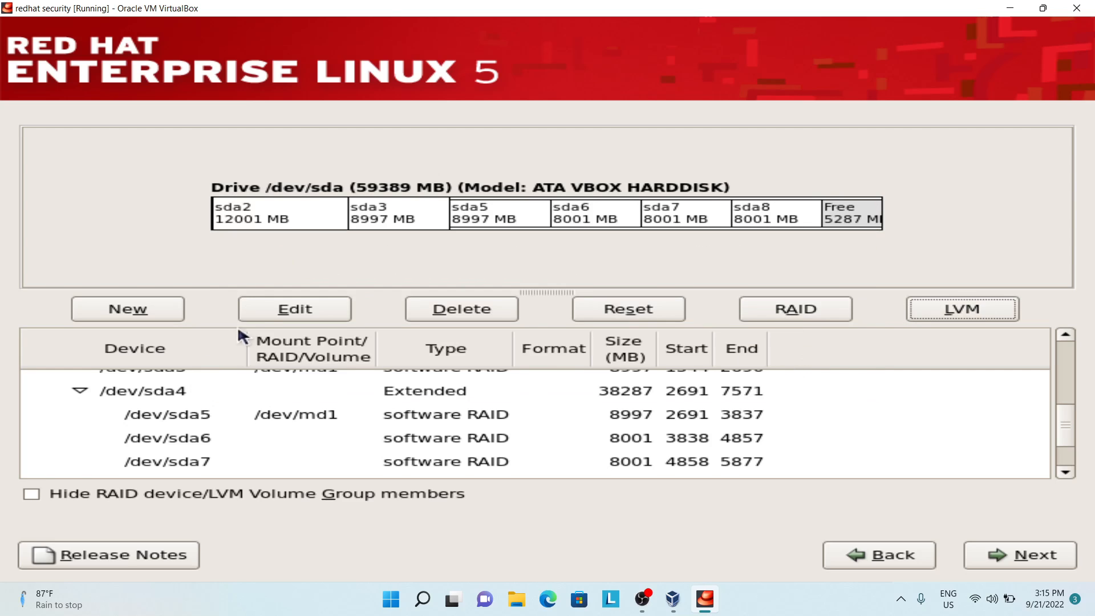
Step: Change the file system type of partition sda6 to physical volume (LVM), keeping its 8000 MB fixed size
{"action": "left_click", "coordinate": [272, 309]}
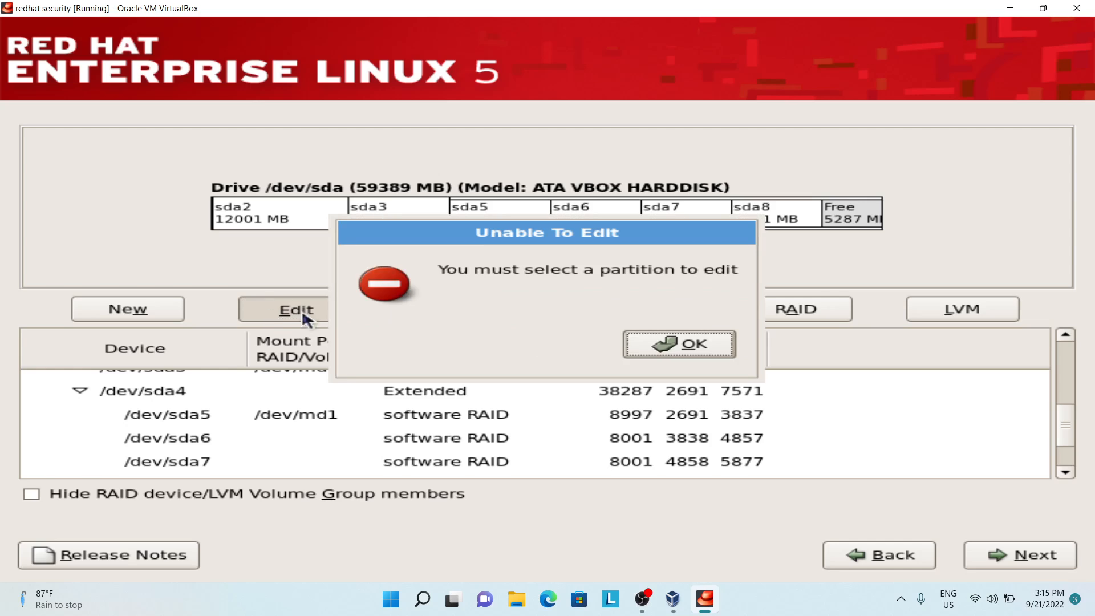
{"action": "left_click", "coordinate": [627, 345]}
{"action": "left_click", "coordinate": [462, 422]}
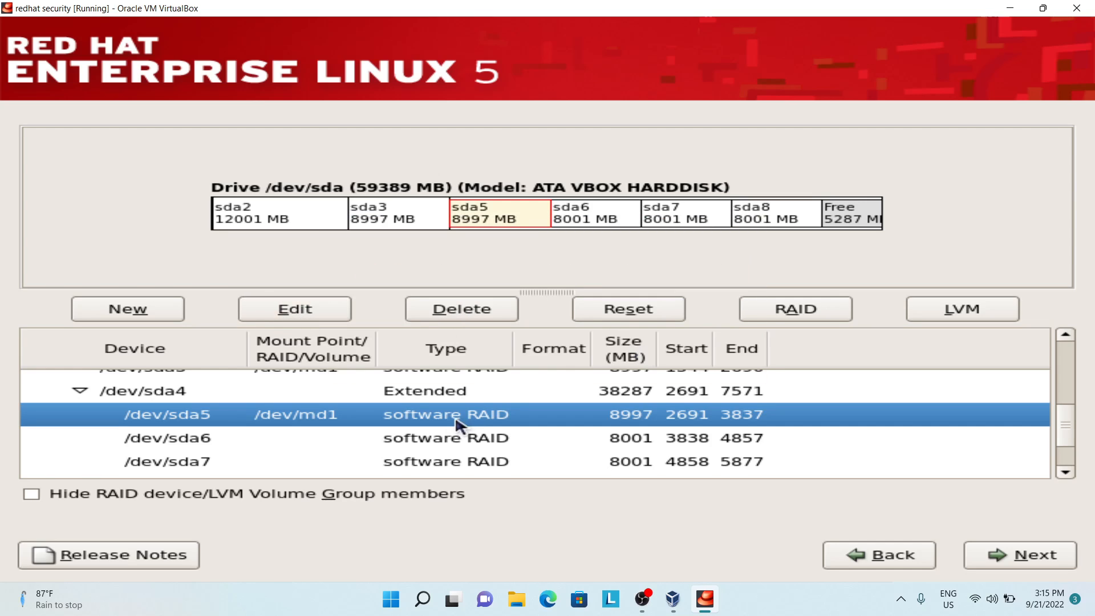
{"action": "left_click", "coordinate": [435, 441]}
{"action": "left_click", "coordinate": [344, 313]}
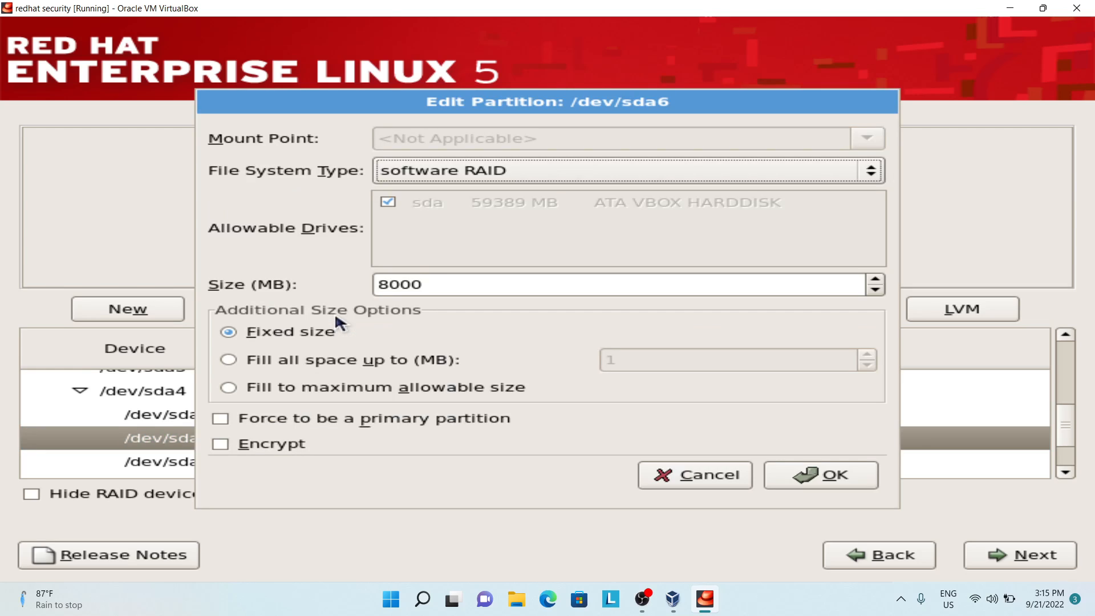
{"action": "left_click", "coordinate": [505, 181]}
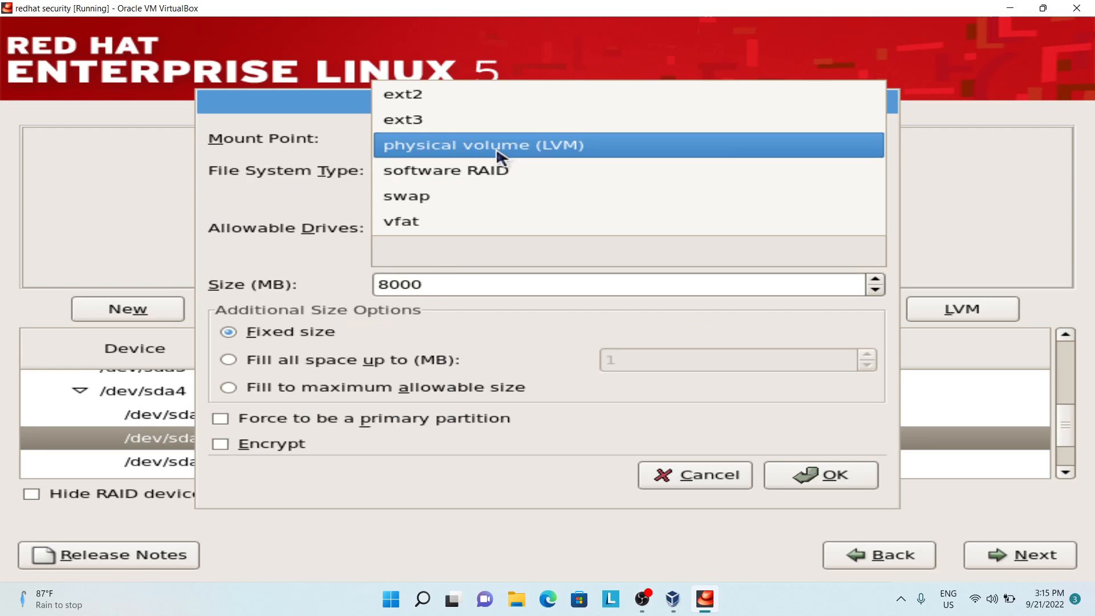
{"action": "left_click", "coordinate": [496, 147]}
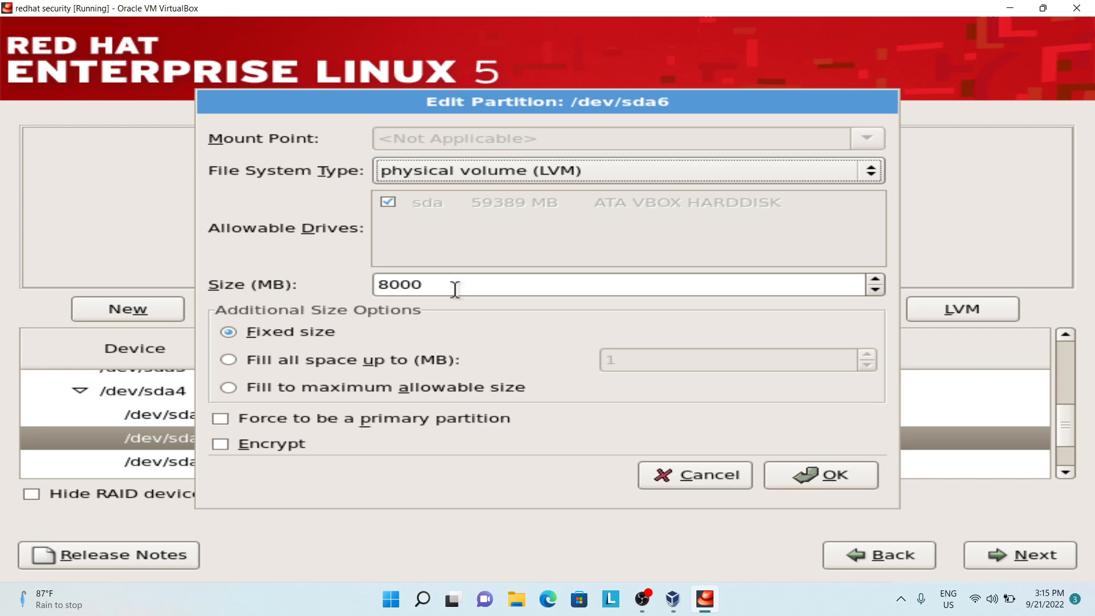
{"action": "left_click", "coordinate": [796, 482]}
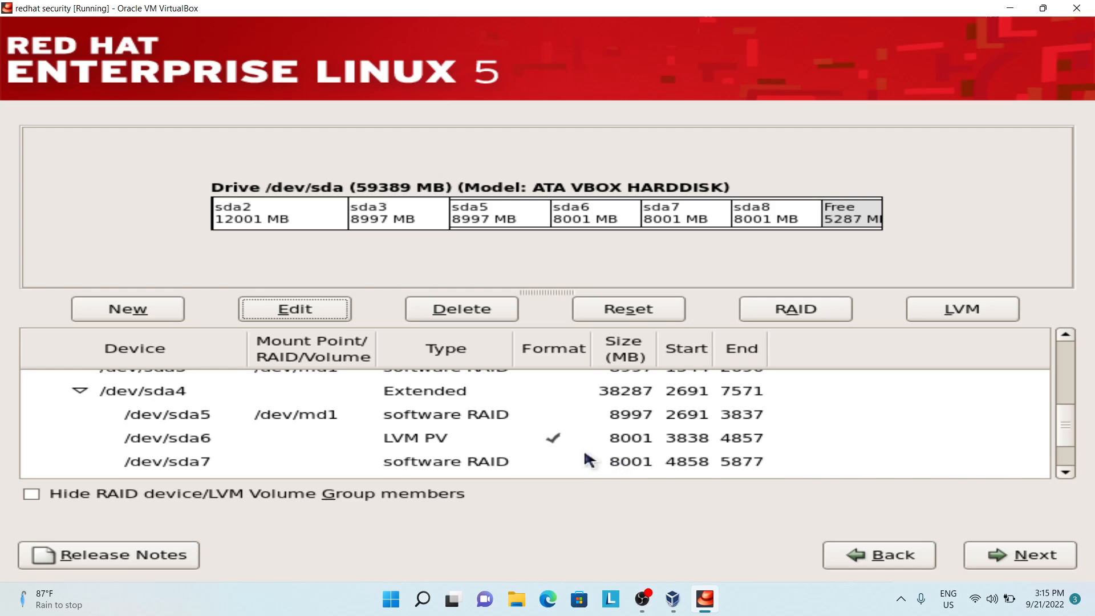
Step: Change the file system type of partition sda7 to physical volume (LVM)
{"action": "scroll", "coordinate": [583, 452], "scroll_direction": "down", "scroll_amount": 1}
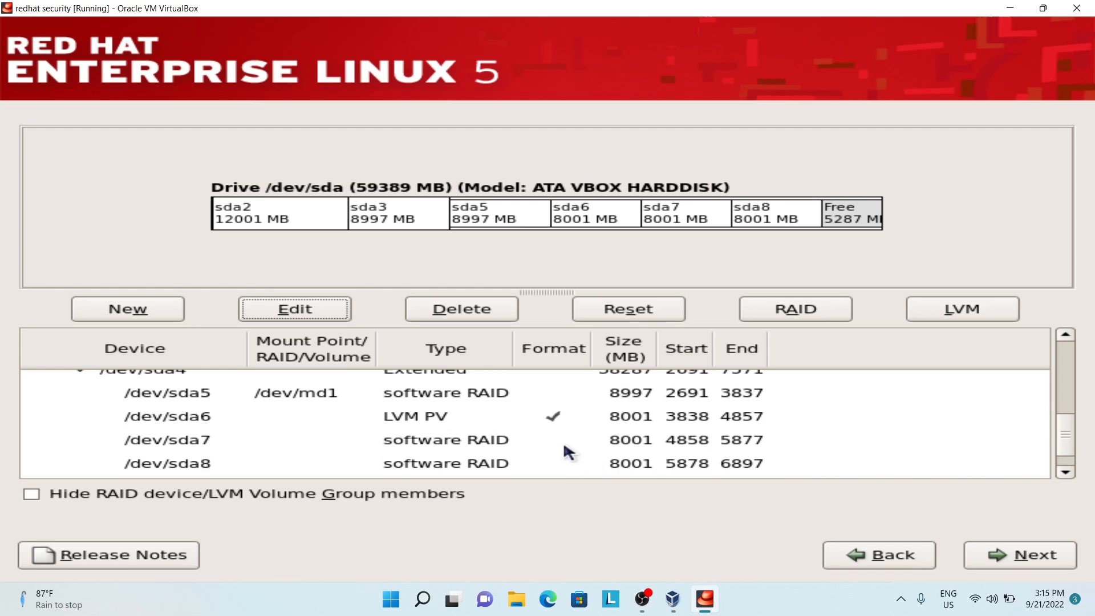
{"action": "left_click", "coordinate": [563, 445]}
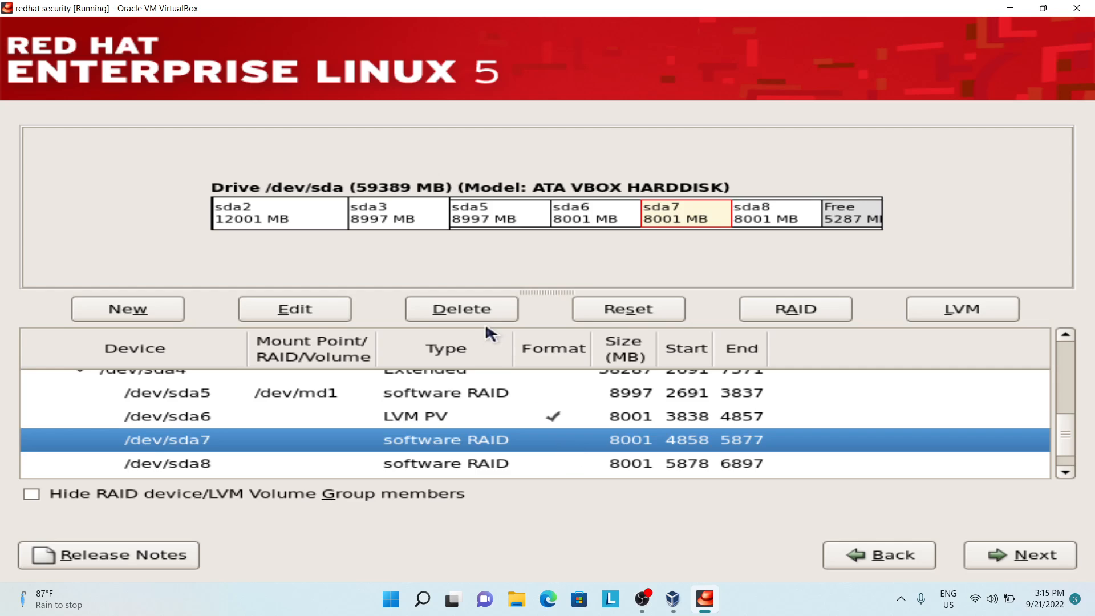
{"action": "left_click", "coordinate": [331, 311]}
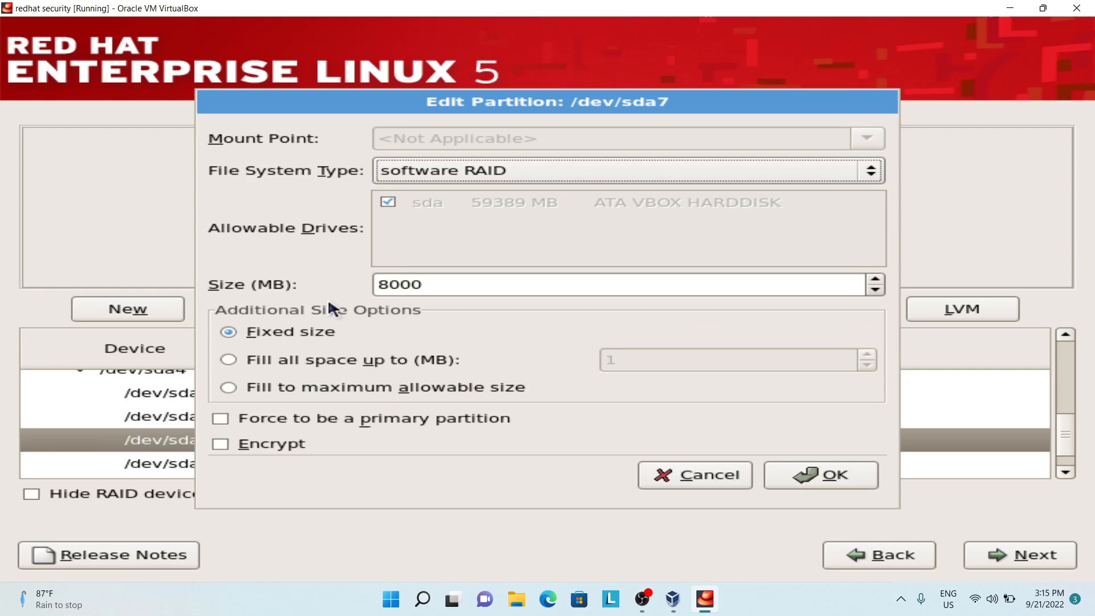
{"action": "left_click", "coordinate": [423, 169]}
{"action": "left_click", "coordinate": [425, 154]}
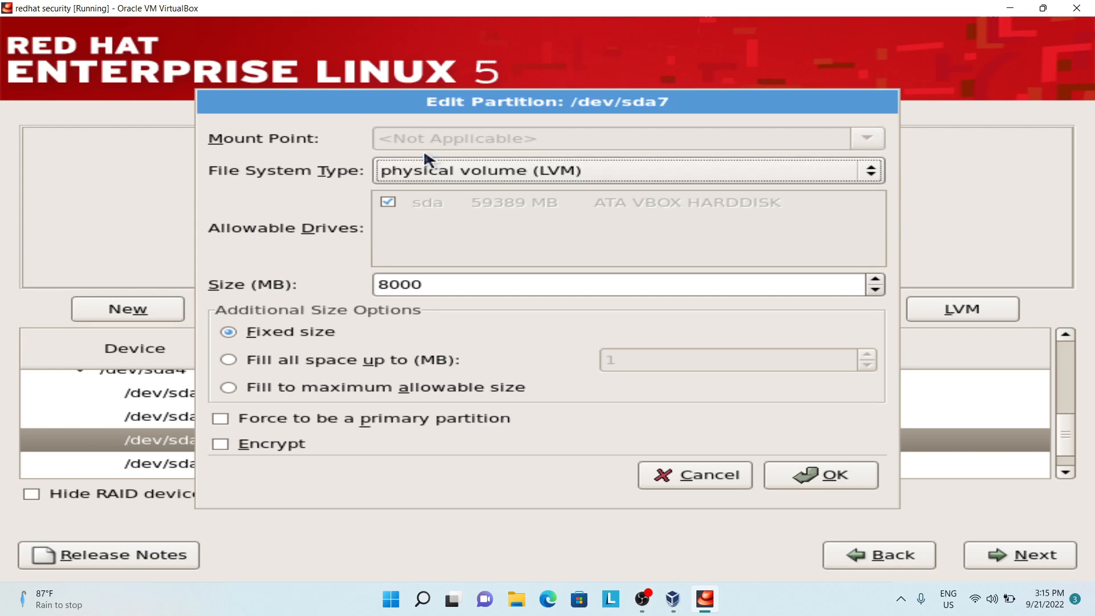
{"action": "left_click", "coordinate": [763, 473]}
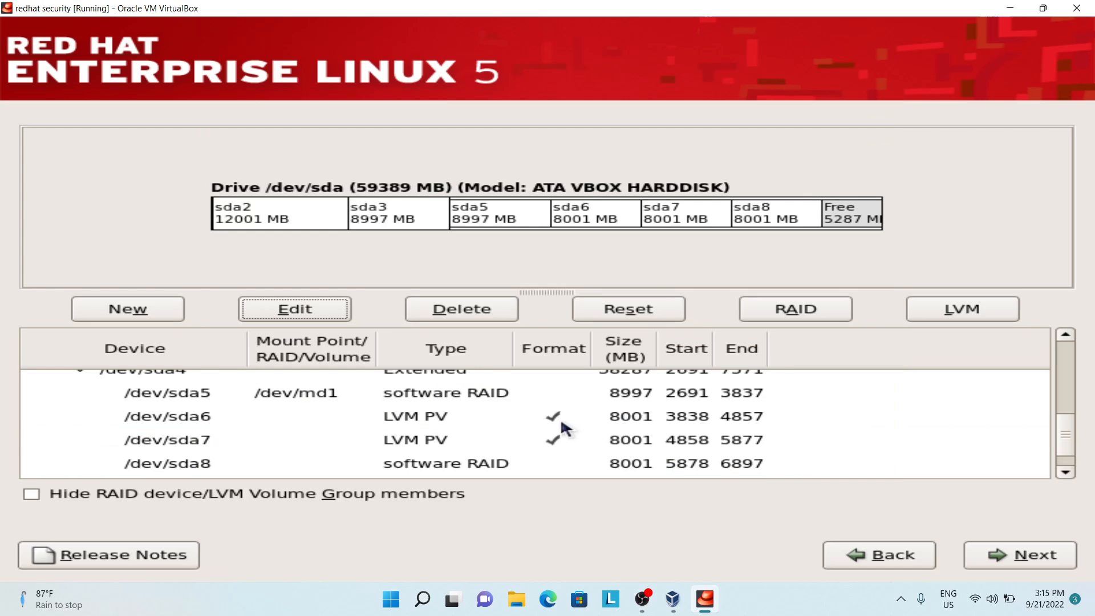
Step: Change the file system type of partition sda2 to physical volume (LVM)
{"action": "scroll", "coordinate": [560, 426], "scroll_direction": "down", "scroll_amount": 1}
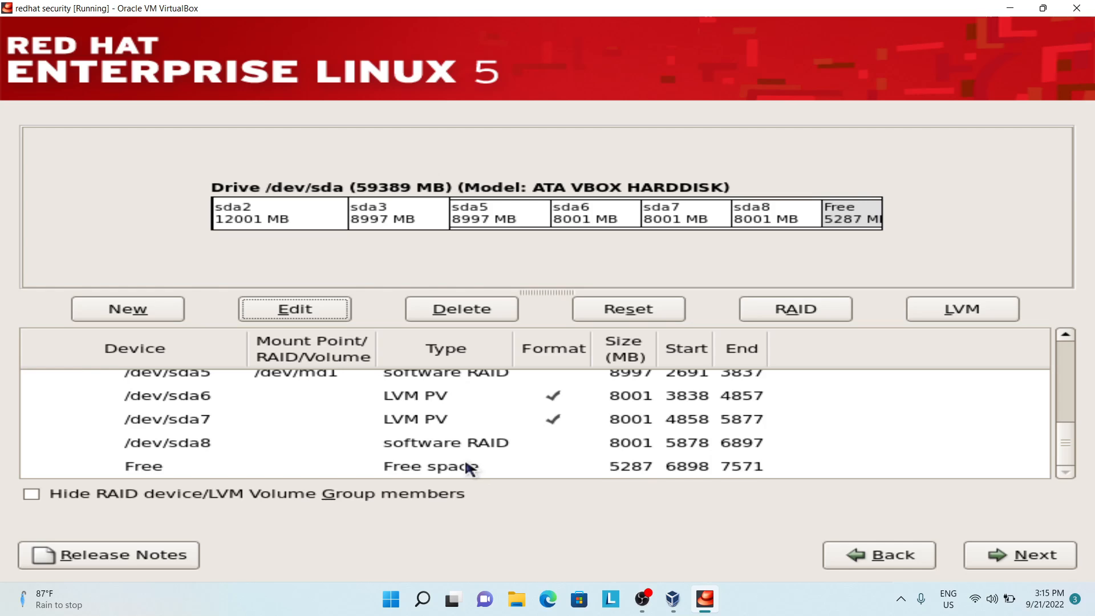
{"action": "scroll", "coordinate": [470, 467], "scroll_direction": "up", "scroll_amount": 4}
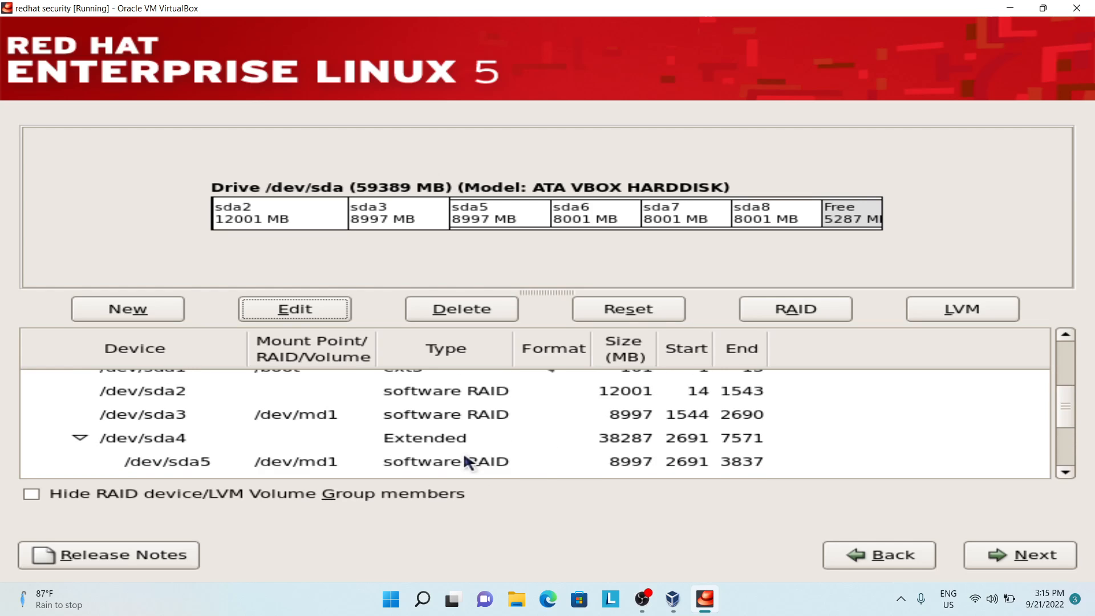
{"action": "left_click", "coordinate": [457, 390]}
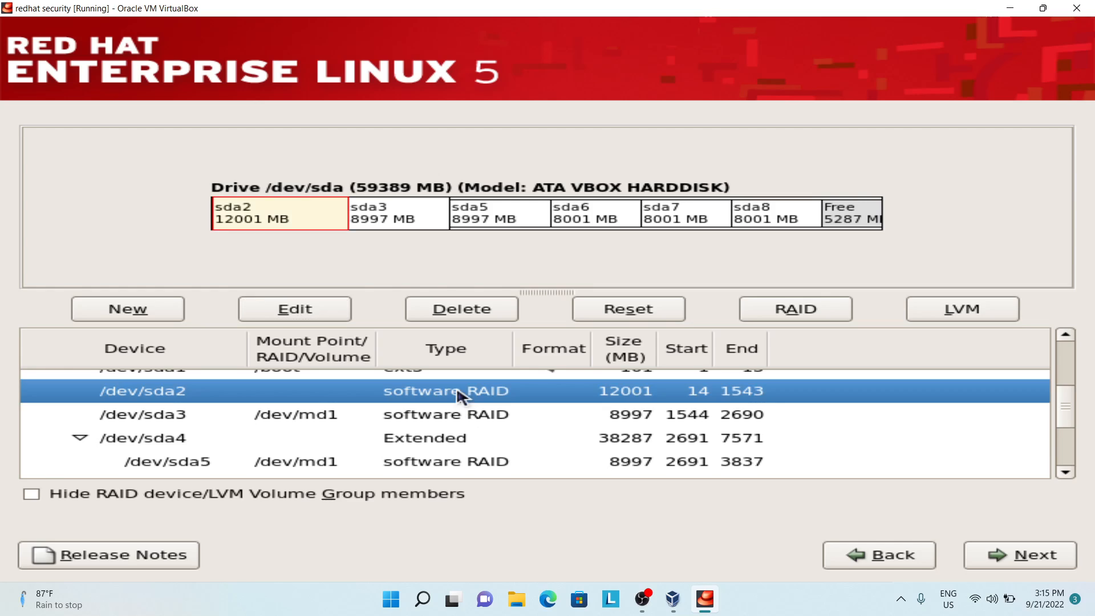
{"action": "left_click", "coordinate": [331, 311]}
{"action": "left_click", "coordinate": [475, 175]}
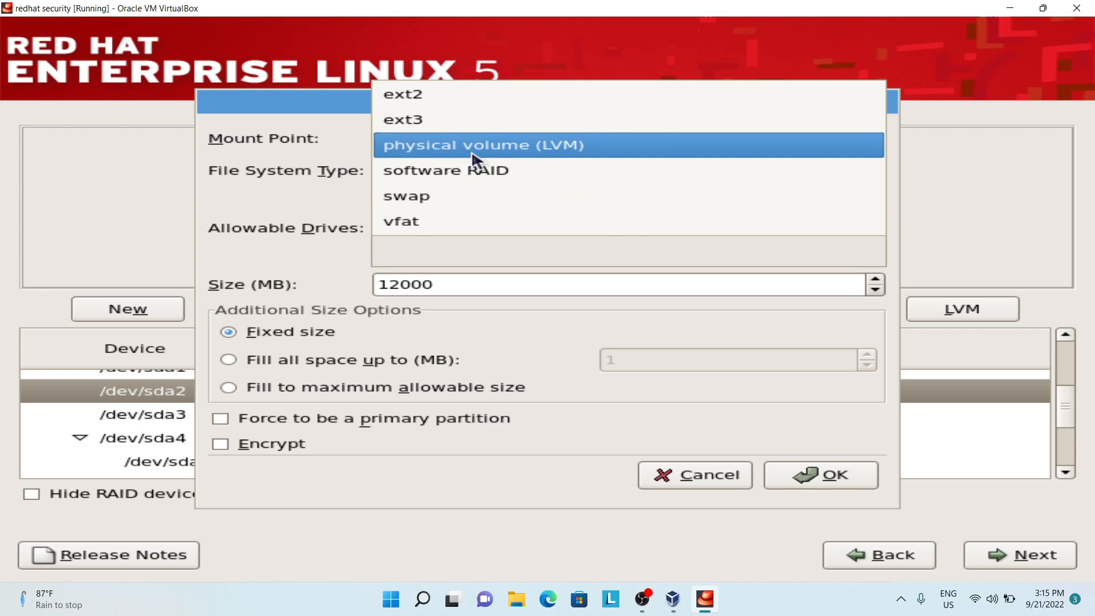
{"action": "left_click", "coordinate": [473, 150]}
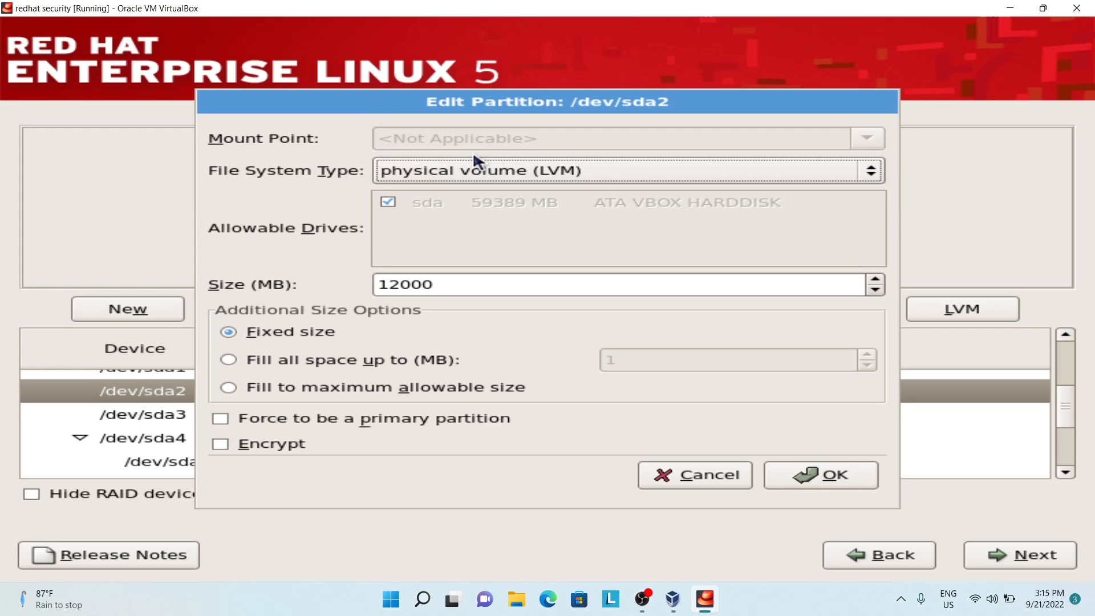
{"action": "left_click", "coordinate": [789, 488]}
Step: Create the LVM volume group vg00 from sda2, sda6 and sda7 with an encrypted 28000 MB ext3 logical volume lv1 mounted at /home
{"action": "left_click", "coordinate": [938, 309]}
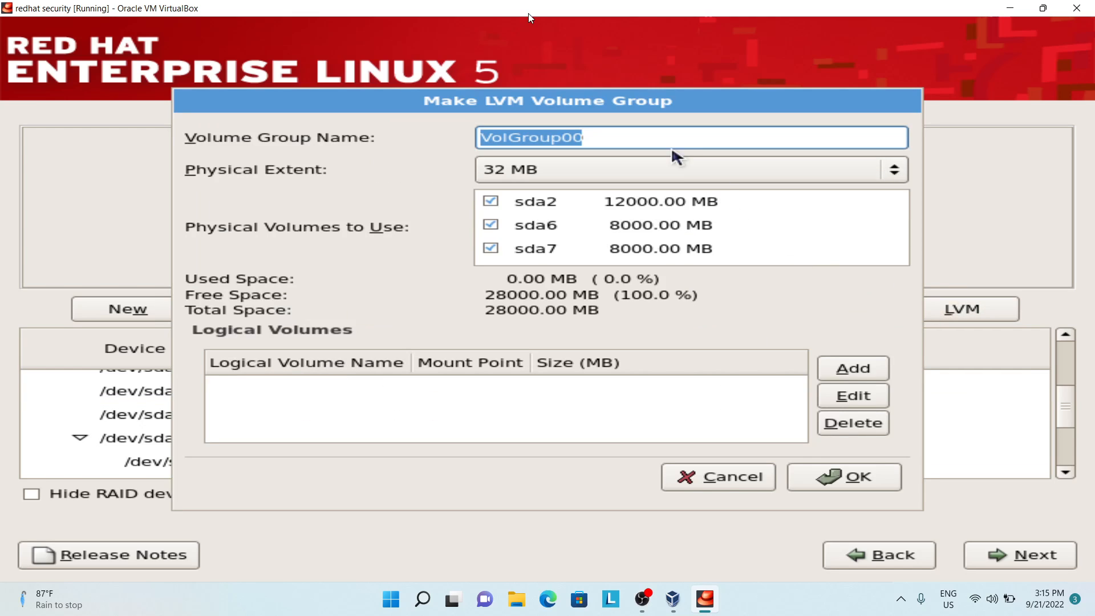
{"action": "type", "text": "vg00"}
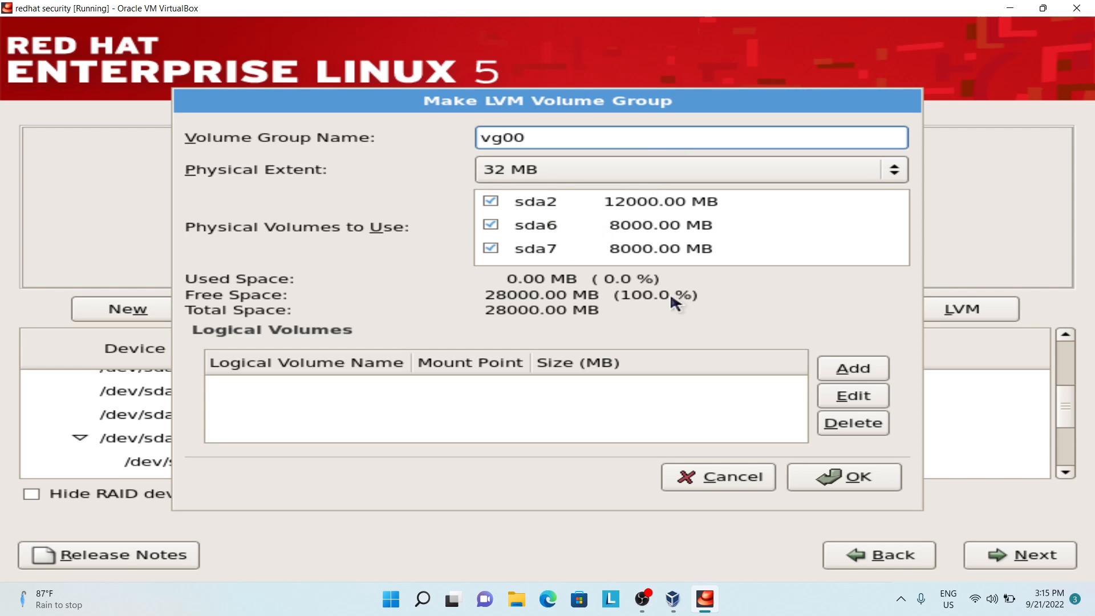
{"action": "left_click", "coordinate": [846, 369]}
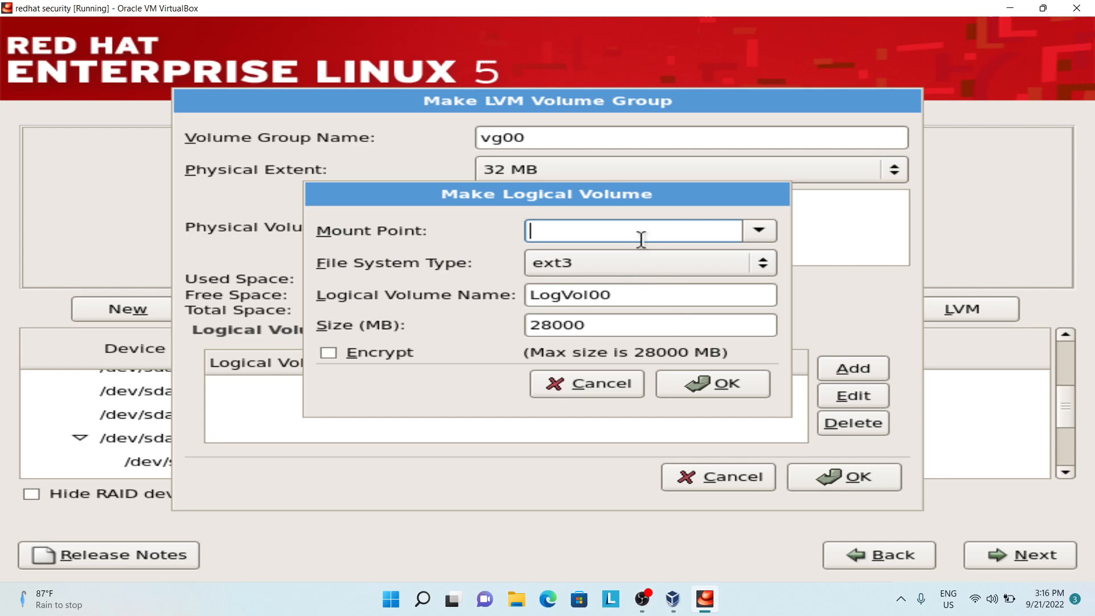
{"action": "left_click", "coordinate": [759, 231]}
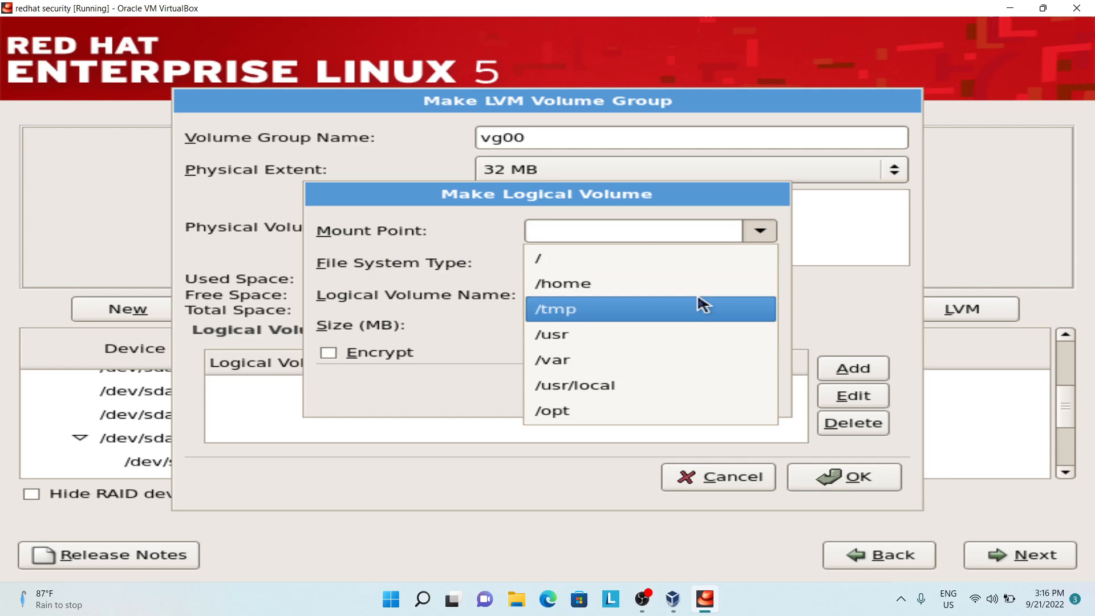
{"action": "left_click", "coordinate": [691, 286]}
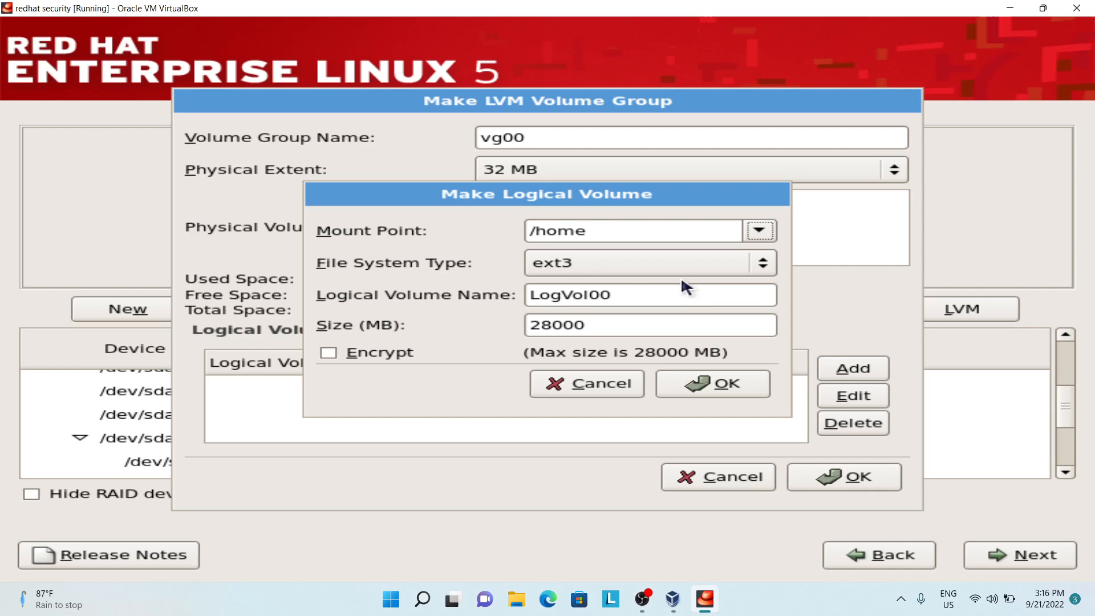
{"action": "left_click_drag", "start_coordinate": [664, 296], "coordinate": [542, 280]}
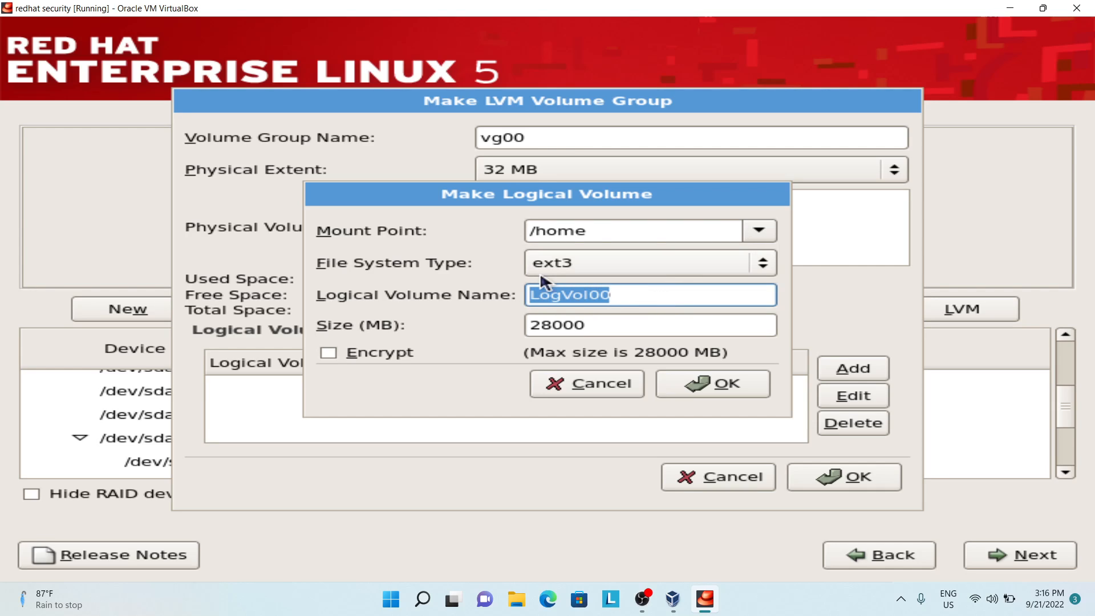
{"action": "type", "text": "lv1"}
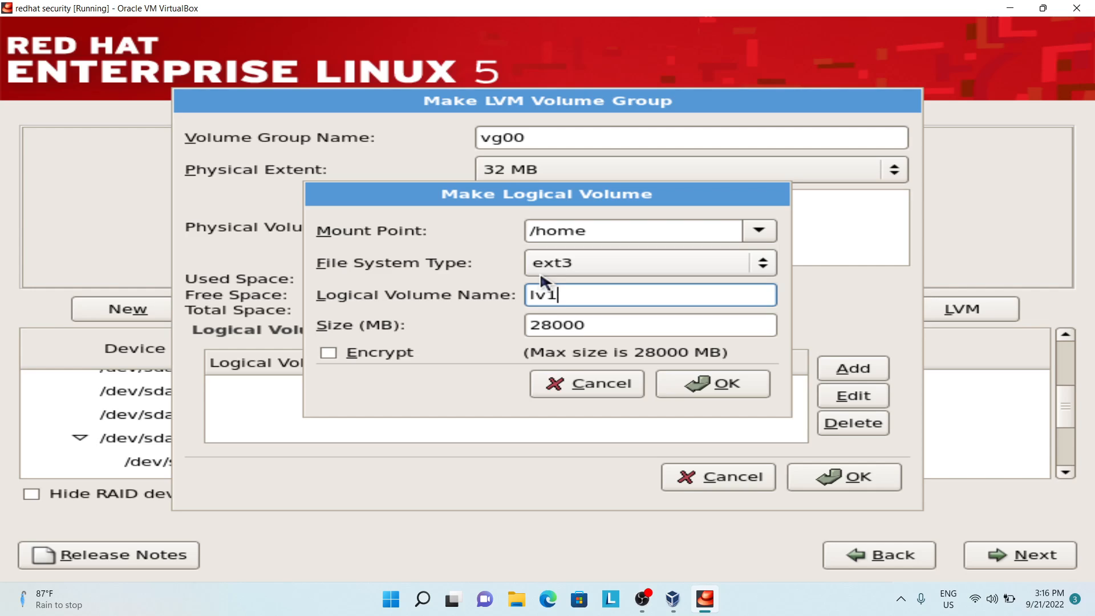
{"action": "left_click", "coordinate": [388, 354]}
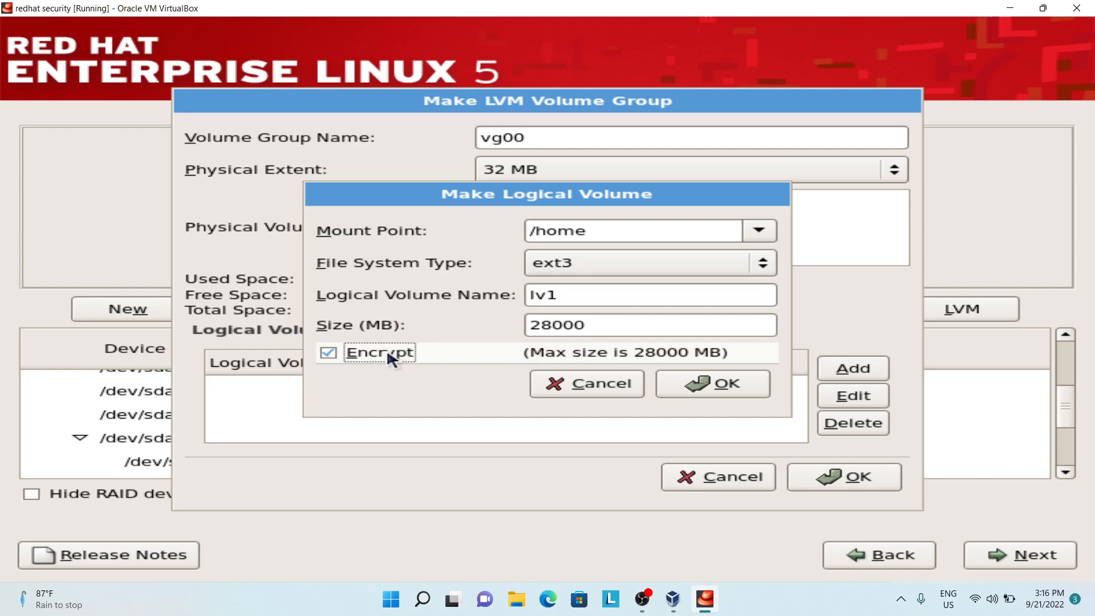
{"action": "left_click", "coordinate": [707, 381]}
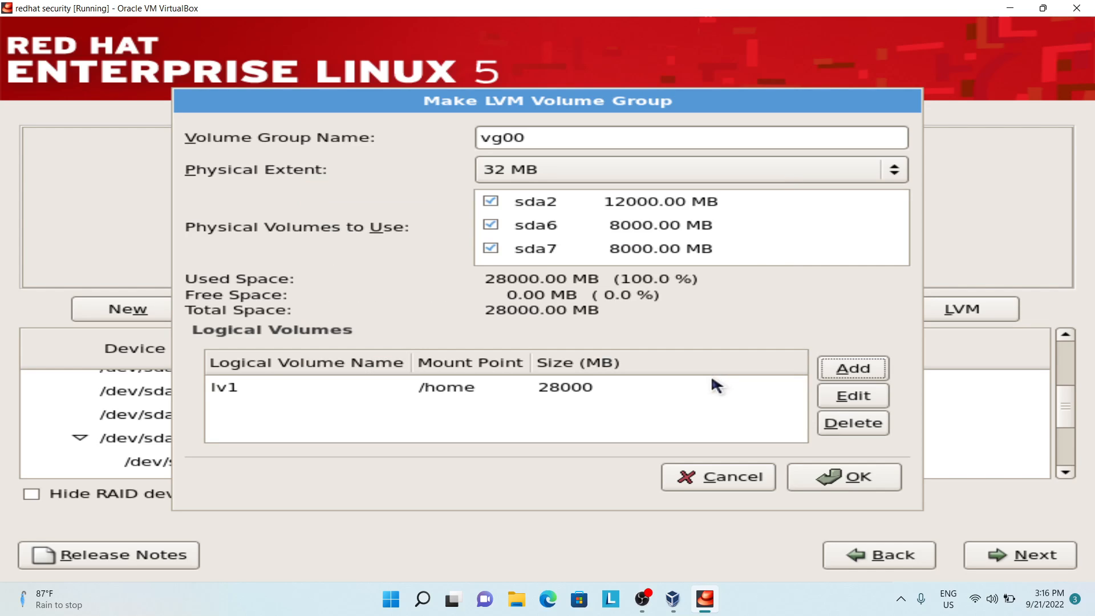
{"action": "left_click", "coordinate": [877, 478]}
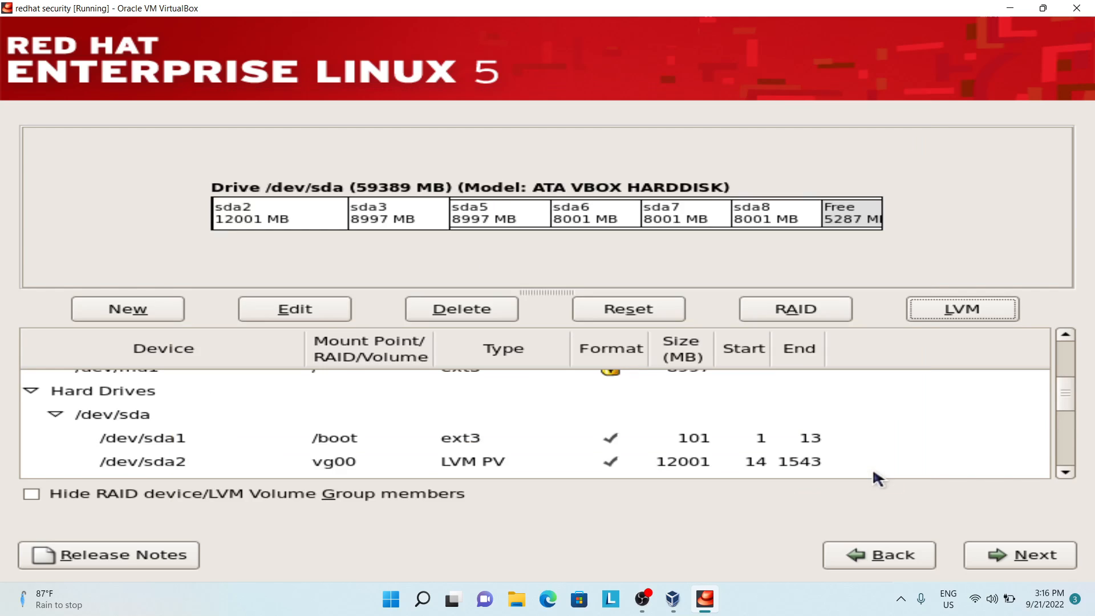
{"action": "scroll", "coordinate": [748, 419], "scroll_direction": "up", "scroll_amount": 2}
{"action": "scroll", "coordinate": [602, 416], "scroll_direction": "up", "scroll_amount": 1}
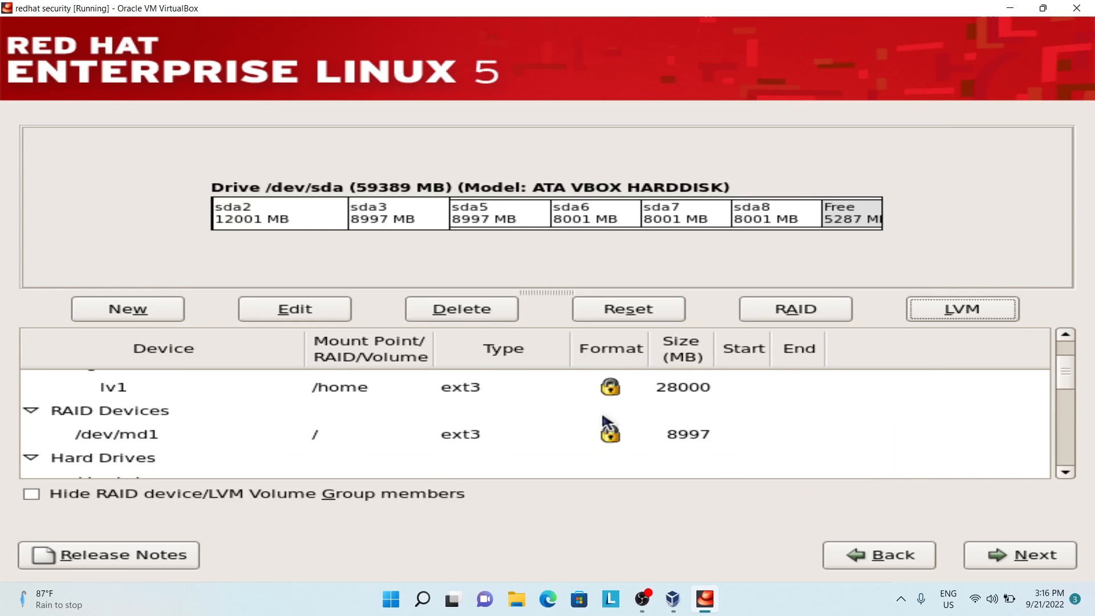
{"action": "left_click", "coordinate": [576, 392]}
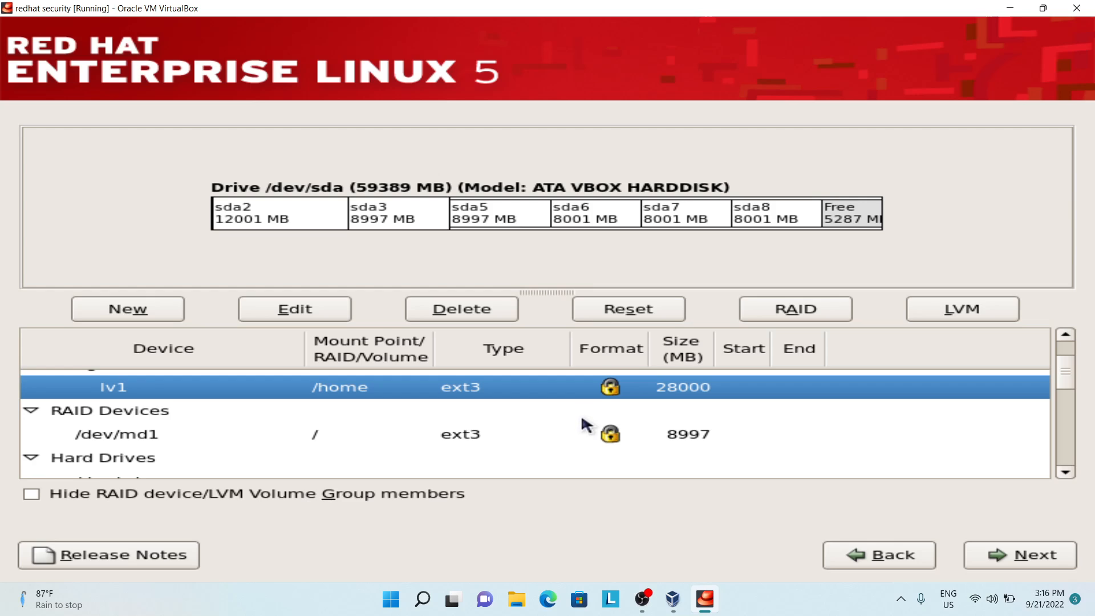
{"action": "left_click", "coordinate": [576, 412]}
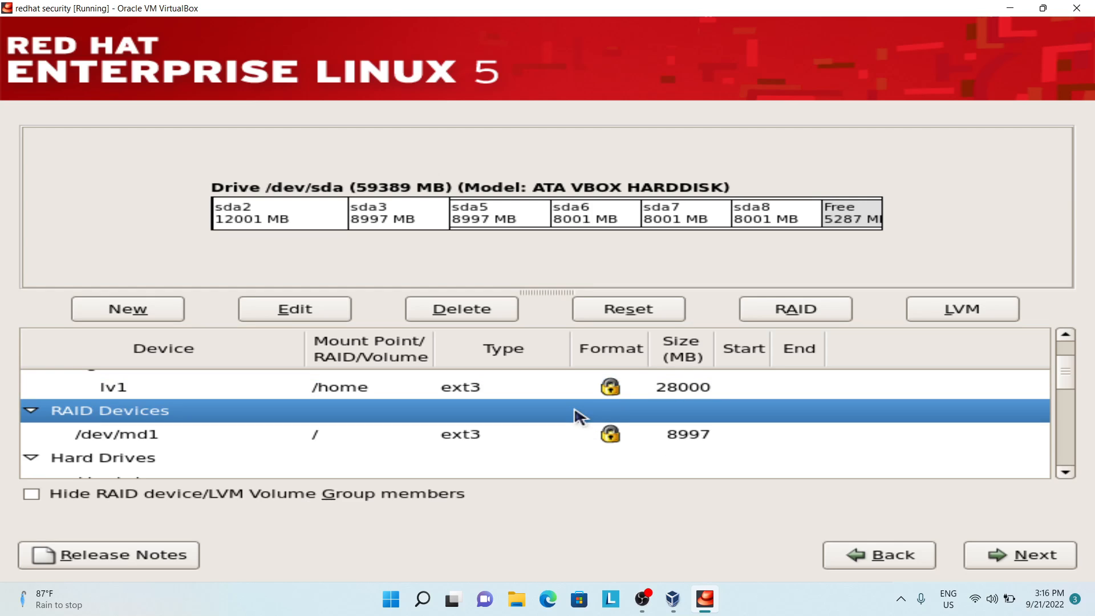
{"action": "scroll", "coordinate": [574, 408], "scroll_direction": "down", "scroll_amount": 8}
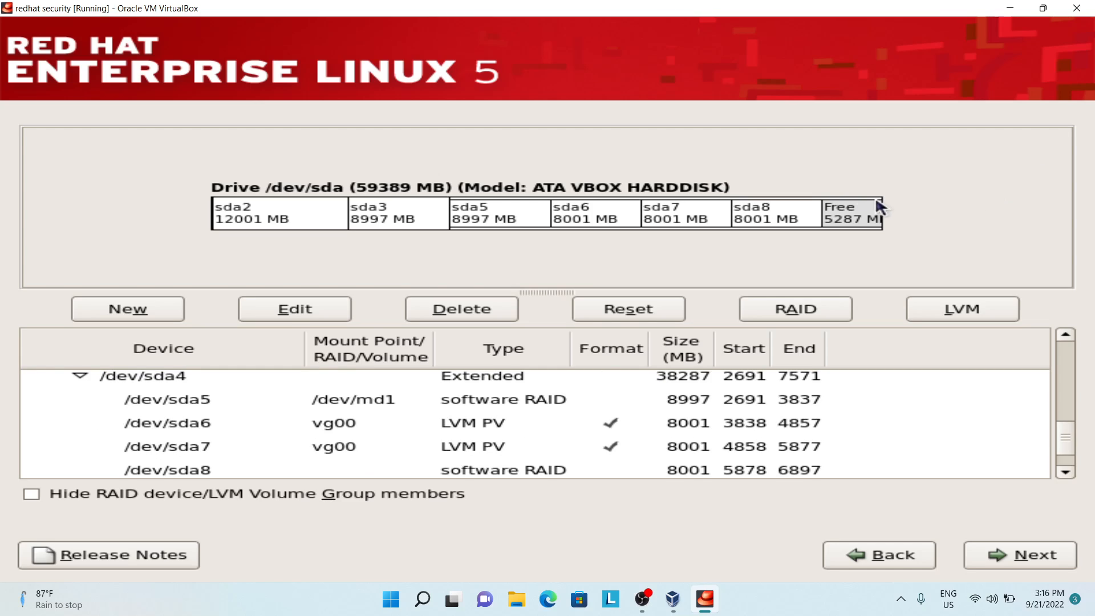
Step: Add an encrypted swap partition with a fixed size of 5000 MB on drive sda
{"action": "left_click", "coordinate": [86, 309]}
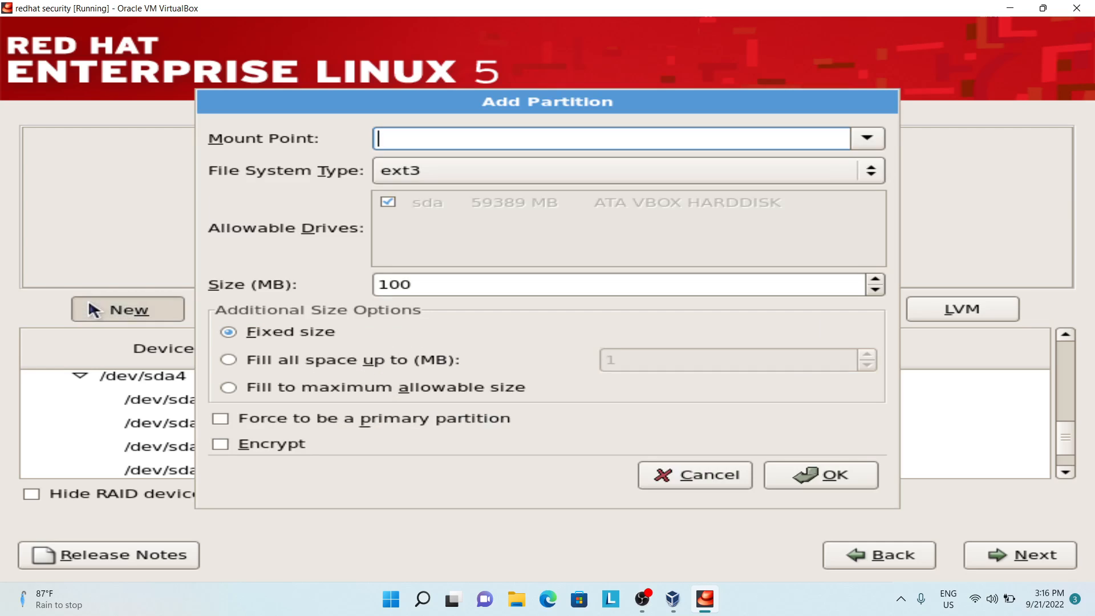
{"action": "left_click", "coordinate": [388, 178]}
{"action": "left_click", "coordinate": [394, 244]}
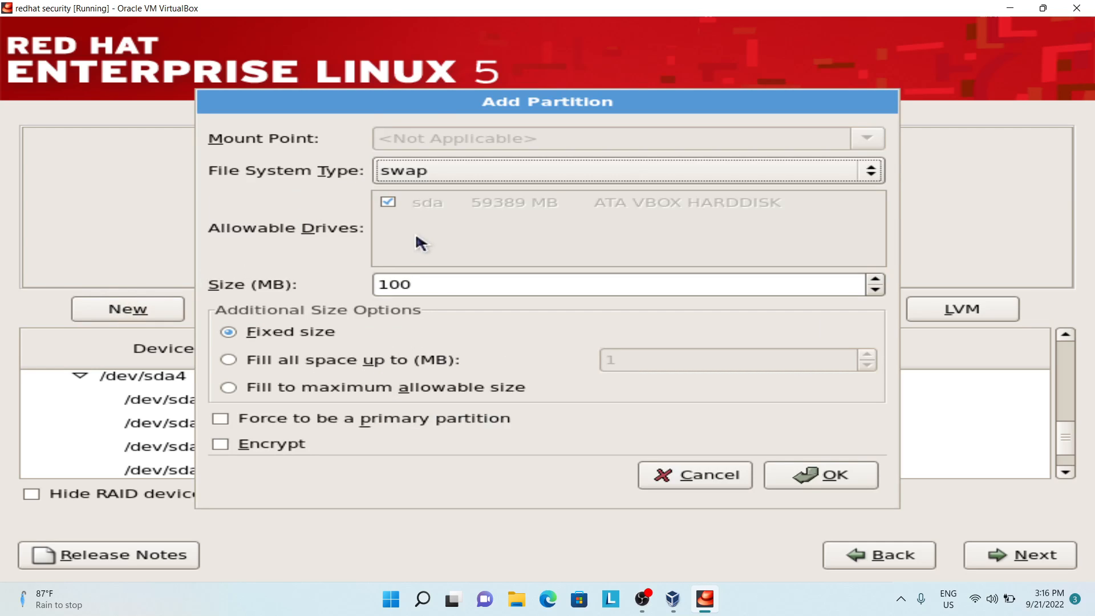
{"action": "left_click_drag", "start_coordinate": [442, 283], "coordinate": [380, 284]}
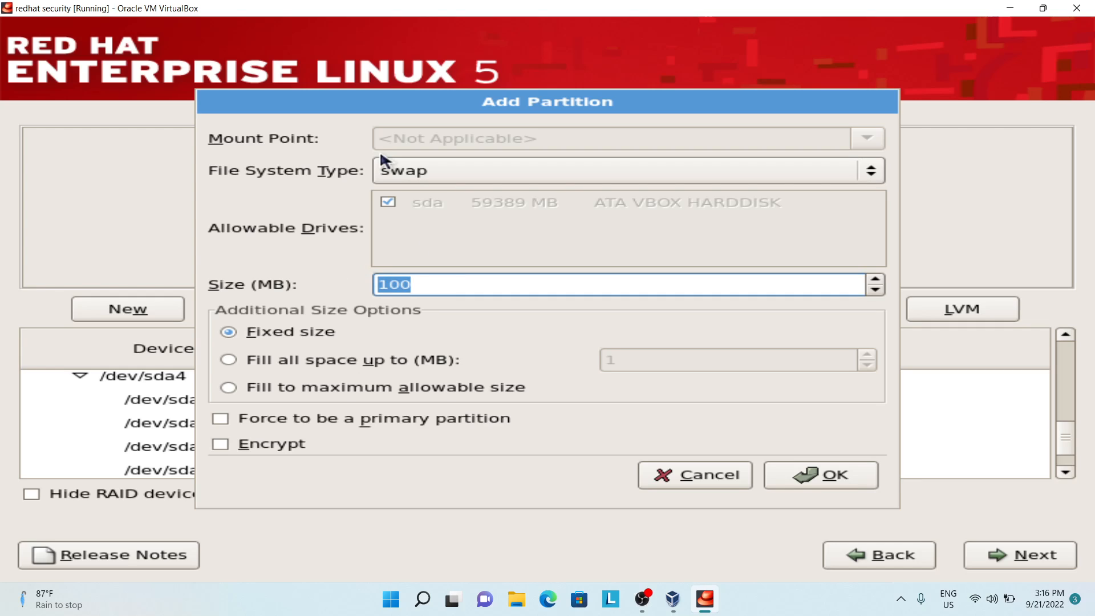
{"action": "type", "text": "5000"}
{"action": "left_click", "coordinate": [292, 451]}
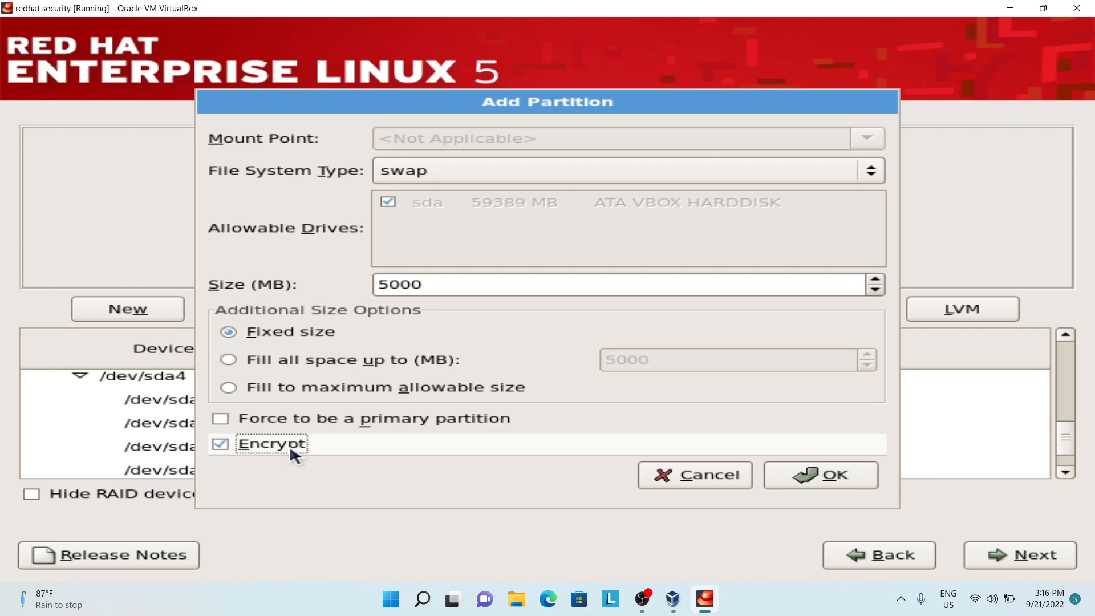
{"action": "left_click", "coordinate": [777, 478]}
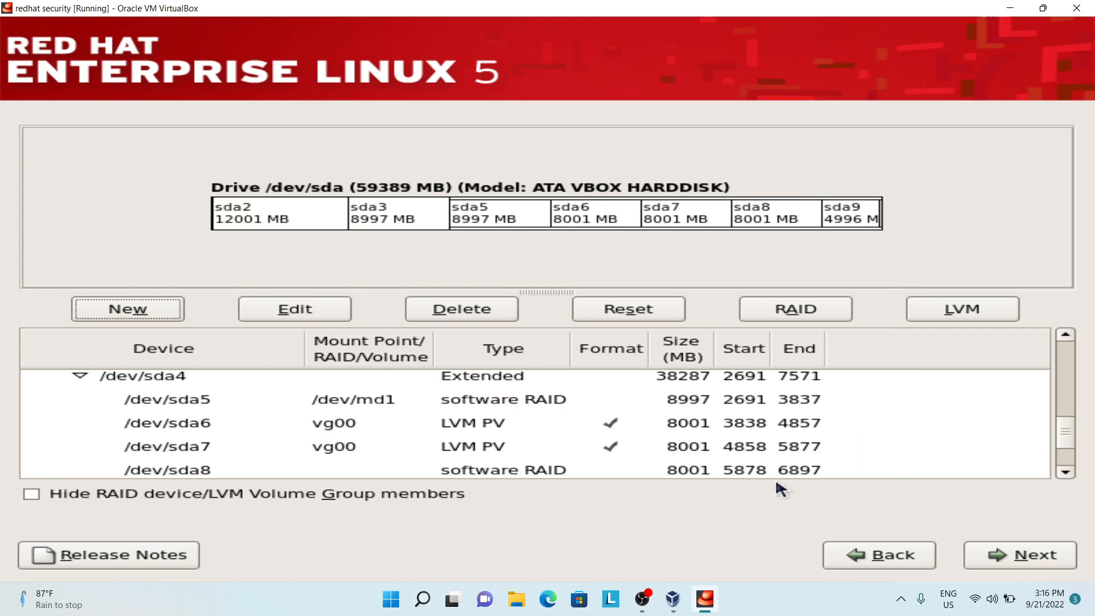
Step: Accept the partition layout and set and confirm the passphrase for the encrypted devices
{"action": "scroll", "coordinate": [757, 447], "scroll_direction": "up", "scroll_amount": 5}
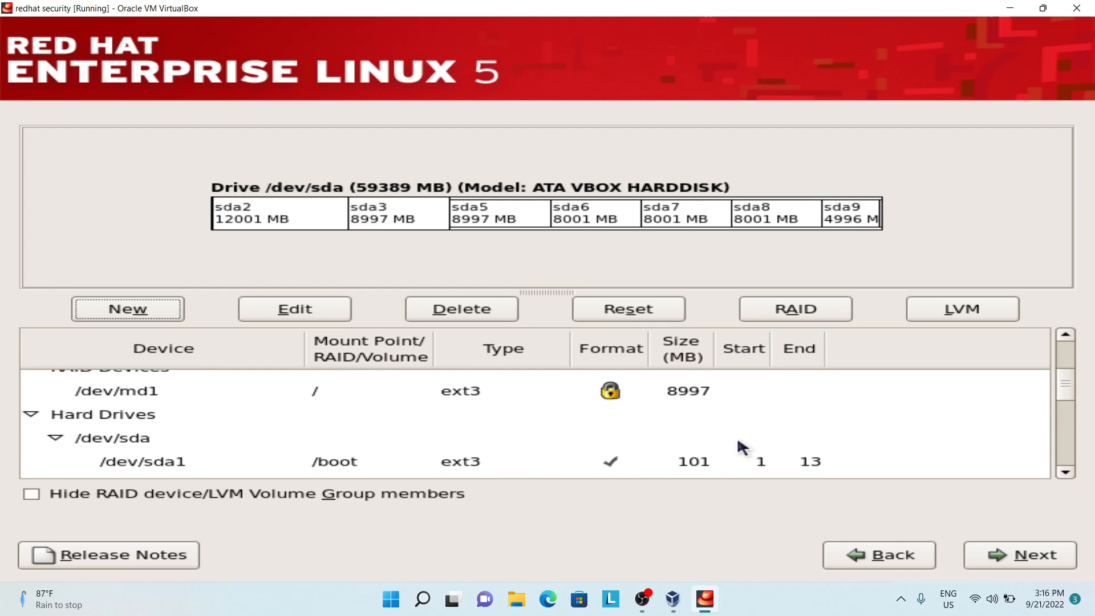
{"action": "scroll", "coordinate": [741, 447], "scroll_direction": "up", "scroll_amount": 3}
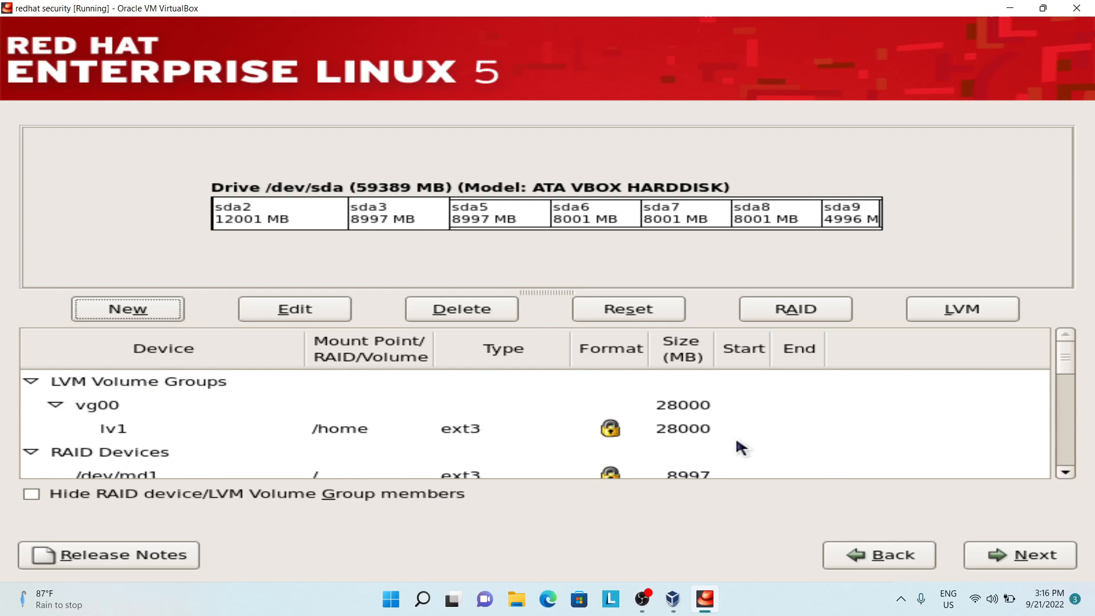
{"action": "left_click", "coordinate": [1019, 562]}
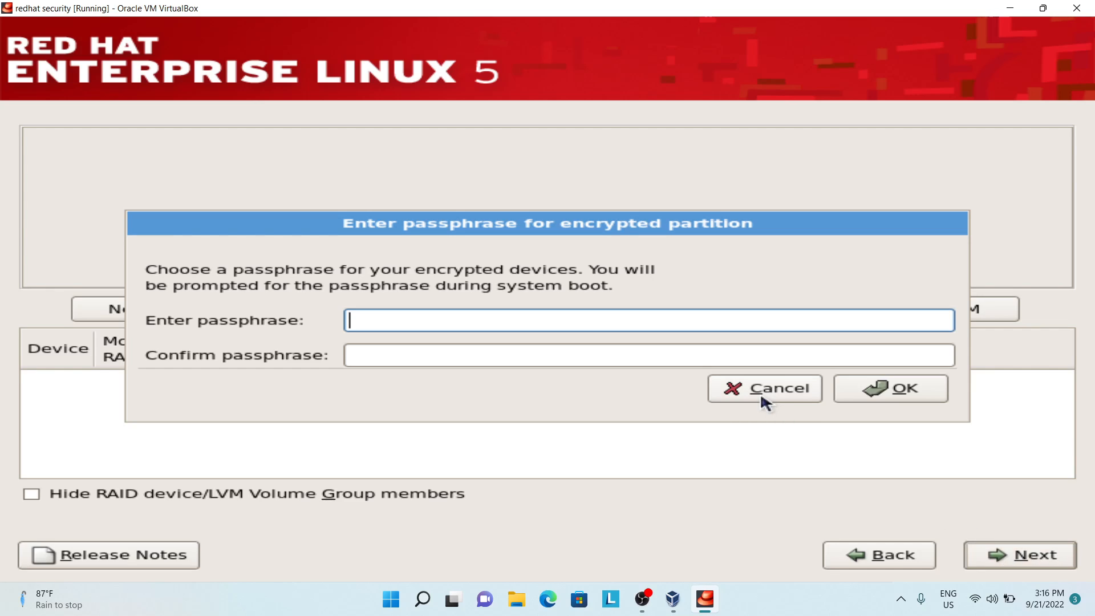
{"action": "type", "text": "•••••••••"}
{"action": "key", "text": "Tab"}
{"action": "type", "text": "•••"}
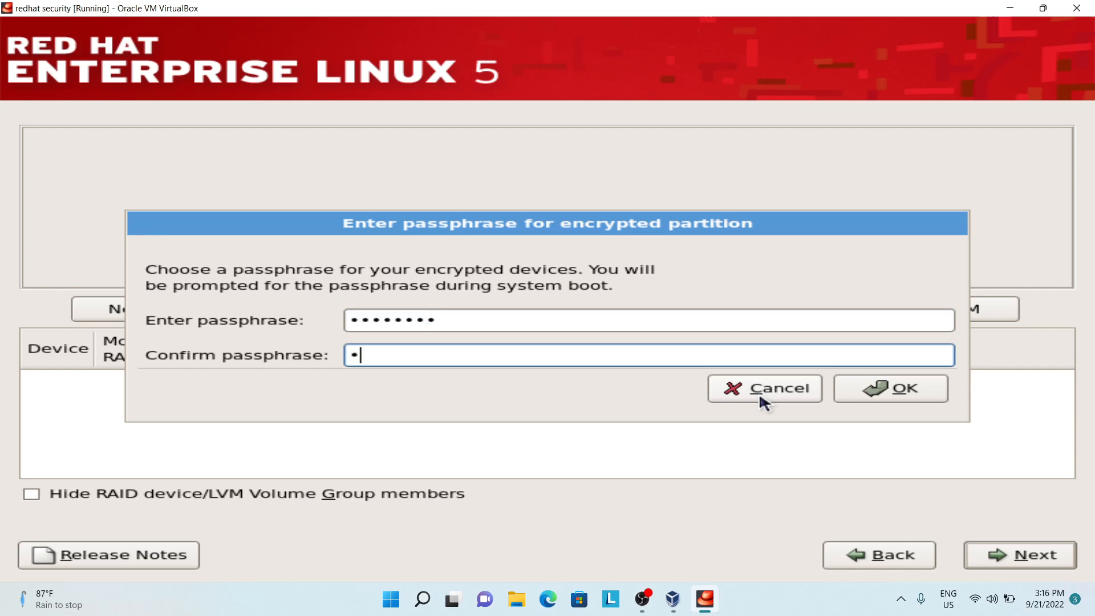
{"action": "type", "text": "••••••"}
{"action": "left_click", "coordinate": [870, 390]}
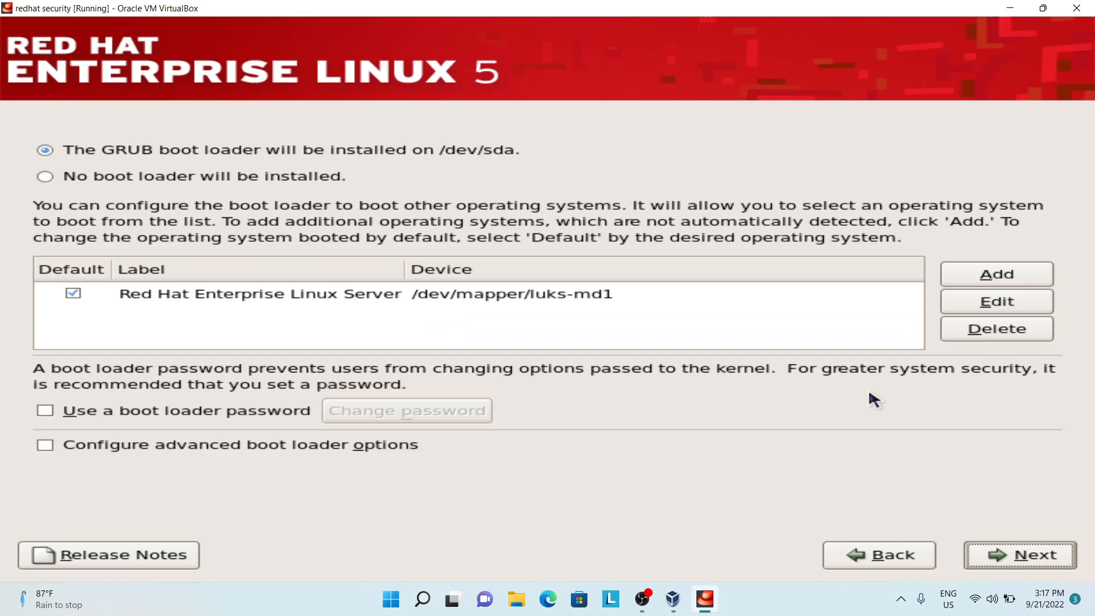
Step: Keep the GRUB boot loader on /dev/sda and set the time zone to Asia/Kolkata
{"action": "left_click", "coordinate": [1003, 556]}
{"action": "left_click", "coordinate": [1003, 556]}
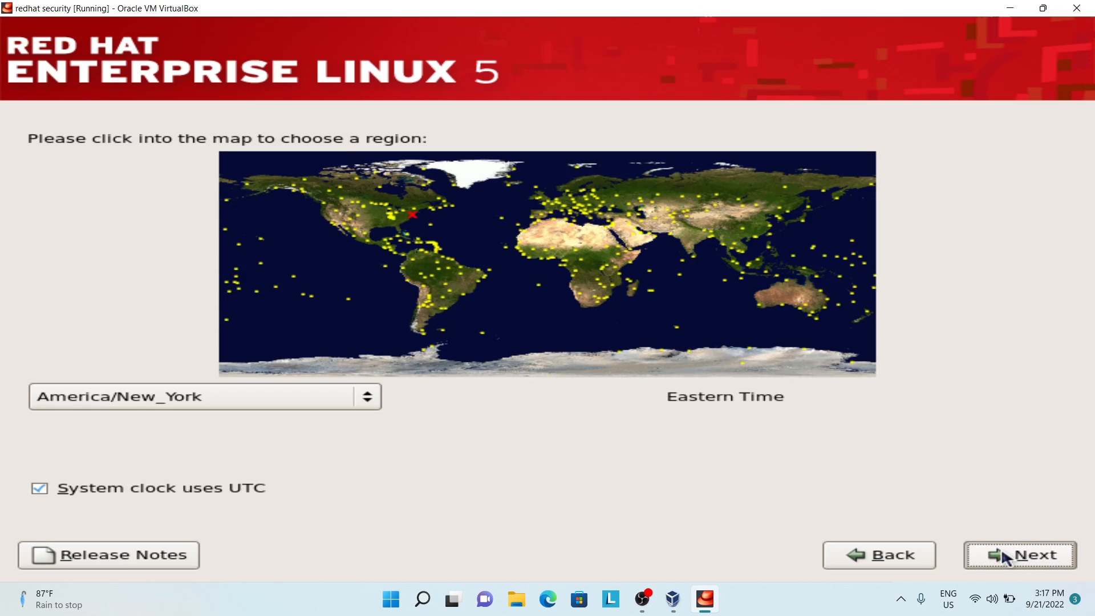
{"action": "left_click", "coordinate": [709, 235]}
{"action": "left_click", "coordinate": [615, 289]}
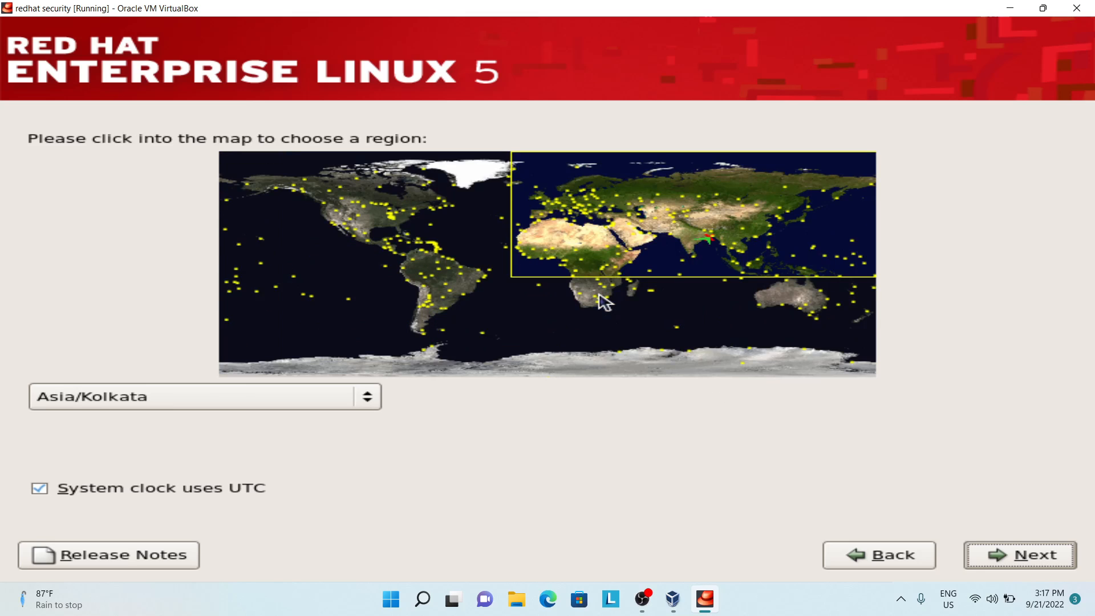
{"action": "left_click", "coordinate": [1006, 558]}
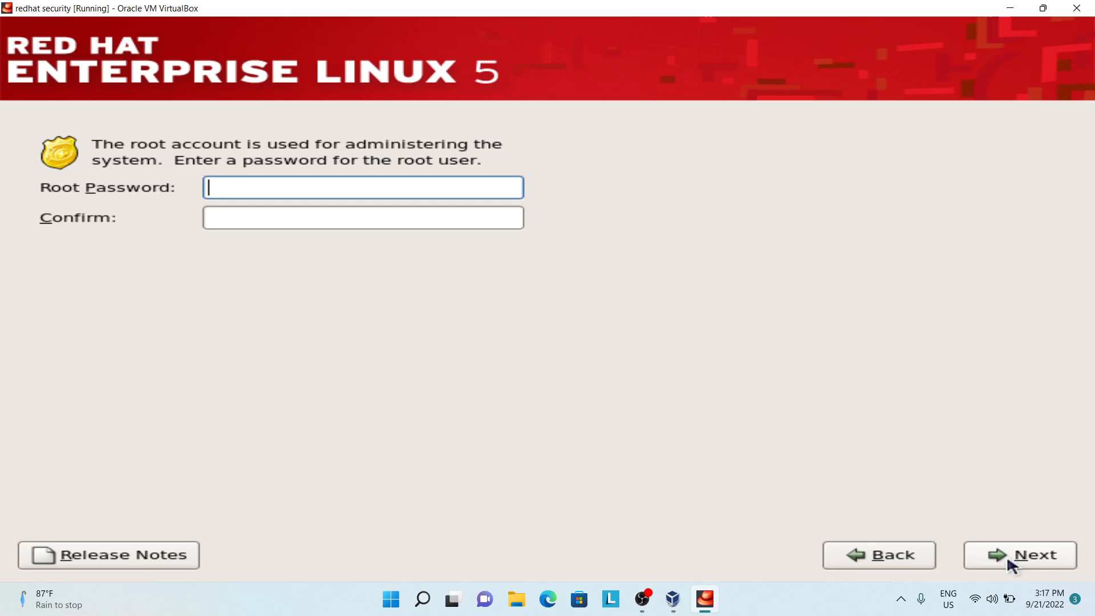
Step: Set and confirm the root account password
{"action": "type", "text": "redhat"}
{"action": "key", "text": "Tab"}
{"action": "type", "text": "redhat"}
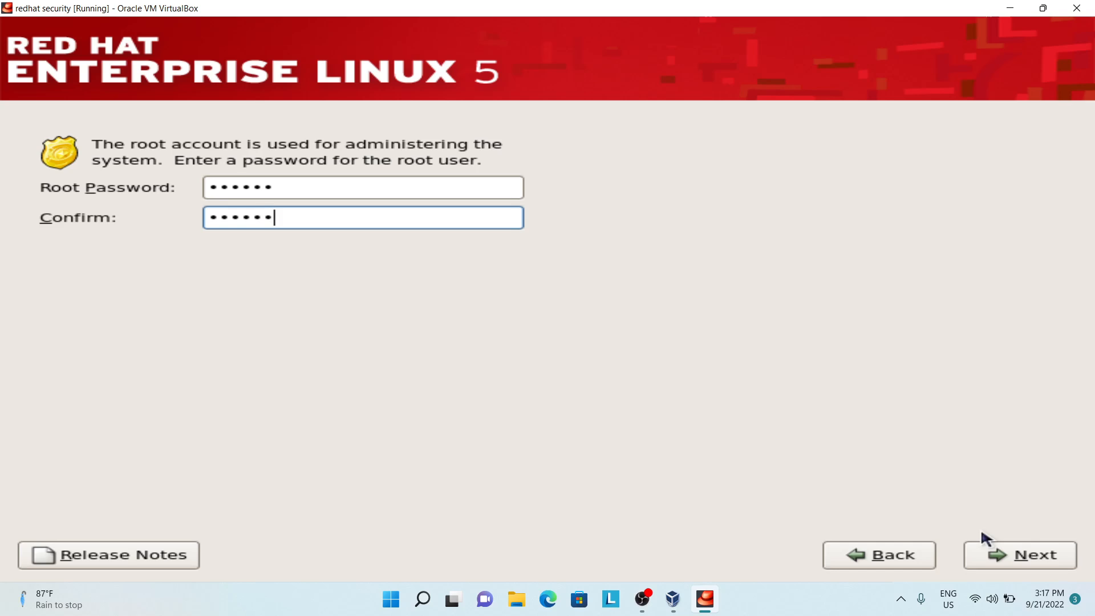
{"action": "left_click", "coordinate": [1033, 559]}
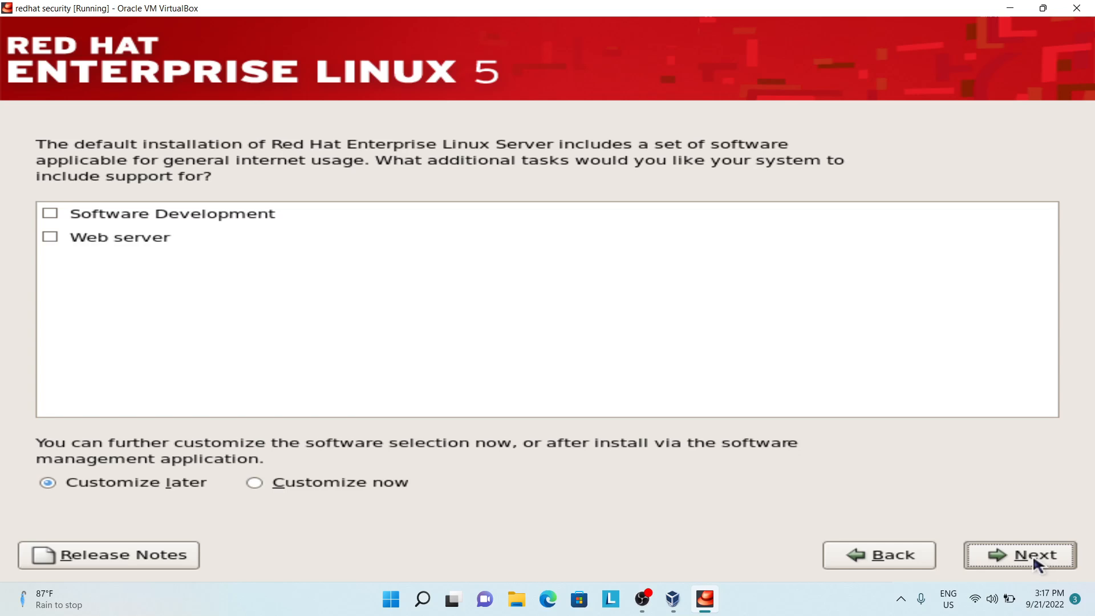
Step: Install Red Hat Enterprise Linux Server with the default software selection and reboot the virtual machine
{"action": "left_click", "coordinate": [1034, 563]}
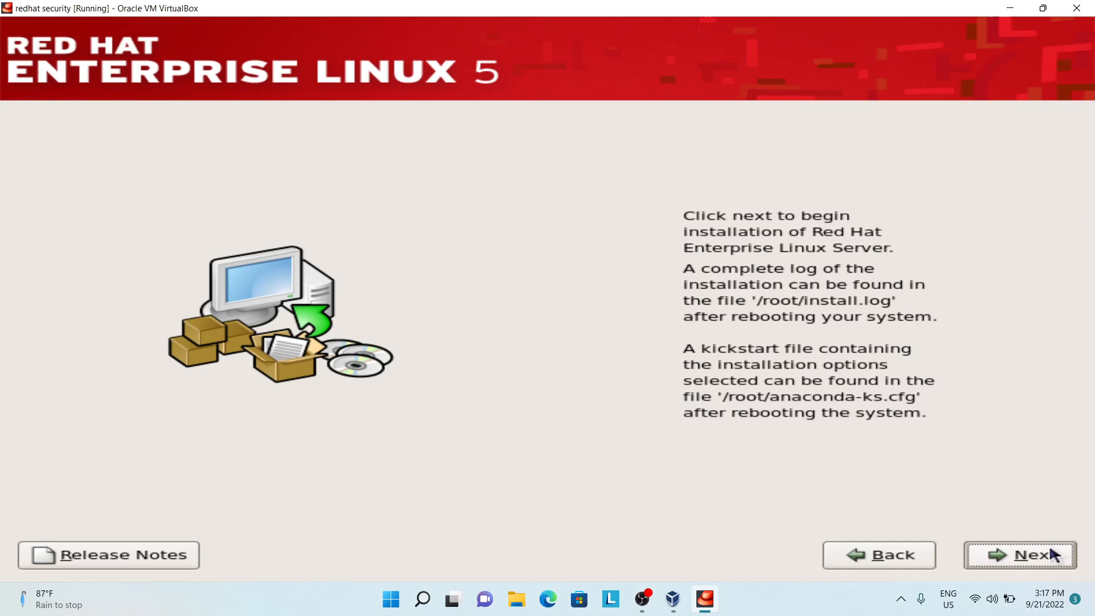
{"action": "left_click", "coordinate": [1052, 554]}
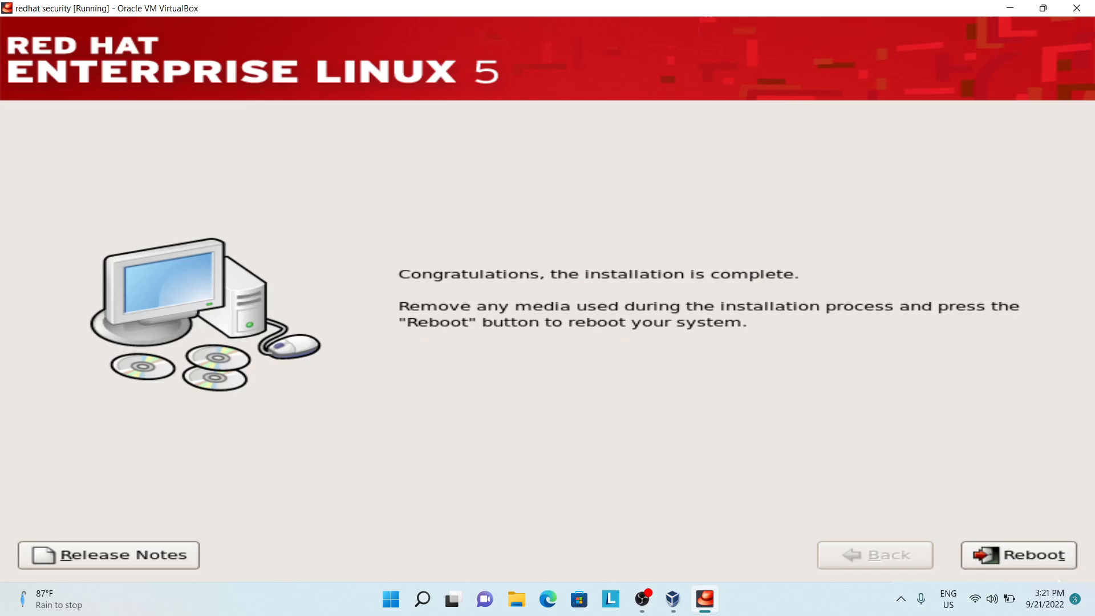
{"action": "left_click", "coordinate": [964, 548]}
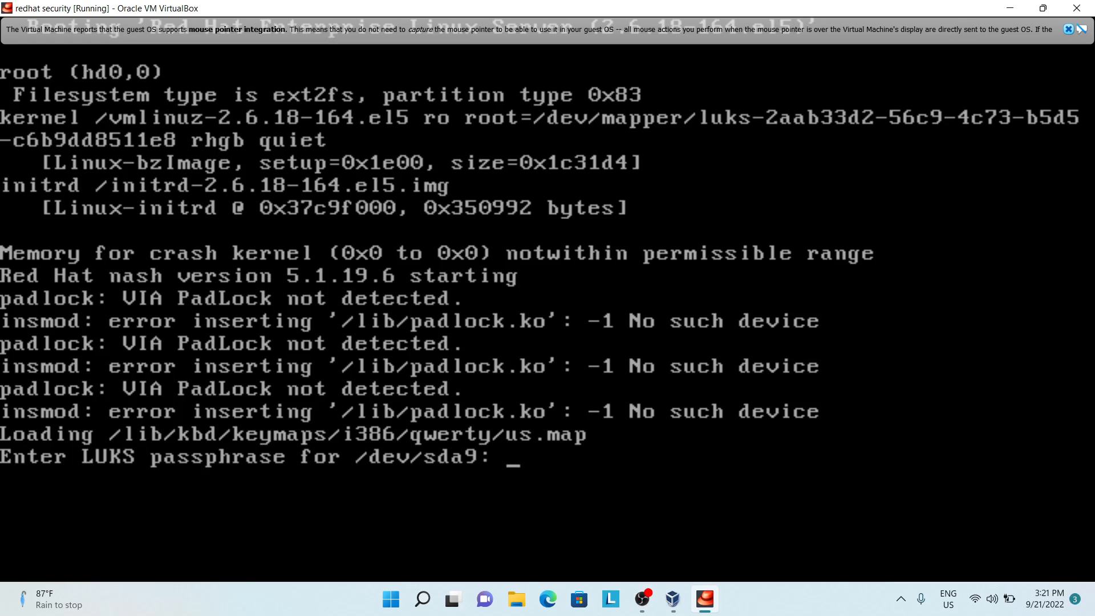
Step: Unlock /dev/sda9, /dev/md1 and /dev/mapper/vg00-lv1 with the LUKS passphrase during boot
{"action": "key", "text": "Return"}
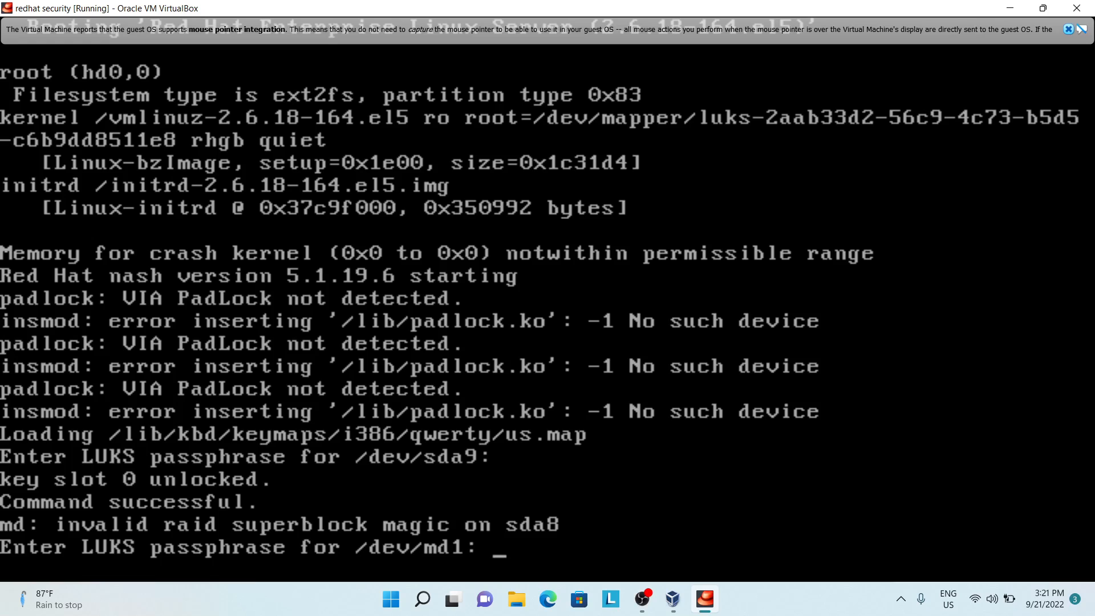
{"action": "key", "text": "Return"}
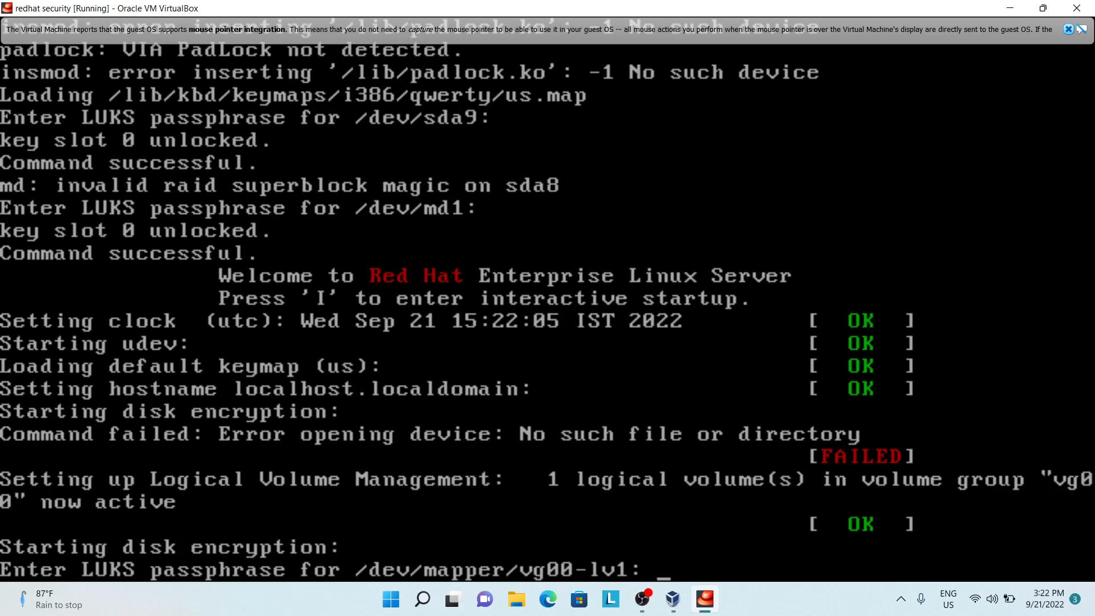
{"action": "key", "text": "Return"}
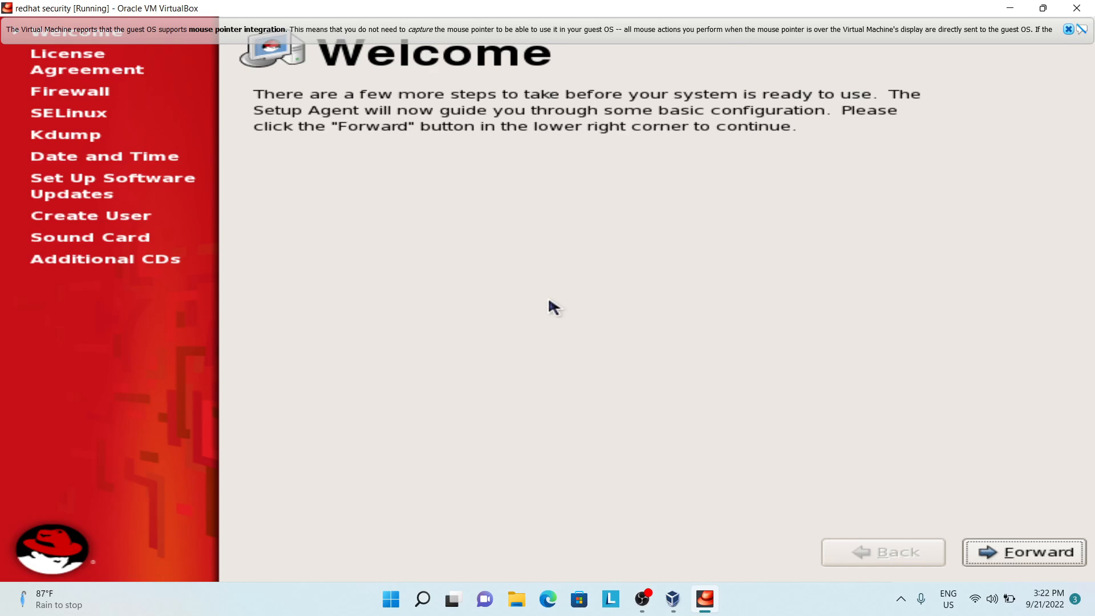
Step: Agree to the license and accept the default firewall, SELinux, kdump and date and time settings
{"action": "left_click", "coordinate": [1009, 562]}
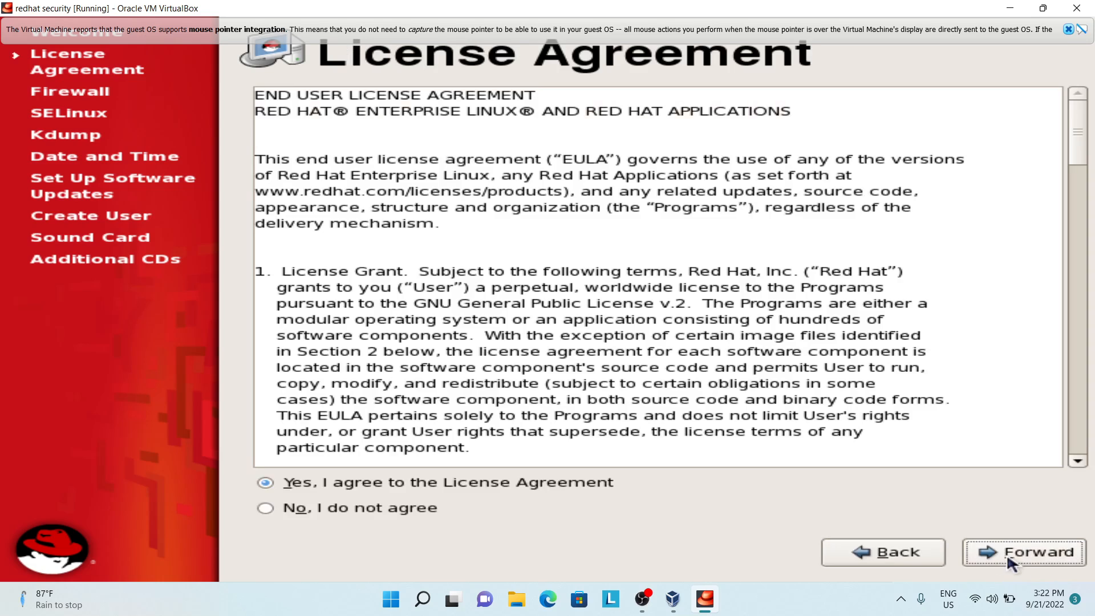
{"action": "left_click", "coordinate": [1009, 562]}
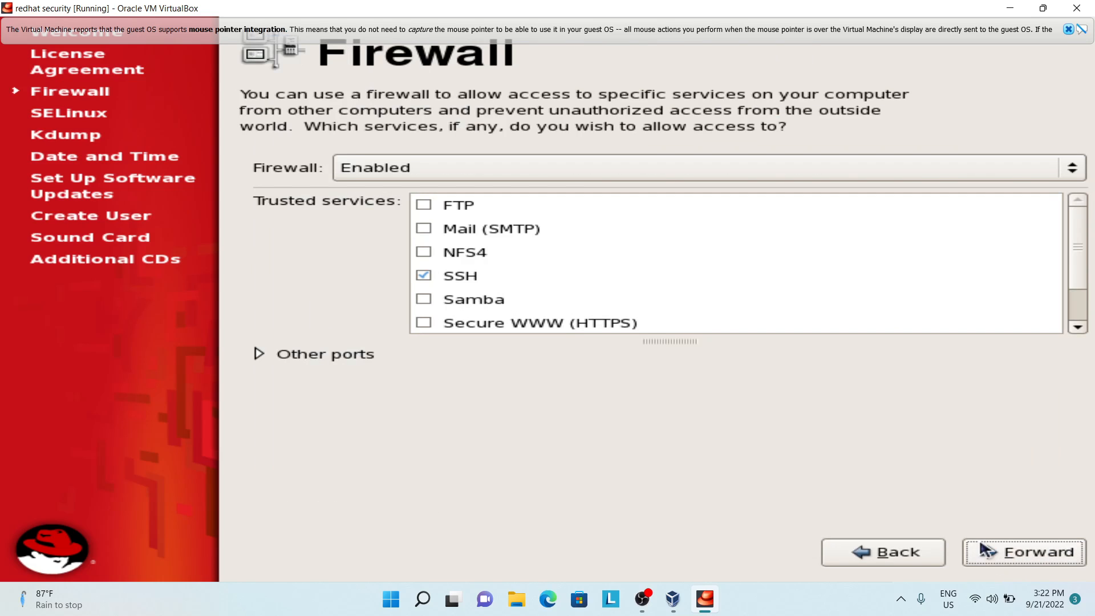
{"action": "left_click", "coordinate": [986, 553]}
{"action": "left_click", "coordinate": [986, 554]}
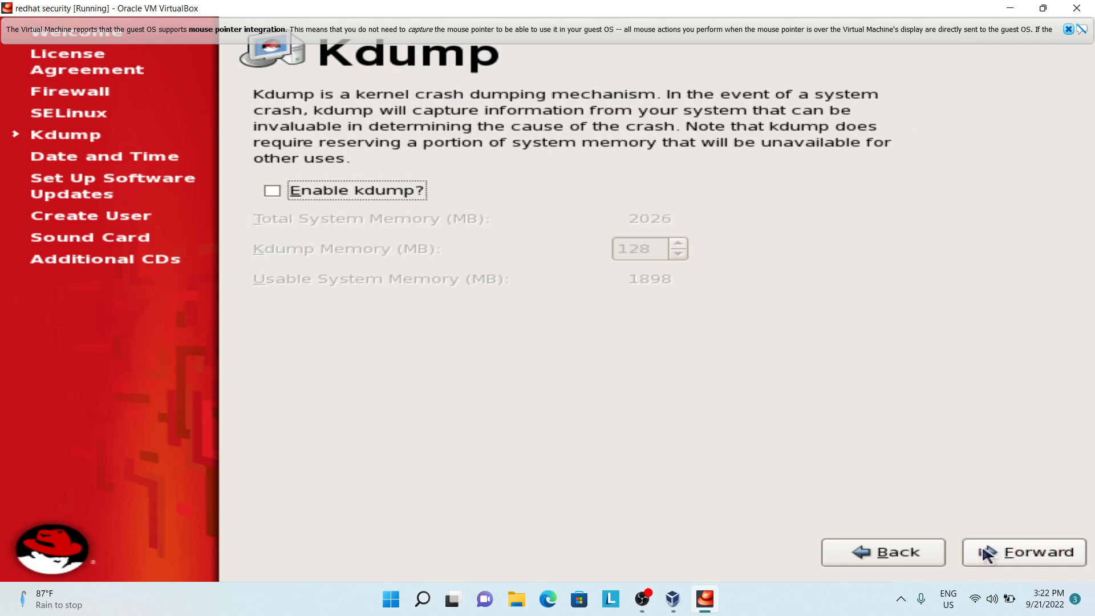
{"action": "left_click", "coordinate": [986, 554]}
{"action": "left_click", "coordinate": [986, 553]}
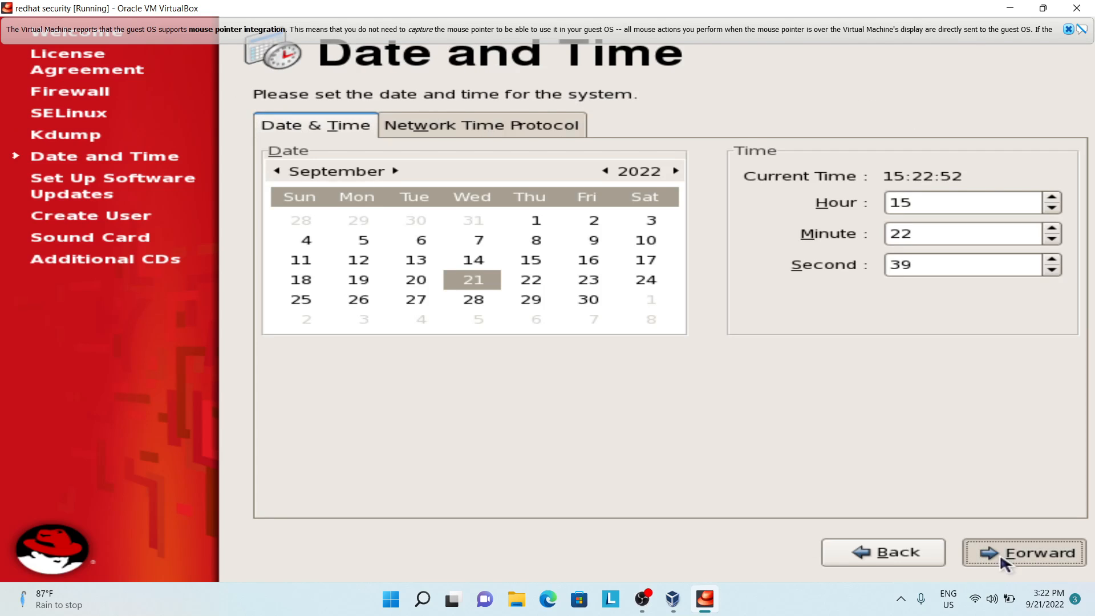
{"action": "left_click", "coordinate": [1000, 553]}
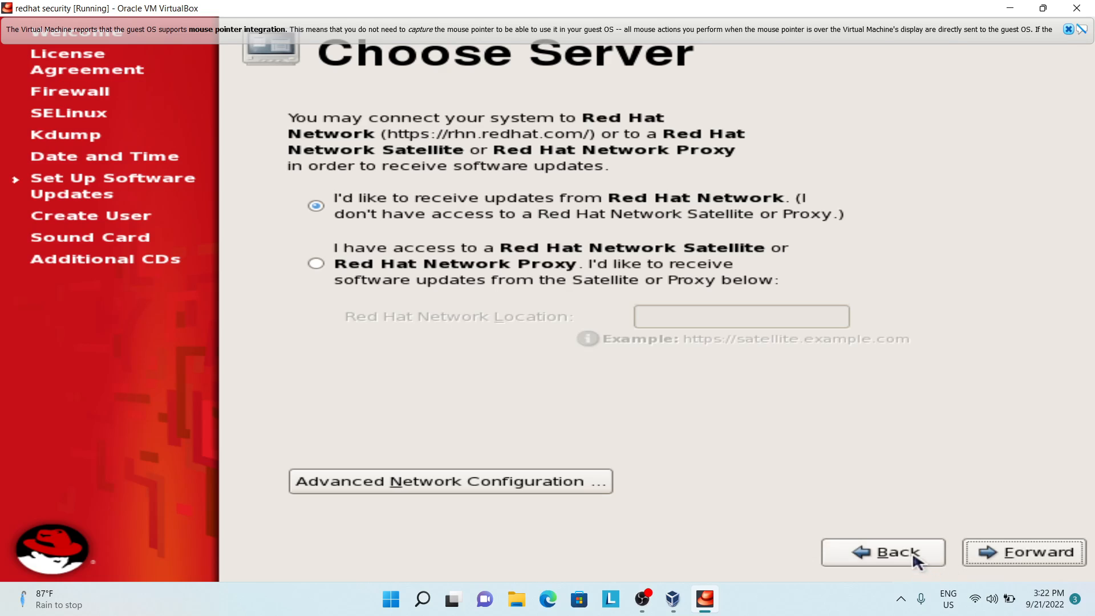
Step: Return to the software updates setup, decline registering with Red Hat Network and complete that section
{"action": "left_click", "coordinate": [913, 557]}
{"action": "left_click", "coordinate": [592, 339]}
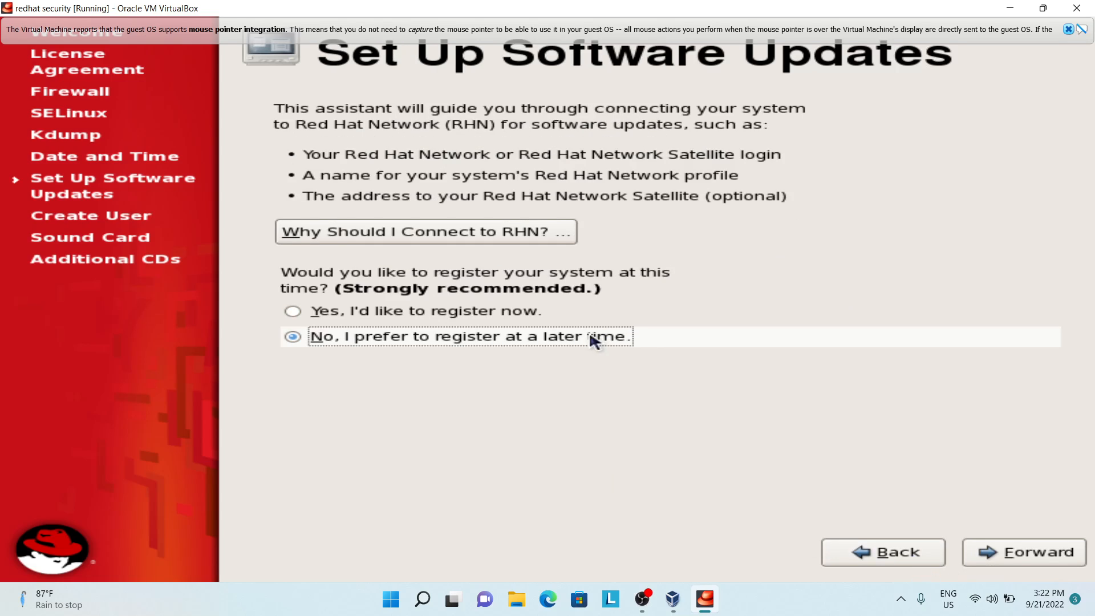
{"action": "left_click", "coordinate": [996, 545]}
{"action": "left_click", "coordinate": [753, 500]}
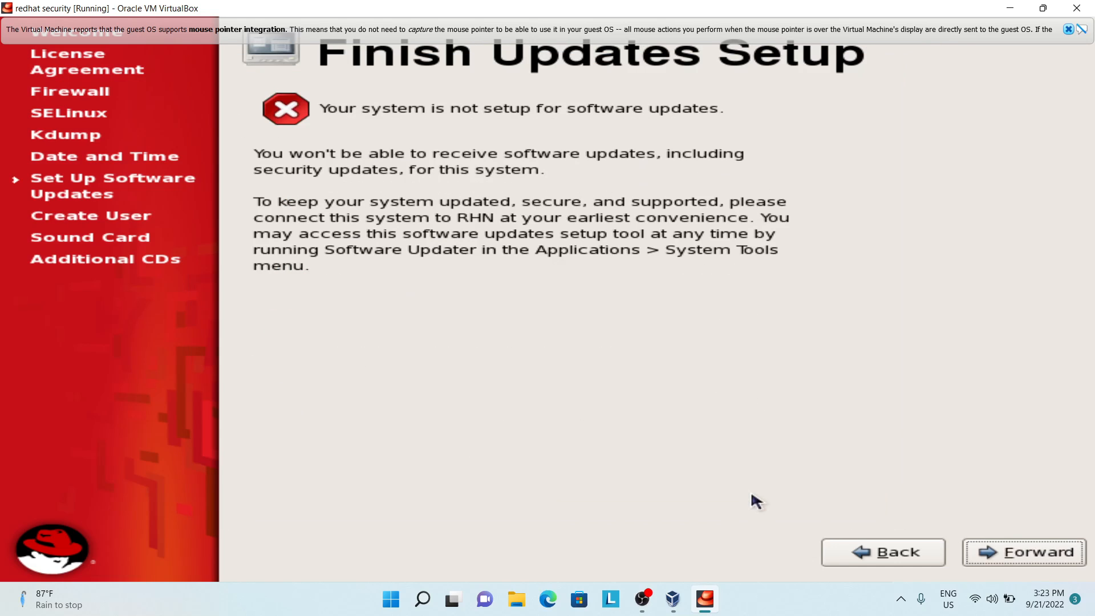
{"action": "left_click", "coordinate": [1041, 548]}
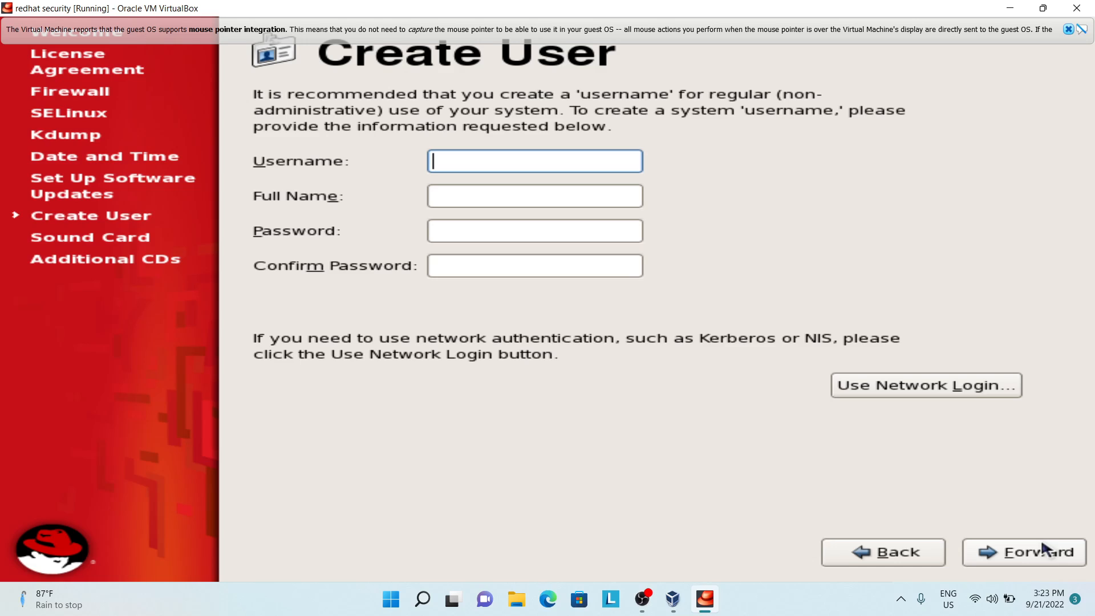
Step: Continue without creating a user account, keep the sound card settings and finish the first-boot setup
{"action": "left_click", "coordinate": [1019, 555]}
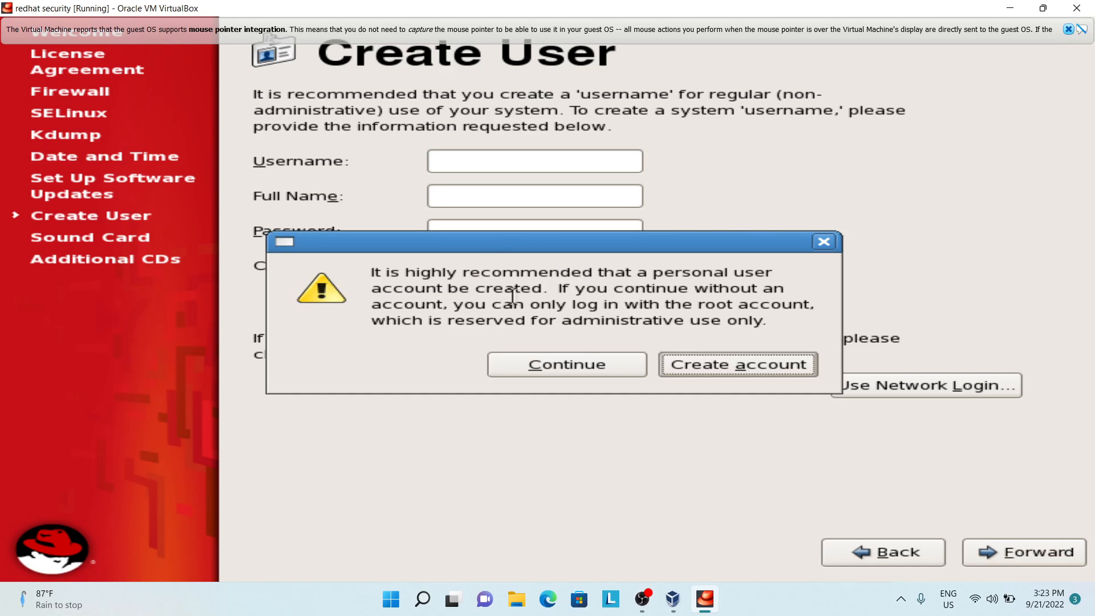
{"action": "left_click", "coordinate": [578, 354]}
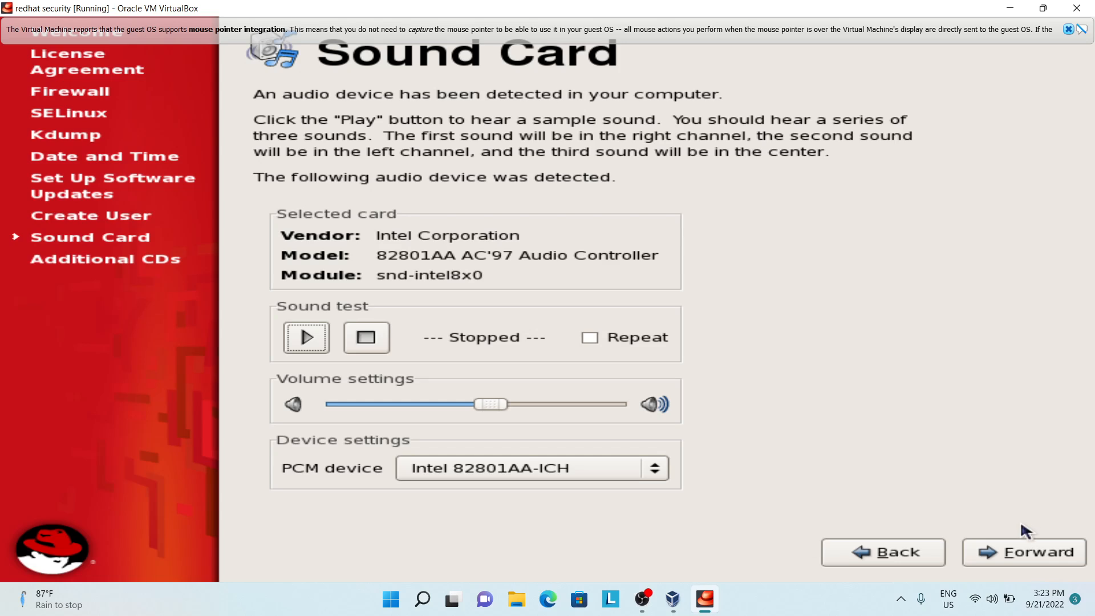
{"action": "left_click", "coordinate": [1012, 552]}
{"action": "left_click", "coordinate": [1009, 545]}
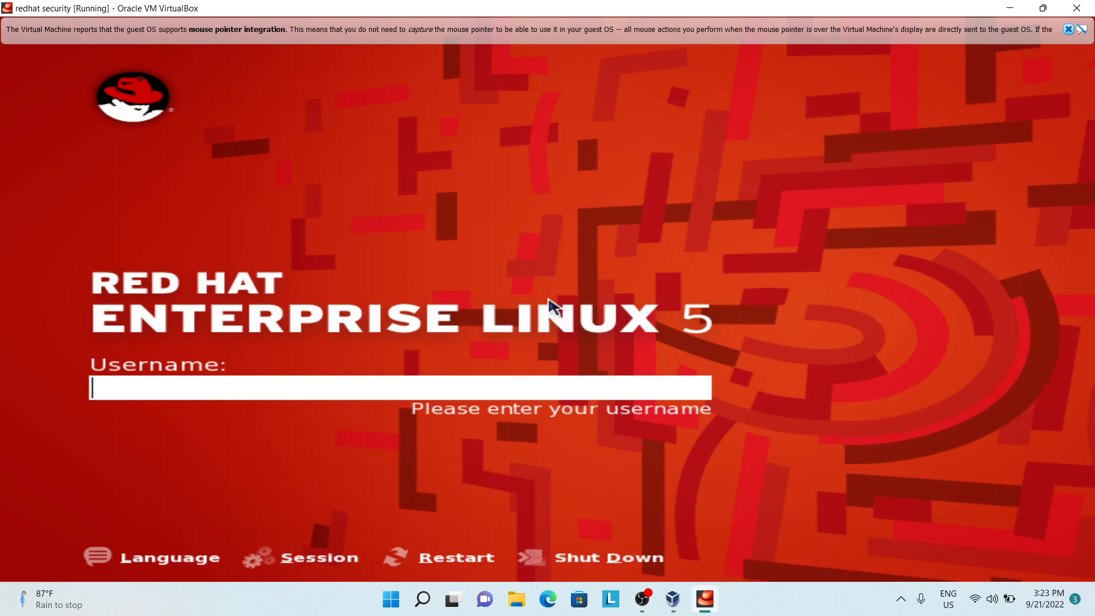
Step: Log in as root with the account password
{"action": "type", "text": "root"}
{"action": "key", "text": "Return"}
{"action": "type", "text": "red"}
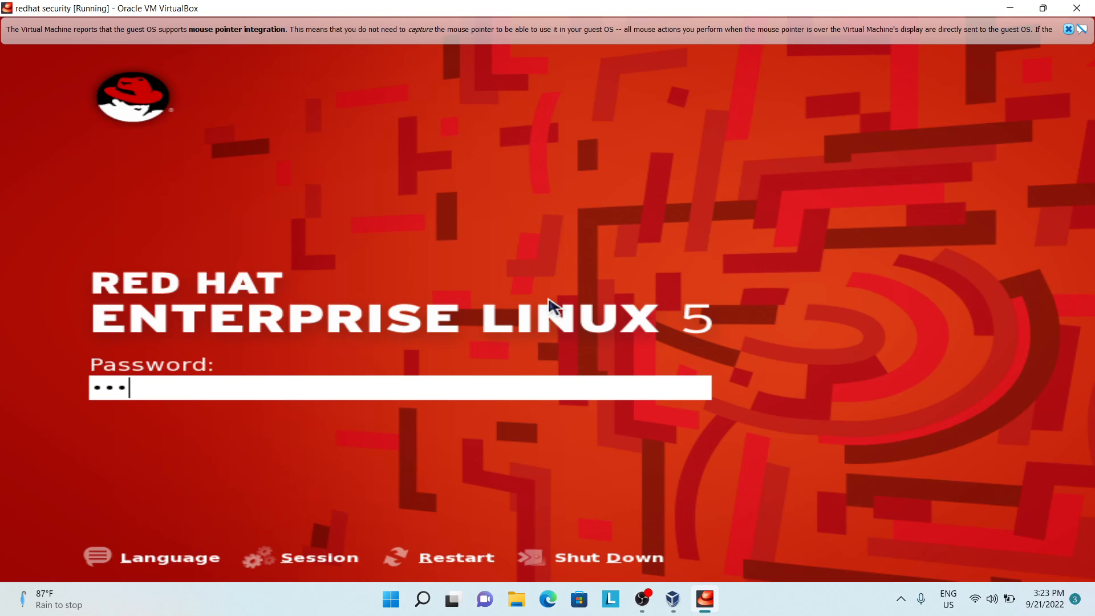
{"action": "key", "text": "Return"}
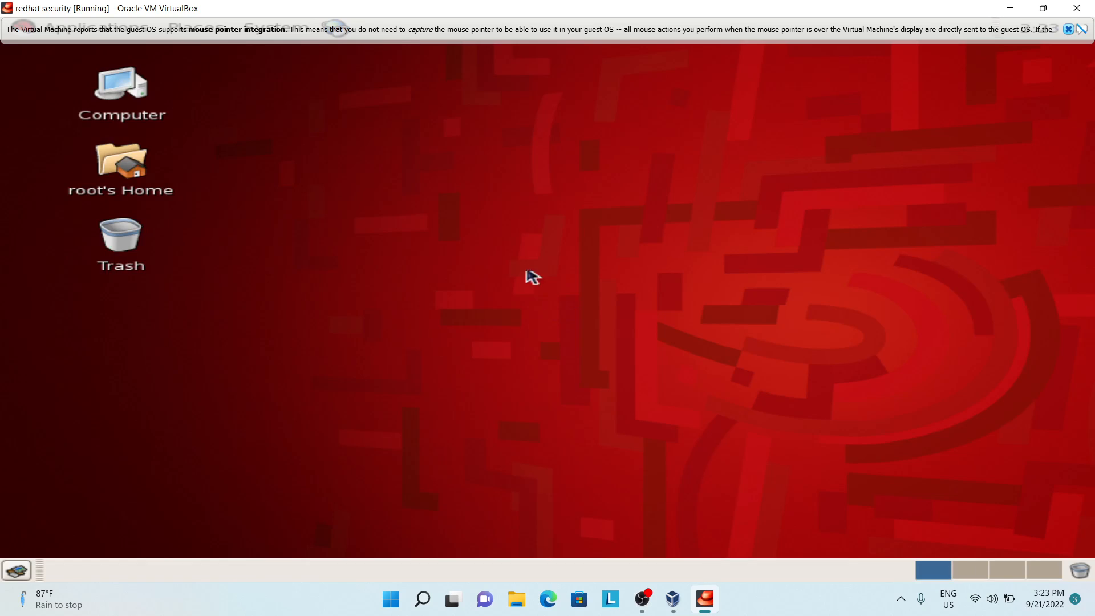
Step: Open a terminal from the desktop and check memory and swap usage with free -m
{"action": "right_click", "coordinate": [505, 230]}
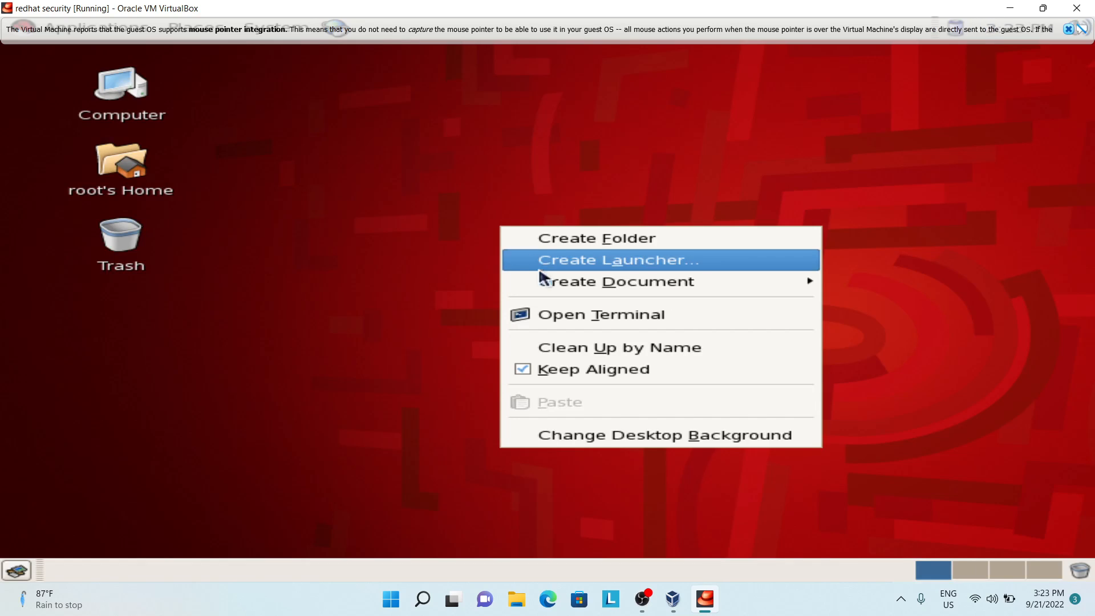
{"action": "left_click", "coordinate": [564, 314]}
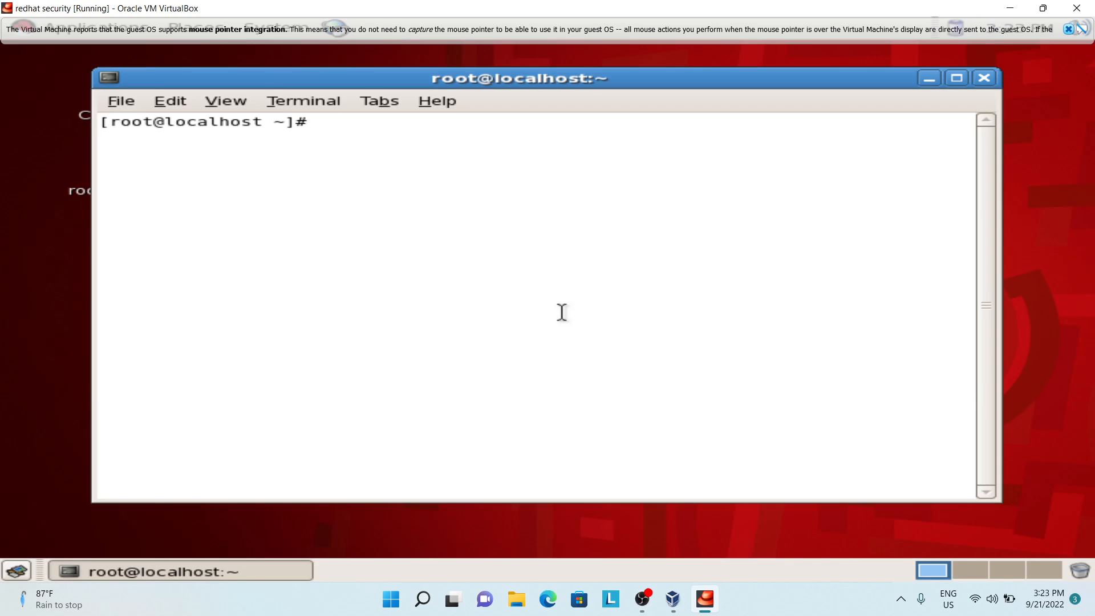
{"action": "type", "text": "free -m"}
{"action": "key", "text": "Return"}
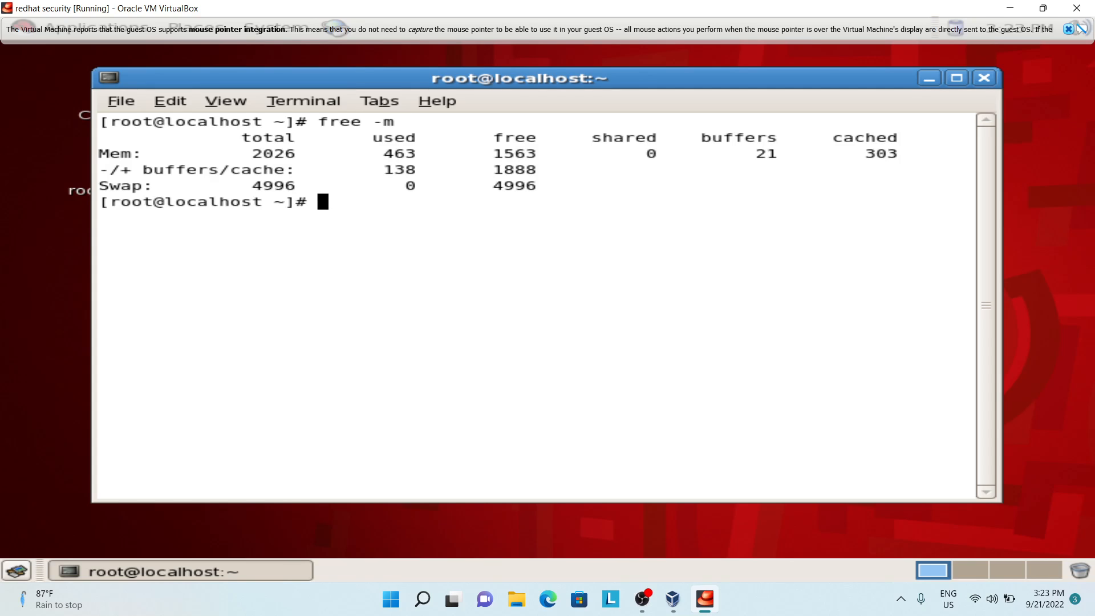
Step: List the active swap devices with cat /proc/swaps
{"action": "type", "text": "cat /etc/proc/"}
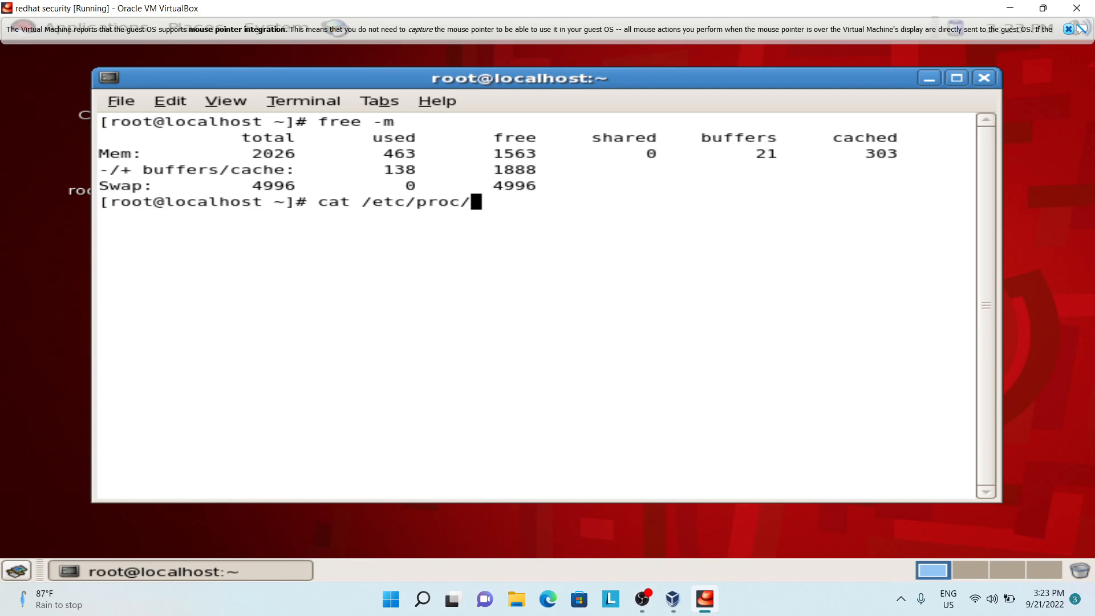
{"action": "key", "text": "BackSpace"}
{"action": "key", "text": "BackSpace"}
{"action": "key", "text": "BackSpace"}
{"action": "key", "text": "BackSpace"}
{"action": "key", "text": "BackSpace"}
{"action": "key", "text": "BackSpace"}
{"action": "key", "text": "BackSpace"}
{"action": "key", "text": "BackSpace"}
{"action": "key", "text": "BackSpace"}
{"action": "type", "text": "p"}
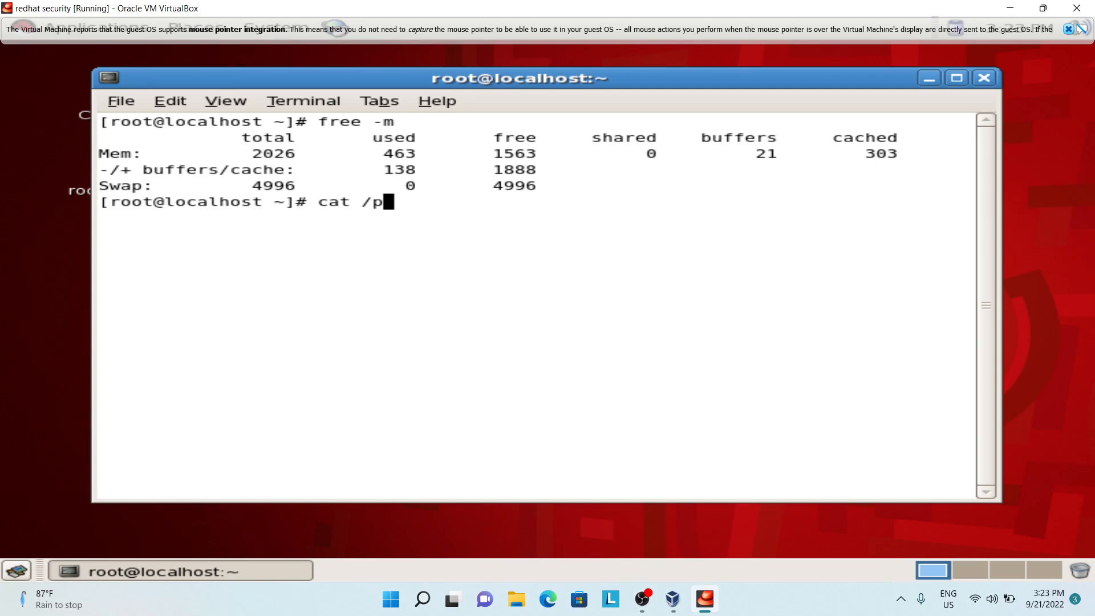
{"action": "type", "text": "roc/swa"}
{"action": "key", "text": "Tab"}
{"action": "key", "text": "Return"}
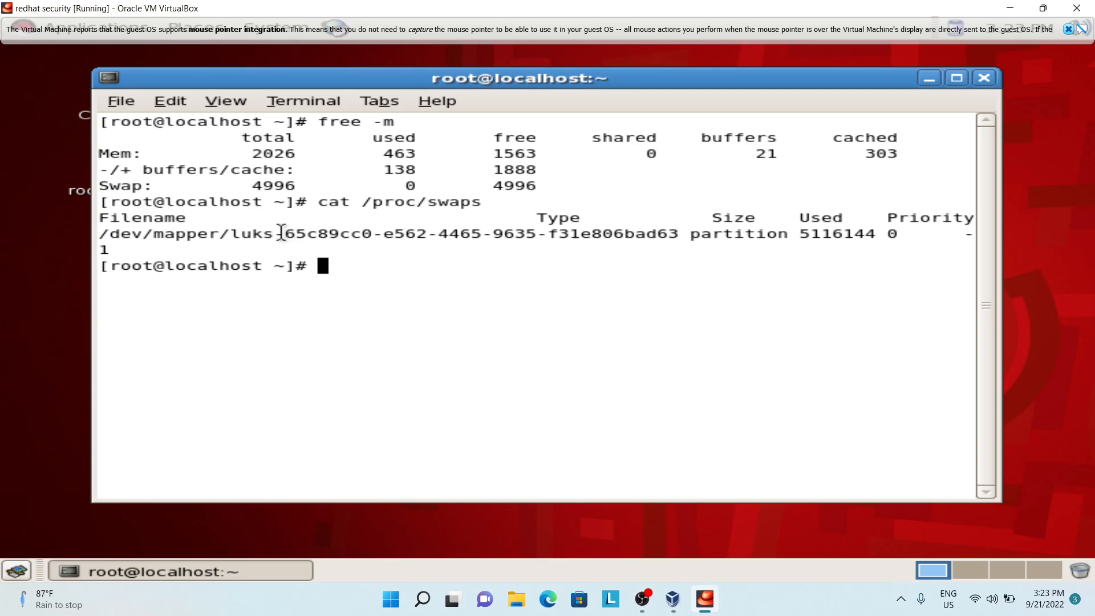
Step: Highlight the luks prefix in the swap device name and list the mounted filesystems with df -h
{"action": "left_click_drag", "start_coordinate": [284, 234], "coordinate": [230, 234]}
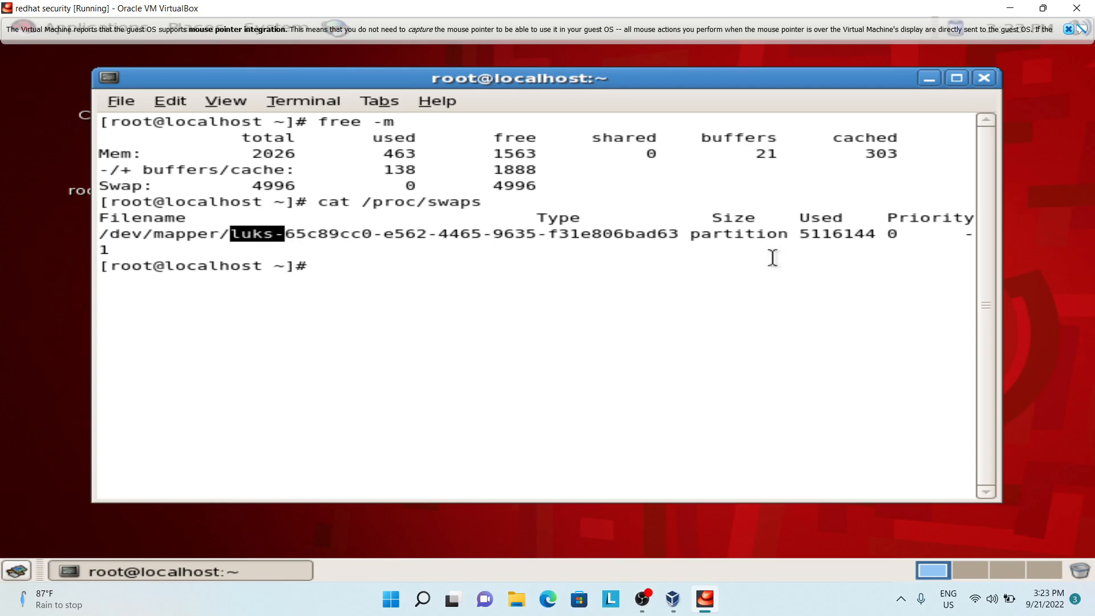
{"action": "left_click", "coordinate": [704, 305]}
{"action": "type", "text": "df -h"}
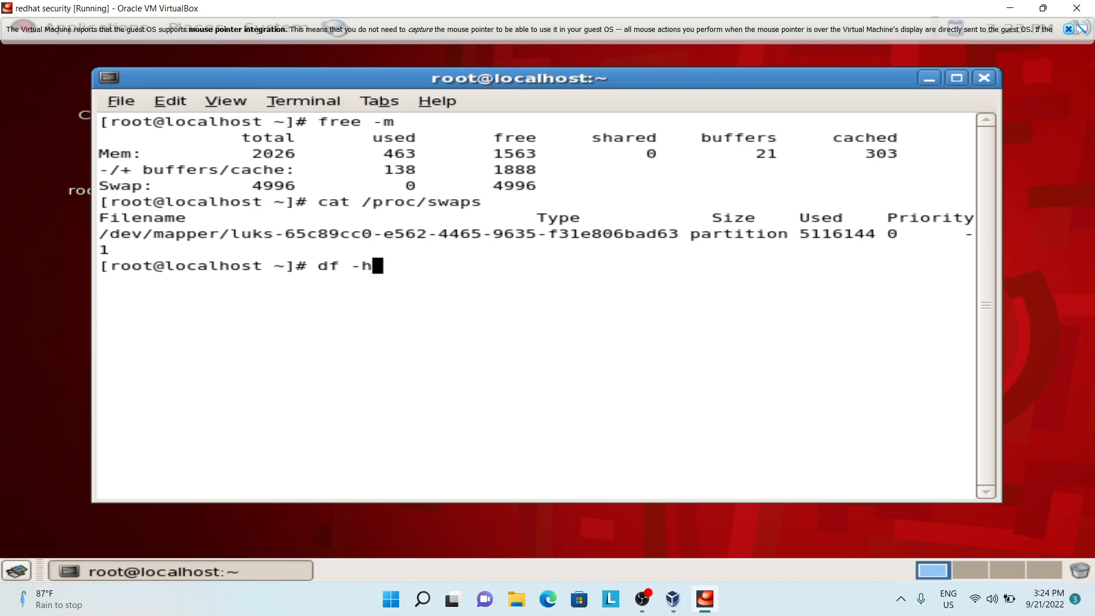
{"action": "key", "text": "Return"}
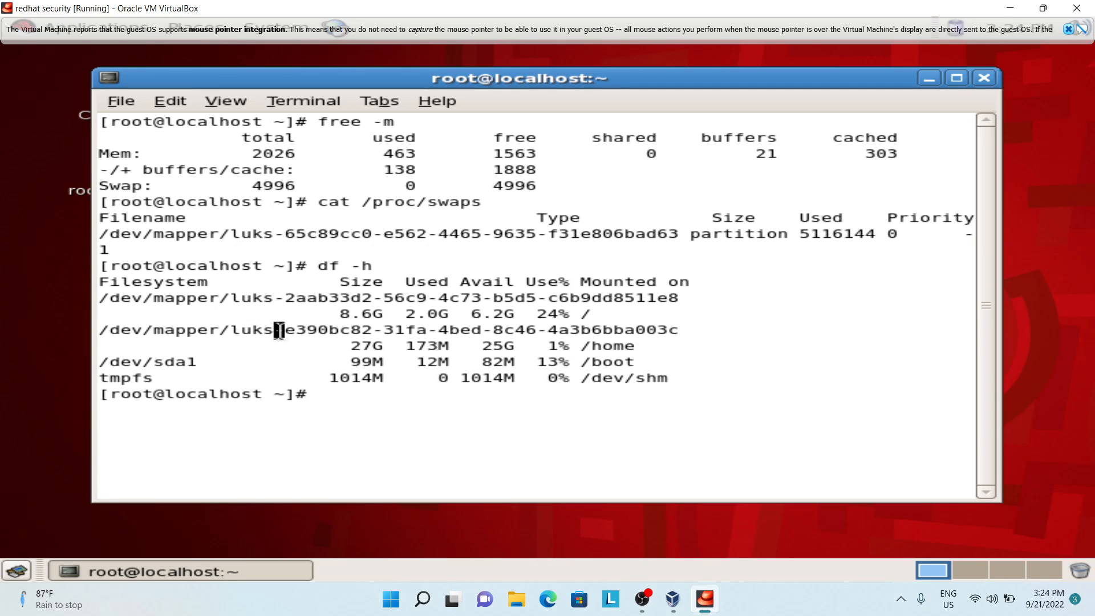
Step: Highlight the luks prefix in the /home and root filesystem device names and minimize the virtual machine window
{"action": "left_click_drag", "start_coordinate": [233, 335], "coordinate": [282, 335]}
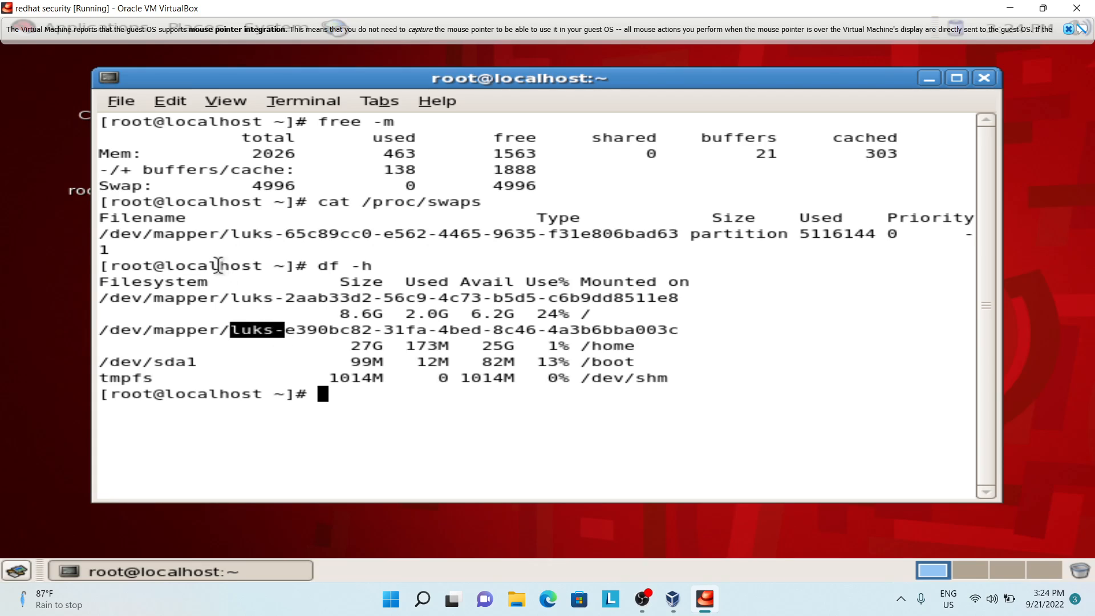
{"action": "left_click_drag", "start_coordinate": [230, 302], "coordinate": [264, 304]}
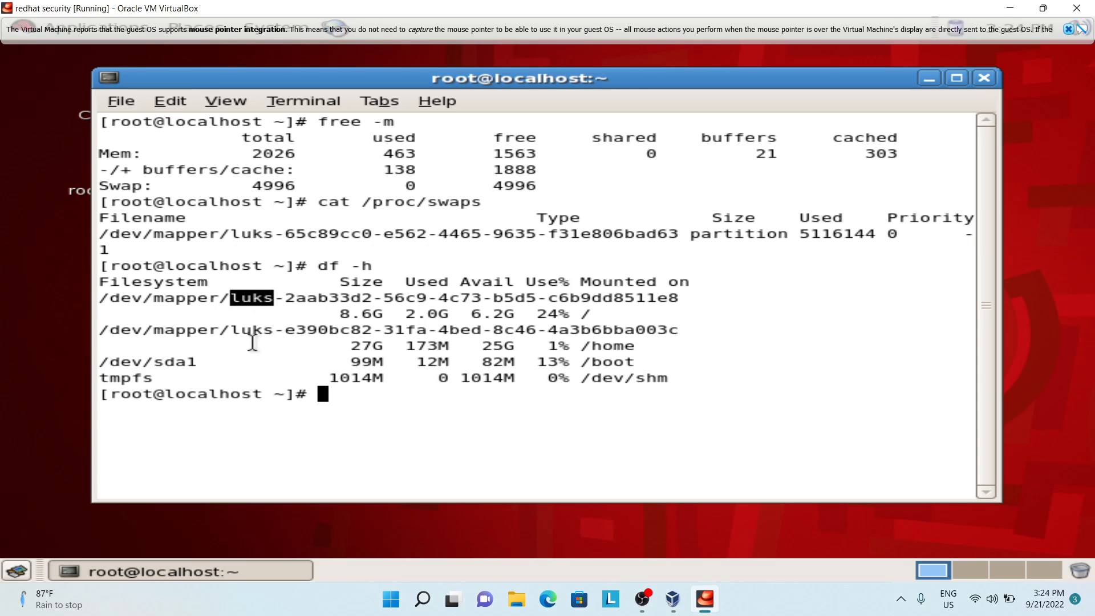
{"action": "left_click_drag", "start_coordinate": [260, 345], "coordinate": [275, 336]}
{"action": "left_click_drag", "start_coordinate": [340, 345], "coordinate": [373, 359]}
{"action": "left_click", "coordinate": [373, 360]}
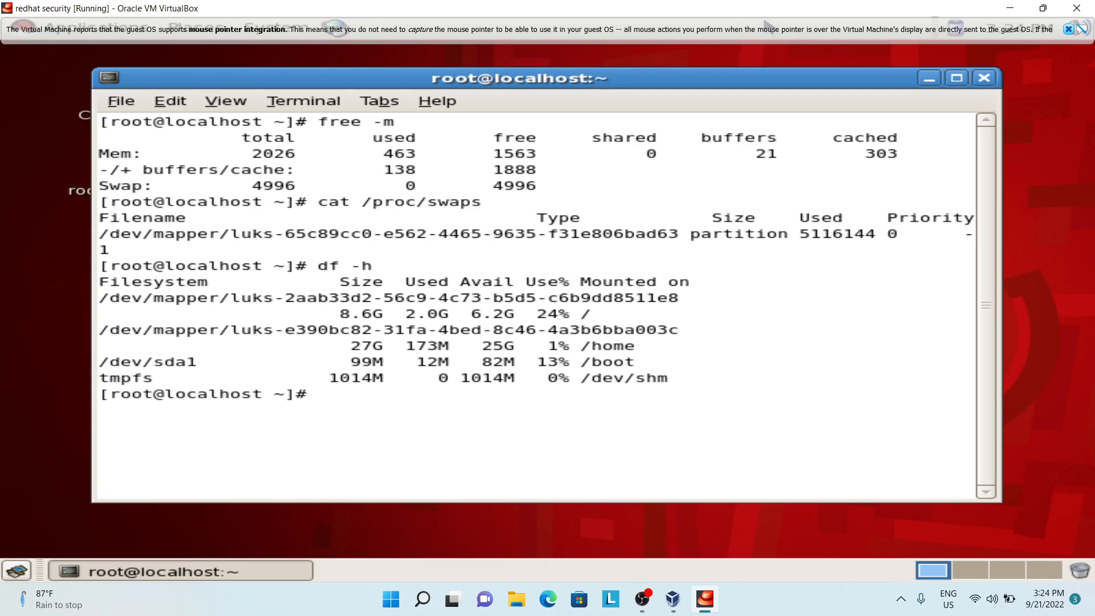
{"action": "left_click", "coordinate": [1010, 9]}
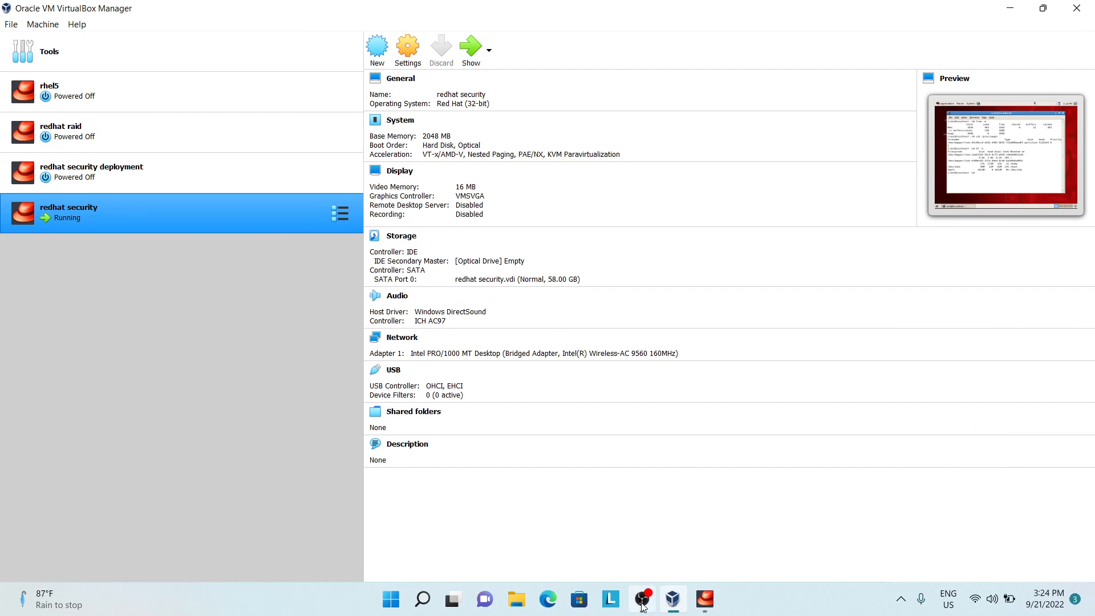